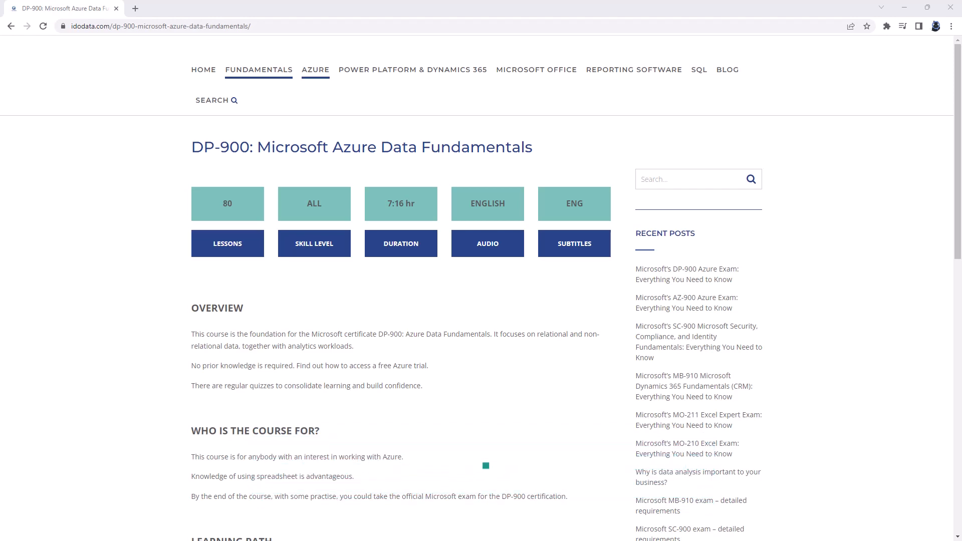
click(958, 283)
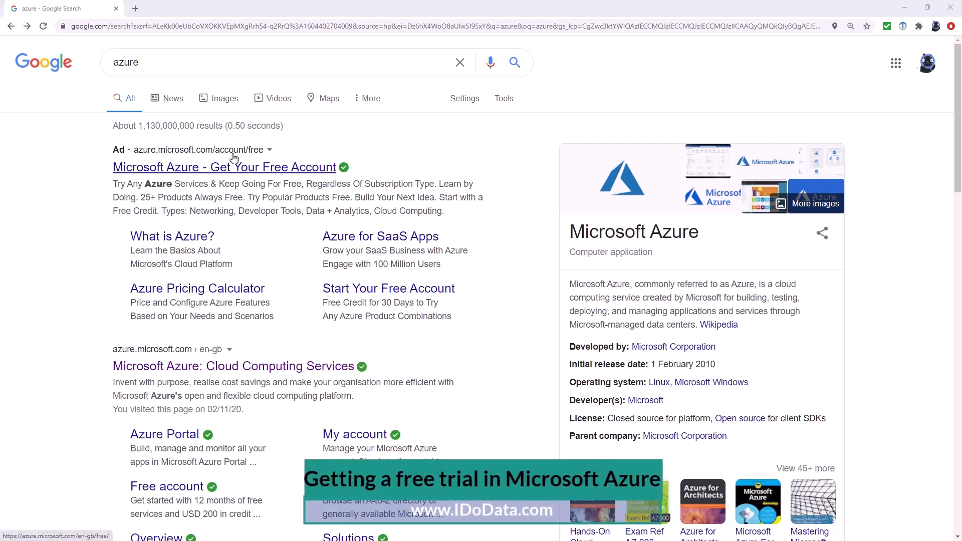
Step: Search Google for "azure free credit" and open the Microsoft Azure free account ad result
click(171, 62)
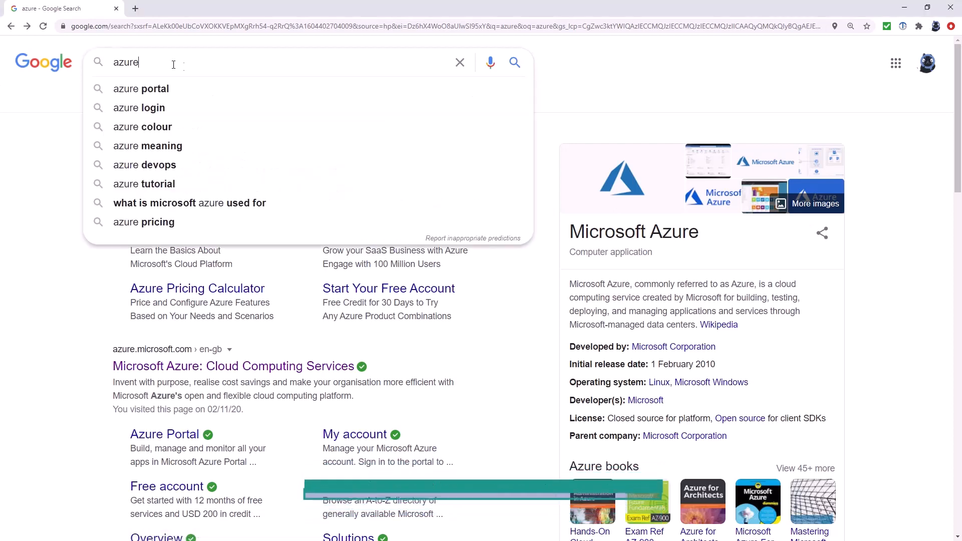
text(free)
key(Down)
key(Down)
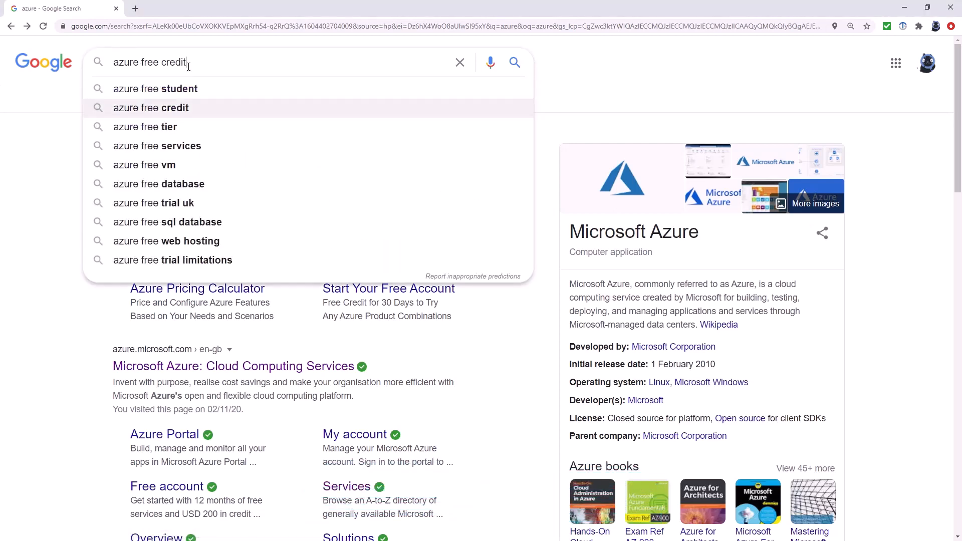
key(Return)
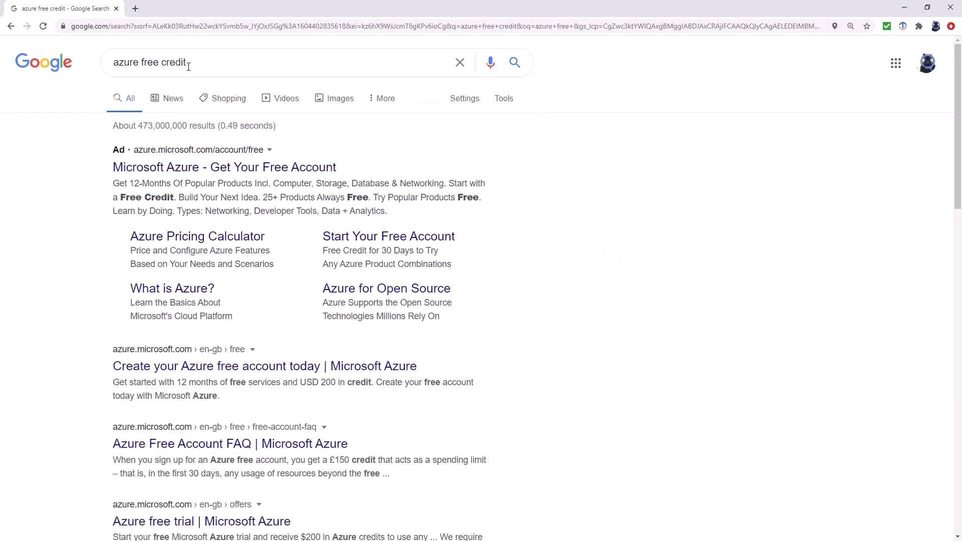
click(224, 169)
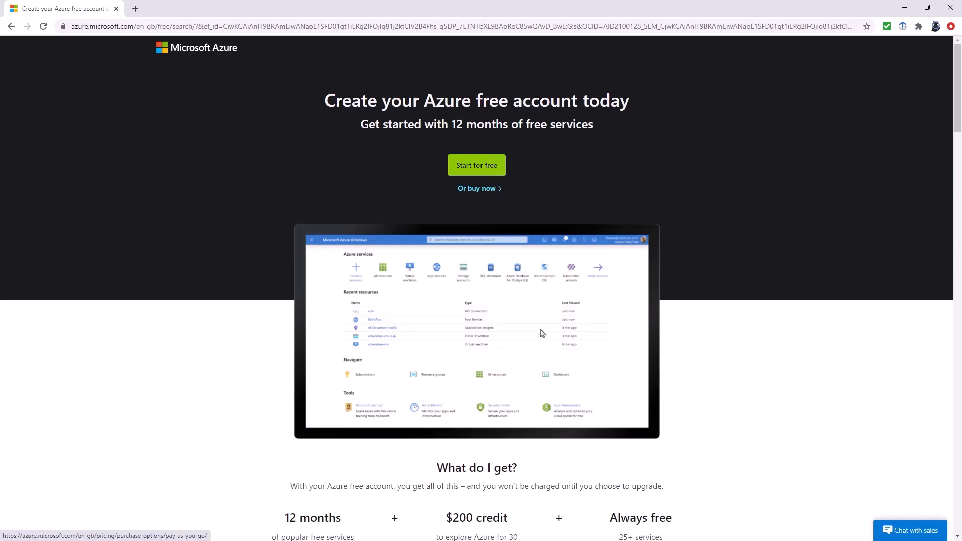
Step: Examine what the Azure free account includes: the free period, the credit and the always-free services
scroll(685, 367, down, 3)
scroll(685, 366, down, 2)
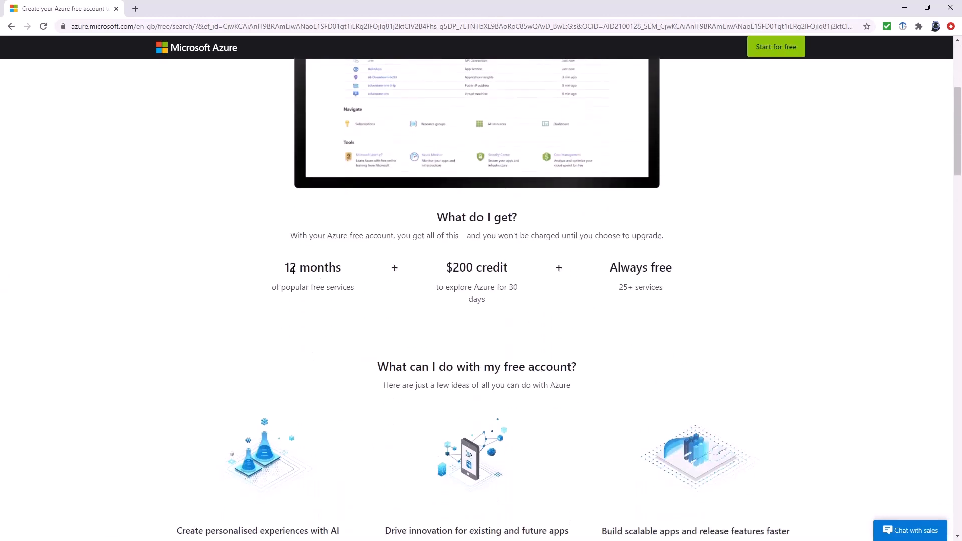
drag(287, 266, 359, 288)
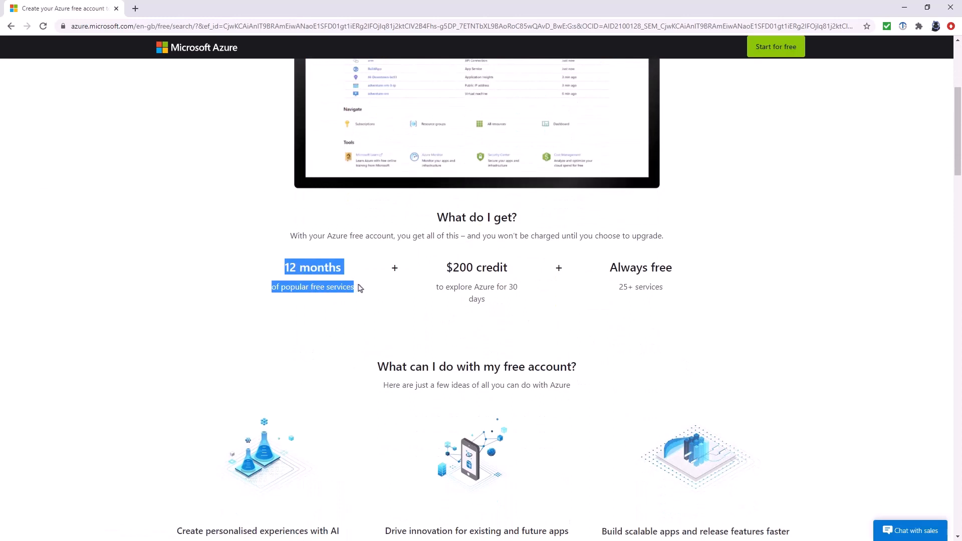
drag(447, 267, 477, 299)
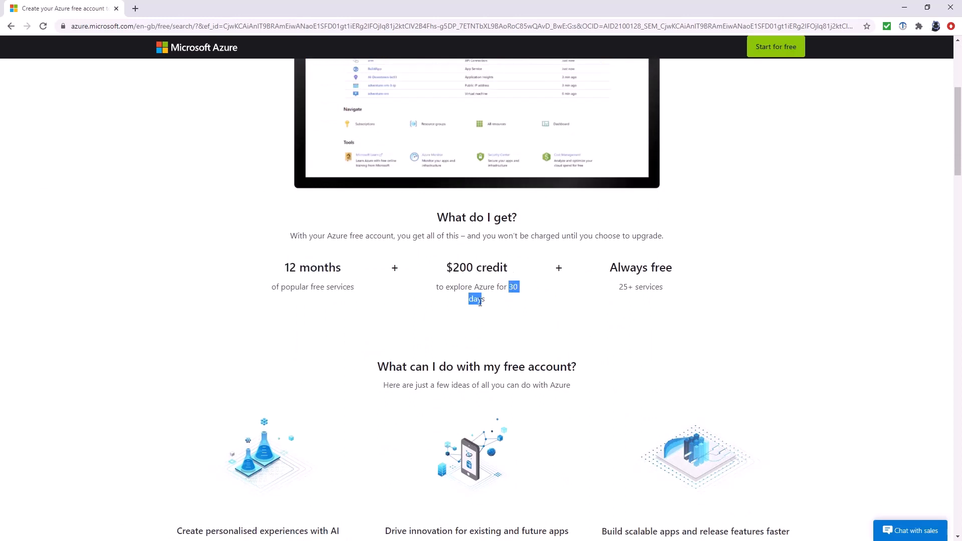
drag(623, 286, 727, 306)
scroll(726, 307, down, 7)
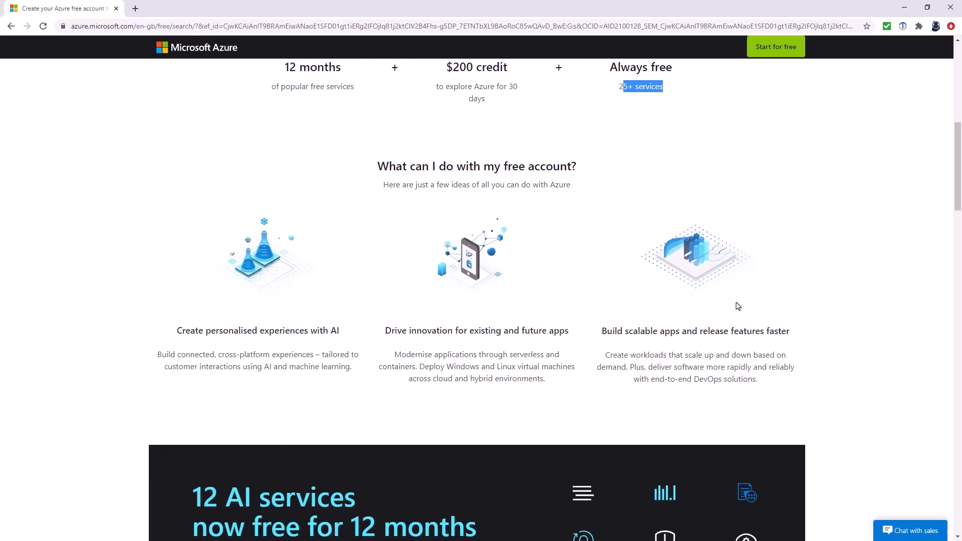
Step: Examine the products that are free for 12 months, especially the monthly Windows Virtual Machines allowance
scroll(737, 304, down, 3)
click(233, 332)
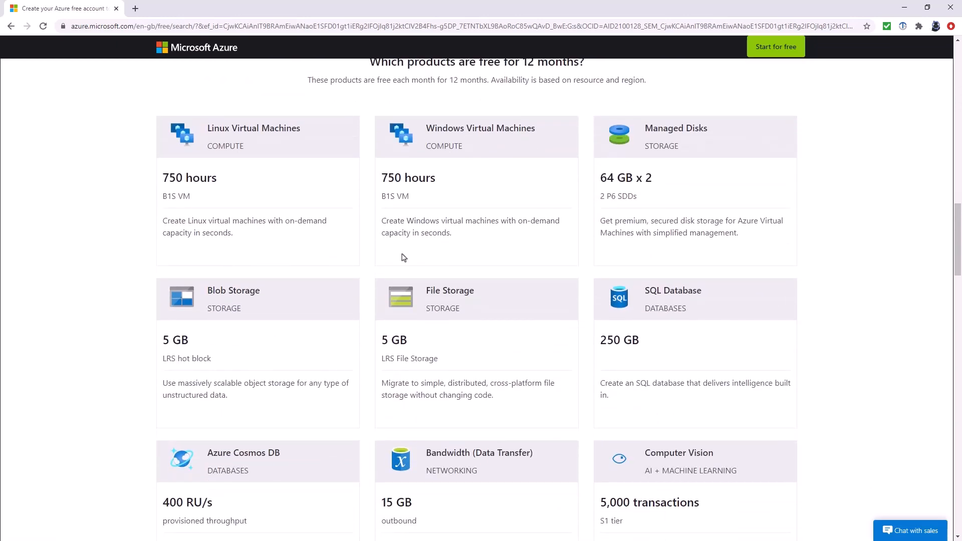
drag(427, 129, 542, 132)
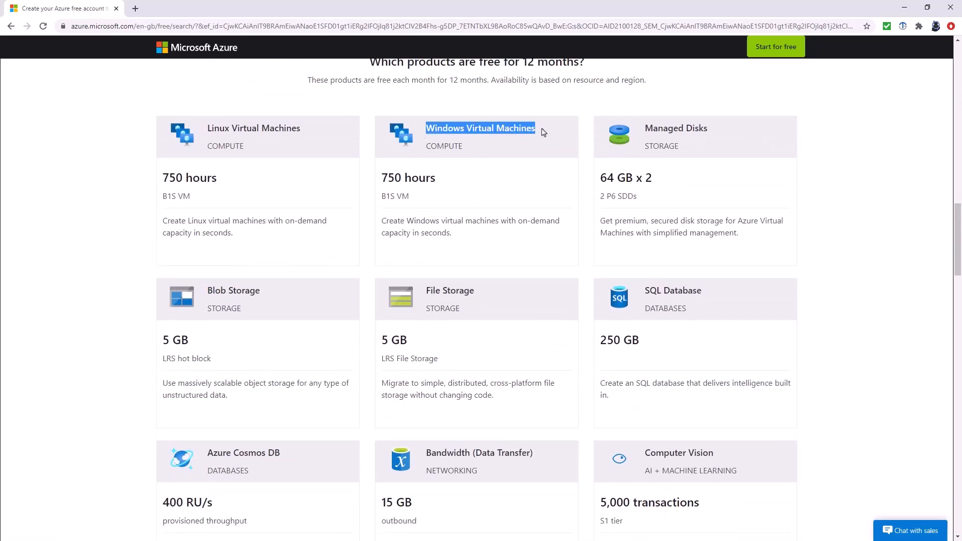
drag(426, 146, 464, 159)
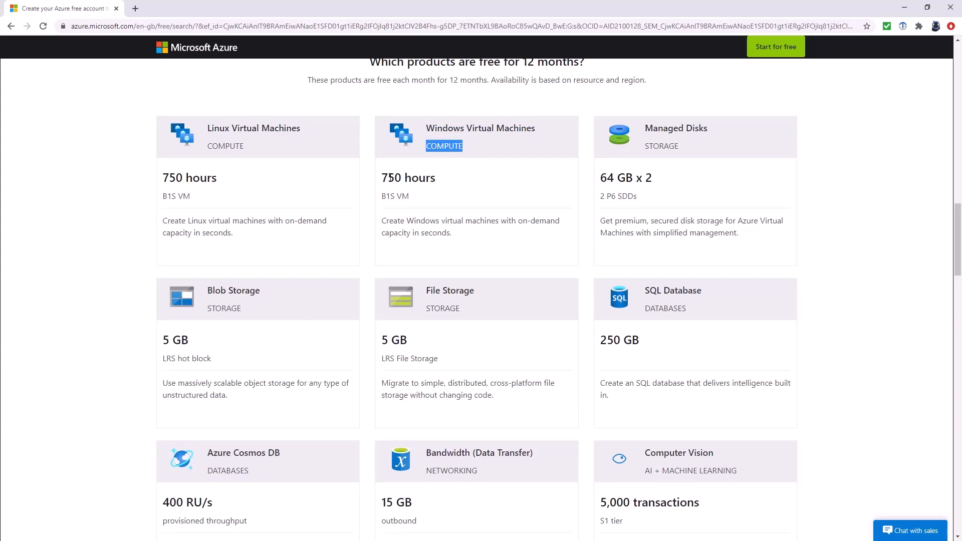
drag(384, 175, 468, 155)
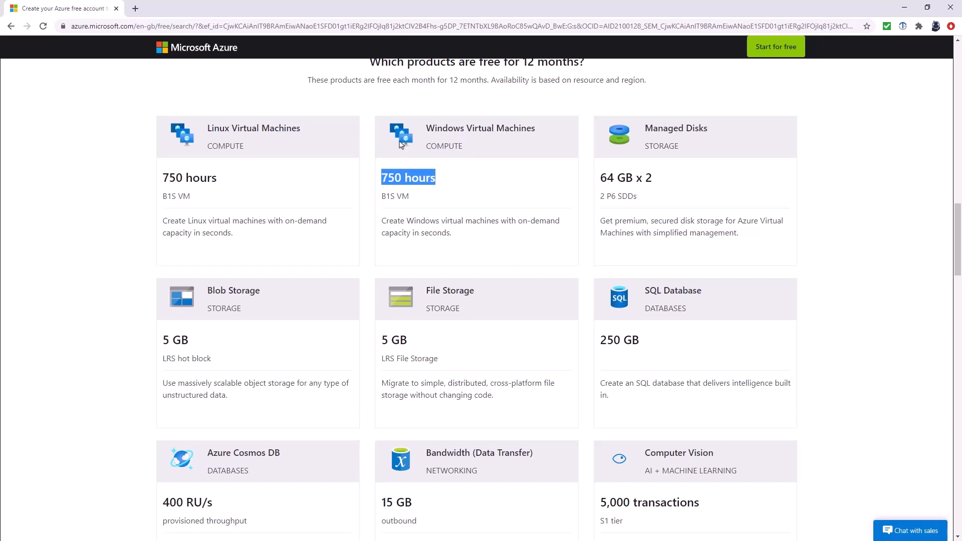
drag(393, 81, 486, 80)
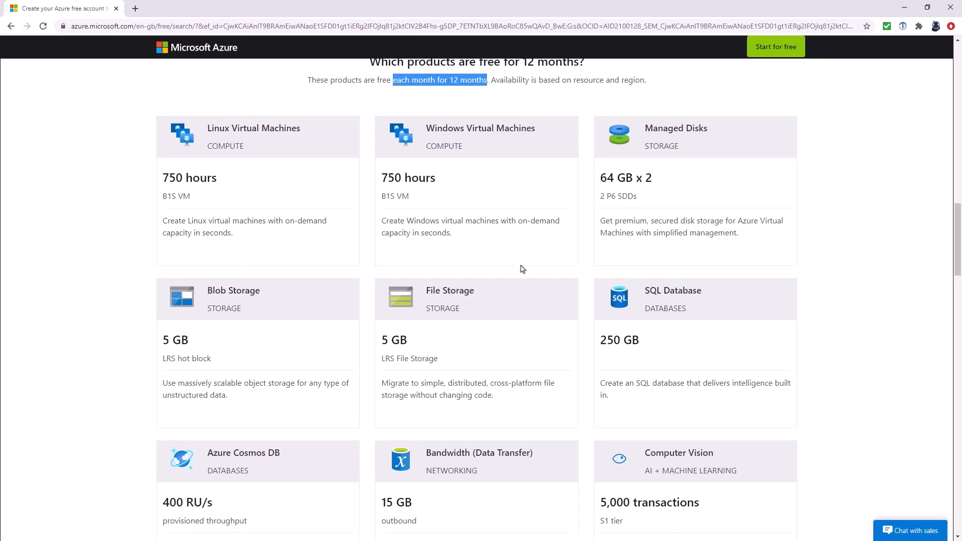
scroll(521, 269, down, 2)
scroll(522, 269, down, 9)
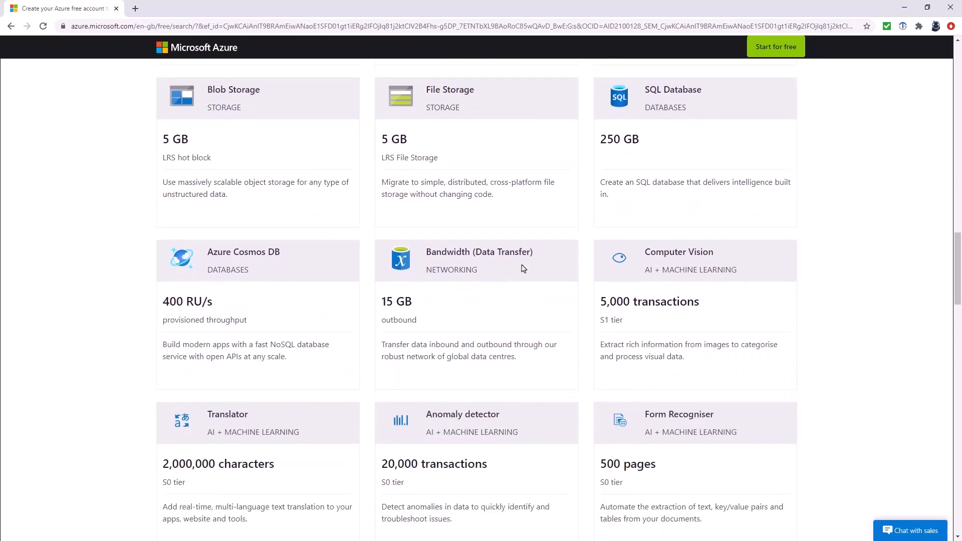
scroll(549, 275, down, 5)
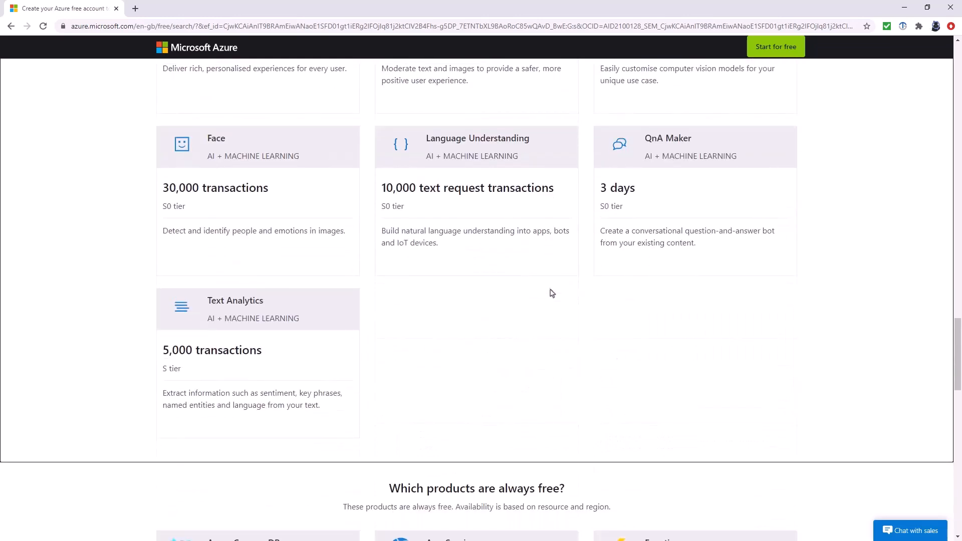
Step: Examine the free allowances for SQL Database, File Storage and Blob Storage in the 12-month product list
scroll(550, 292, up, 8)
scroll(558, 296, up, 6)
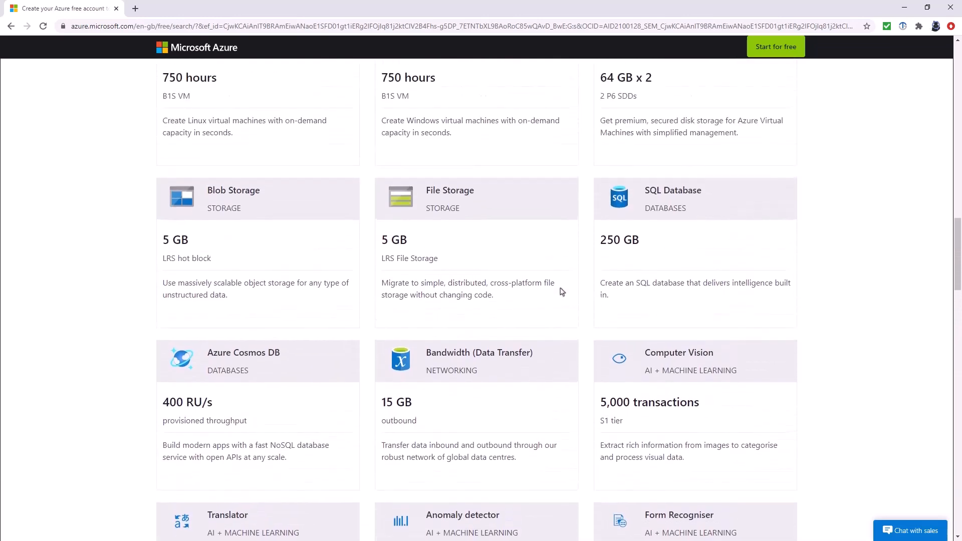
drag(645, 196, 681, 193)
click(689, 219)
drag(605, 240, 646, 254)
scroll(671, 268, up, 3)
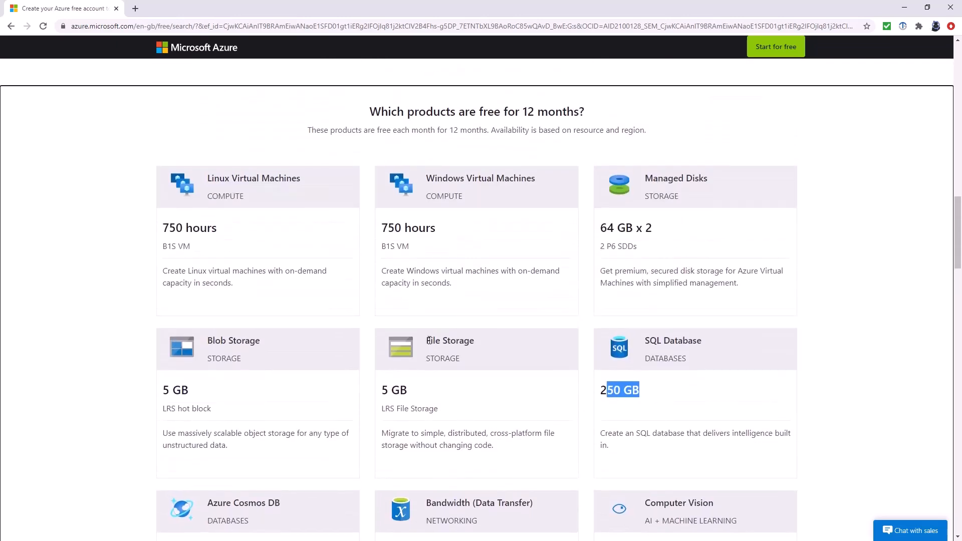
drag(425, 340, 479, 341)
drag(389, 390, 416, 394)
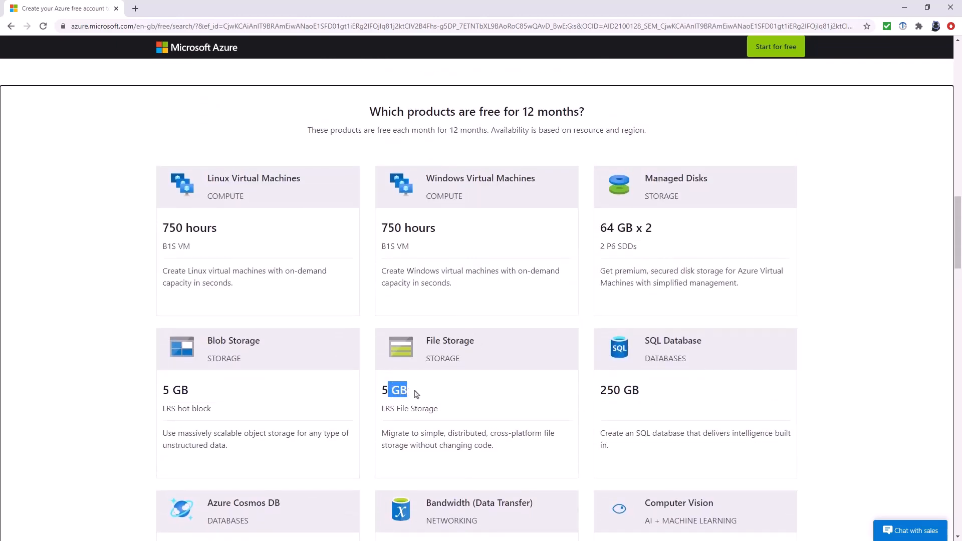
drag(206, 340, 262, 341)
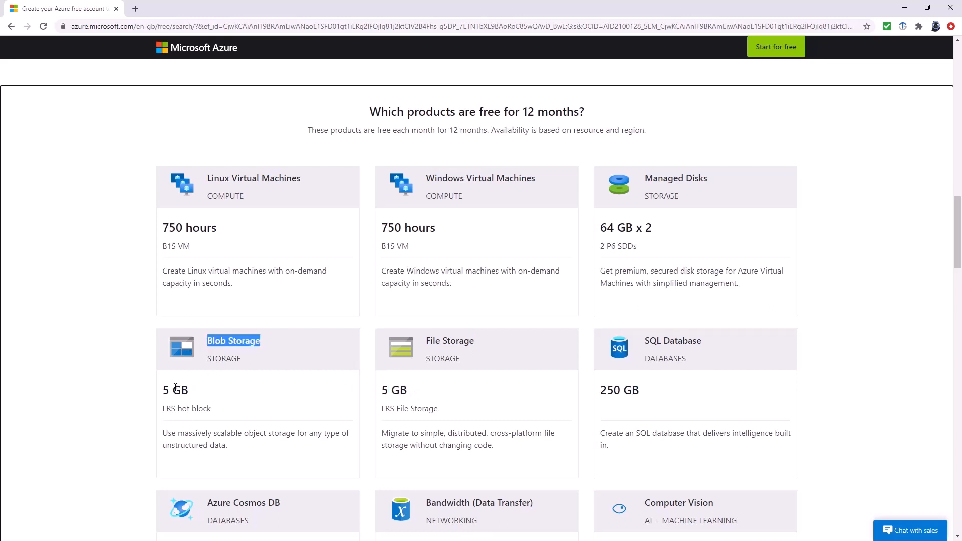
drag(160, 390, 301, 389)
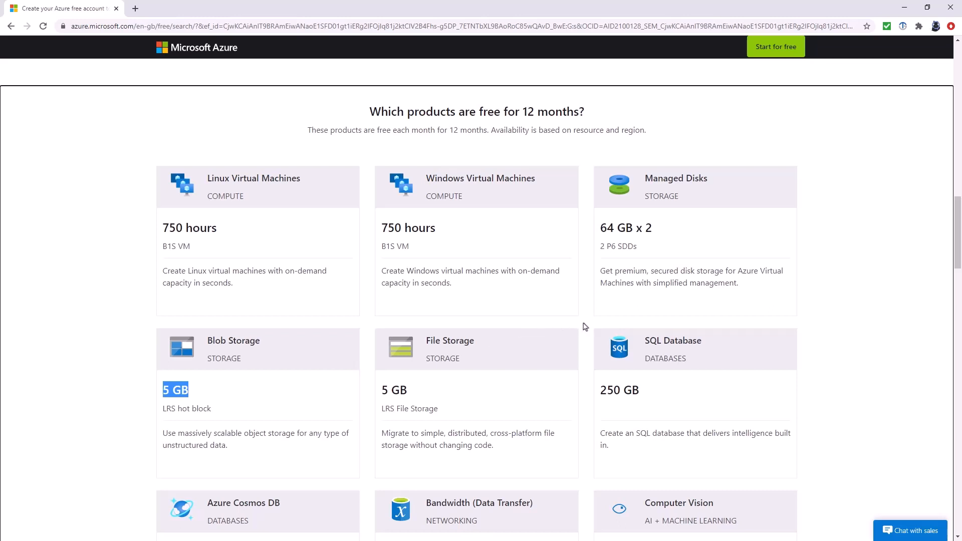
Step: Start the Azure free account sign-up and sign in to Microsoft with the account password
scroll(584, 327, up, 10)
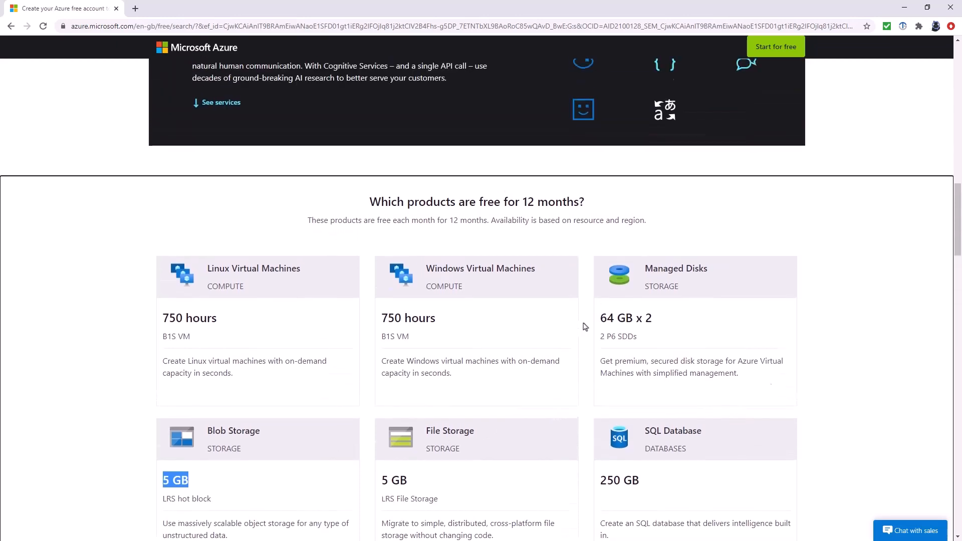
scroll(595, 348, up, 12)
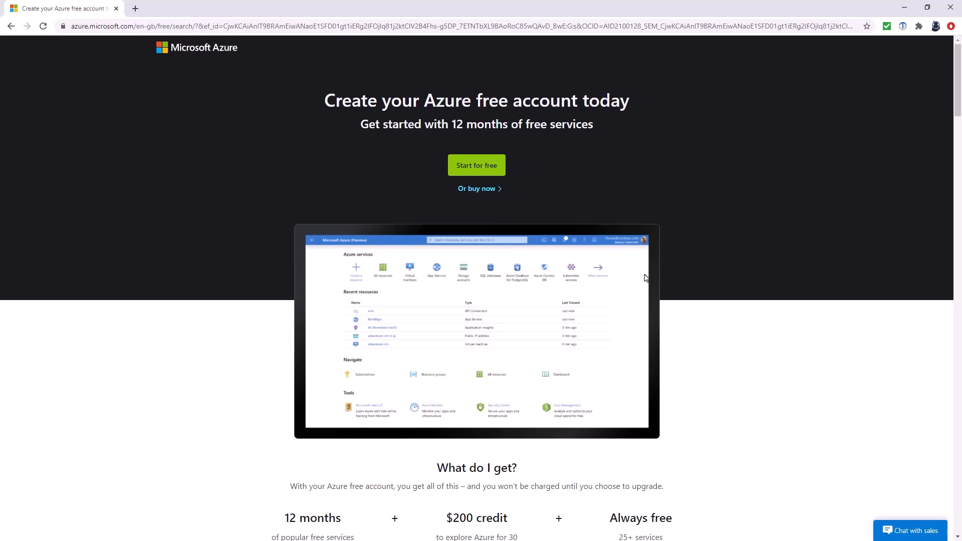
click(479, 170)
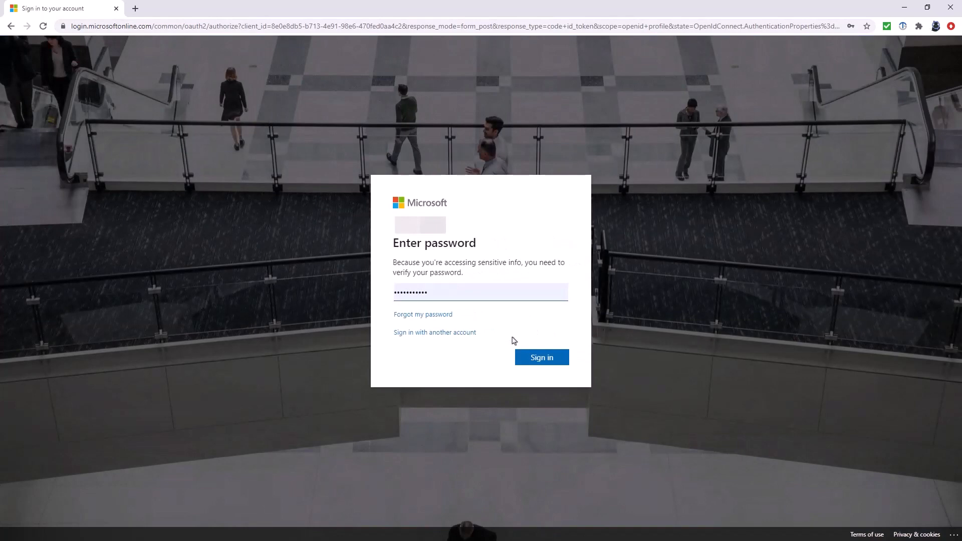
click(534, 358)
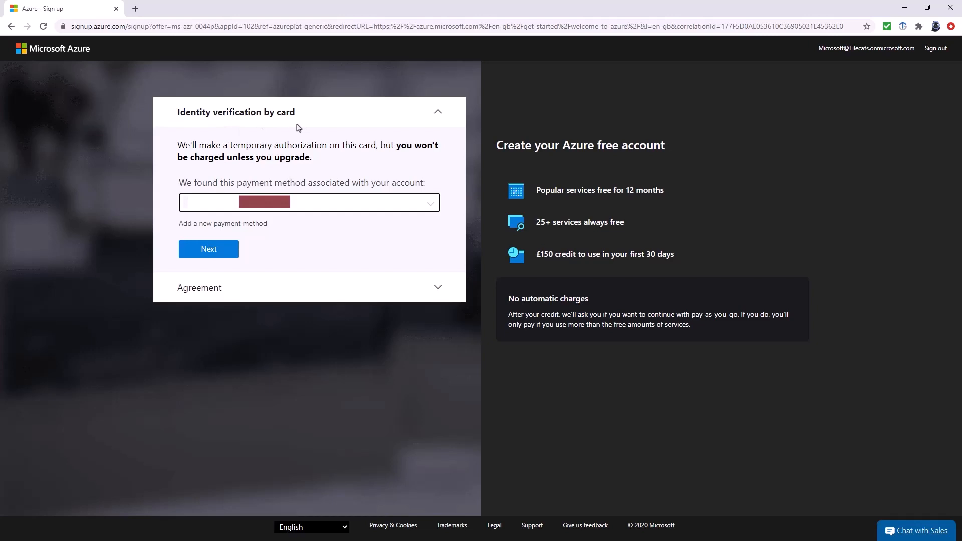
Step: Accept the saved payment method for identity verification, agree to the subscription agreement and sign up
click(220, 257)
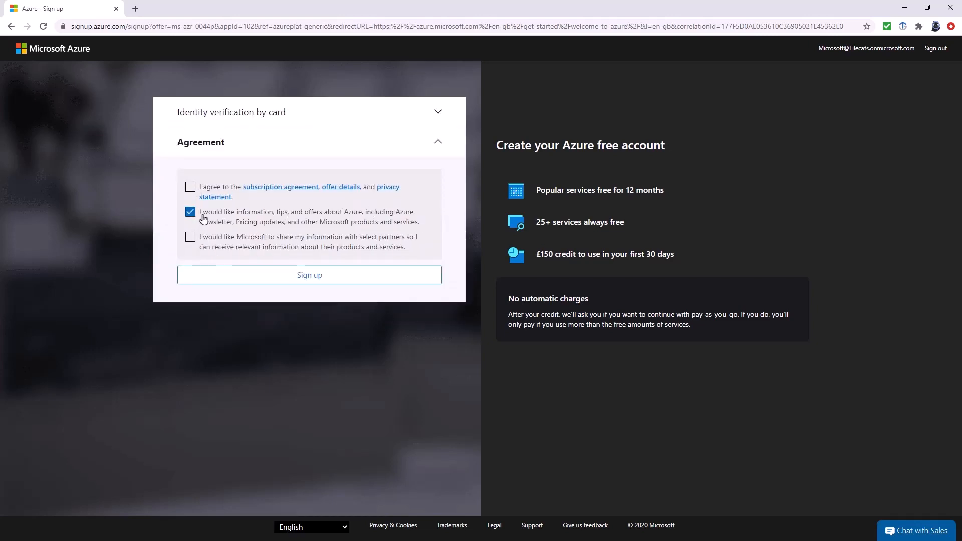
click(190, 187)
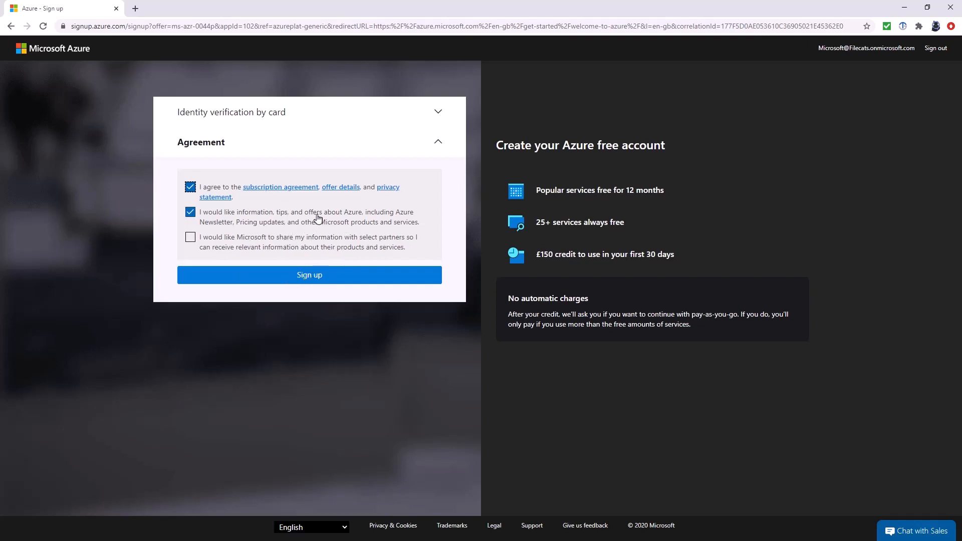
click(314, 279)
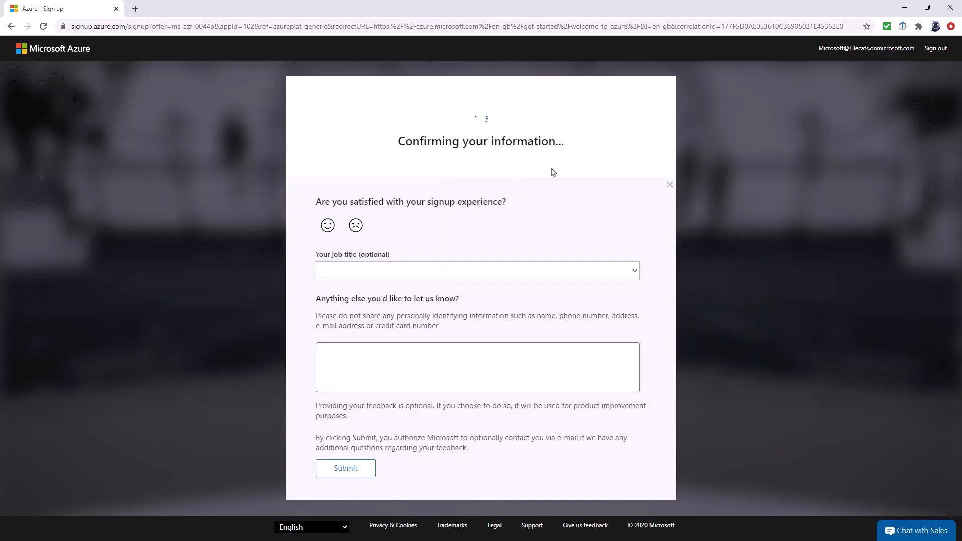
Step: Submit the sign-up feedback as satisfied, with job title IT Professional and intended use NotSure
click(327, 226)
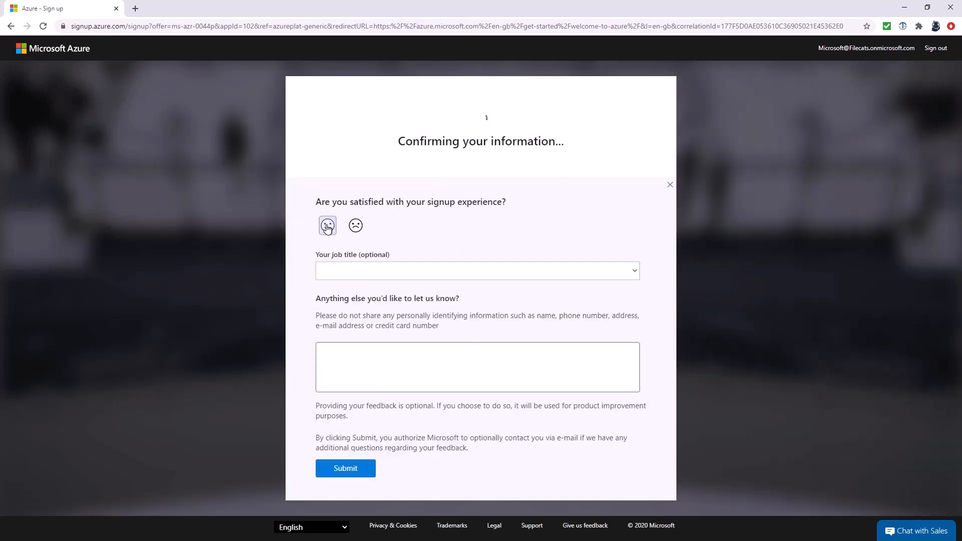
click(362, 272)
click(369, 296)
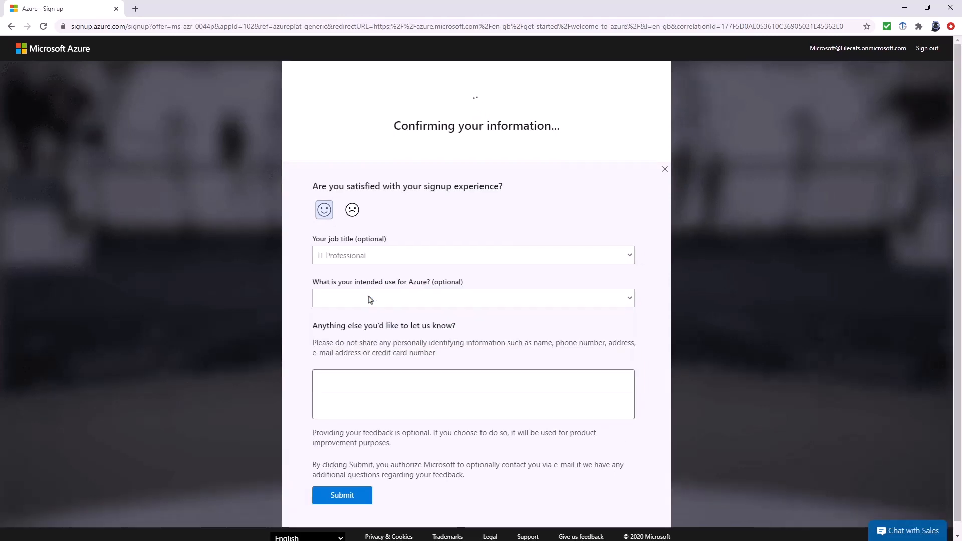
click(420, 302)
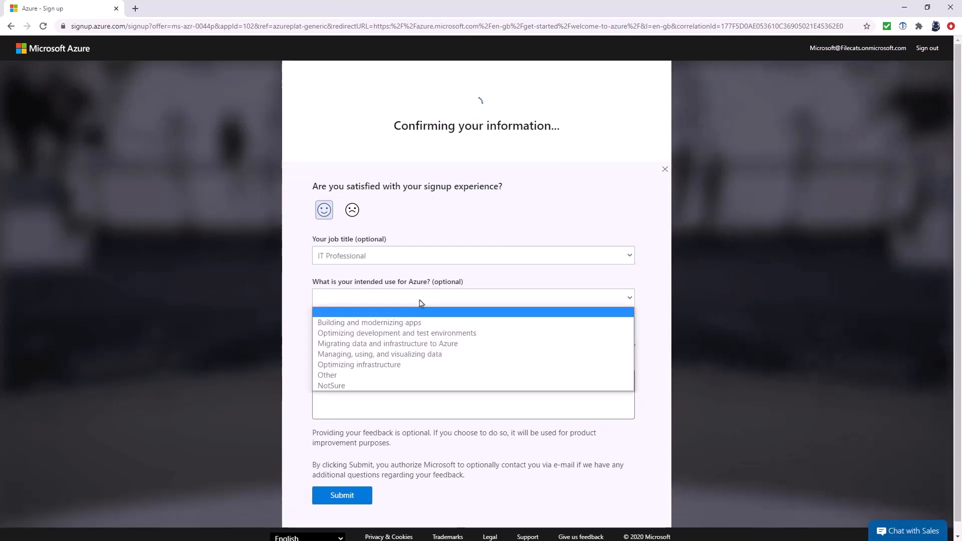
click(365, 386)
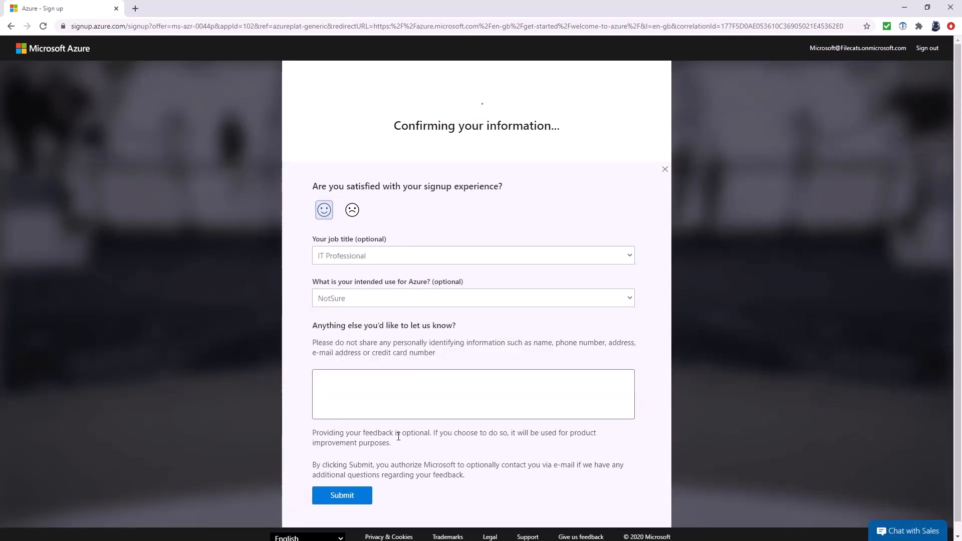
click(346, 498)
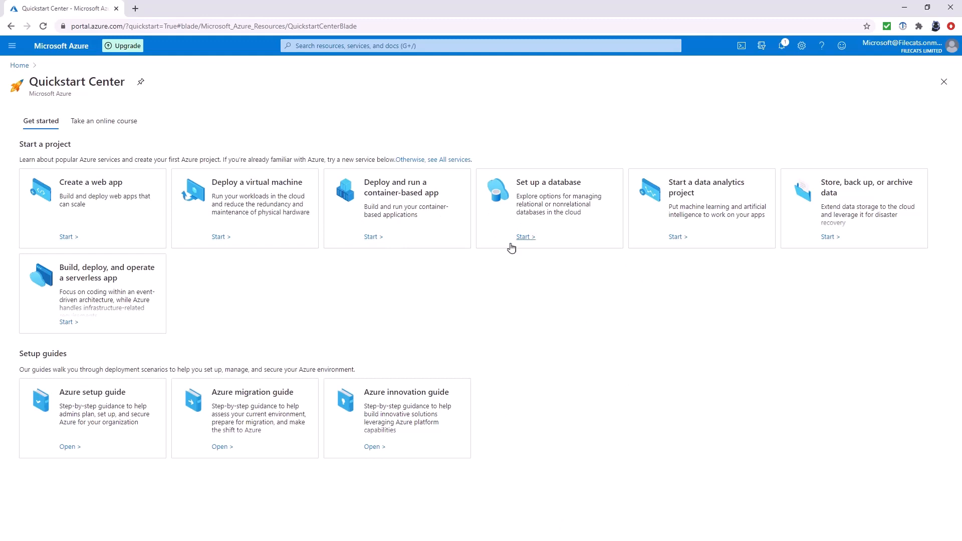
Step: View the online courses in the Quickstart Center and go to the Azure portal home page
click(115, 127)
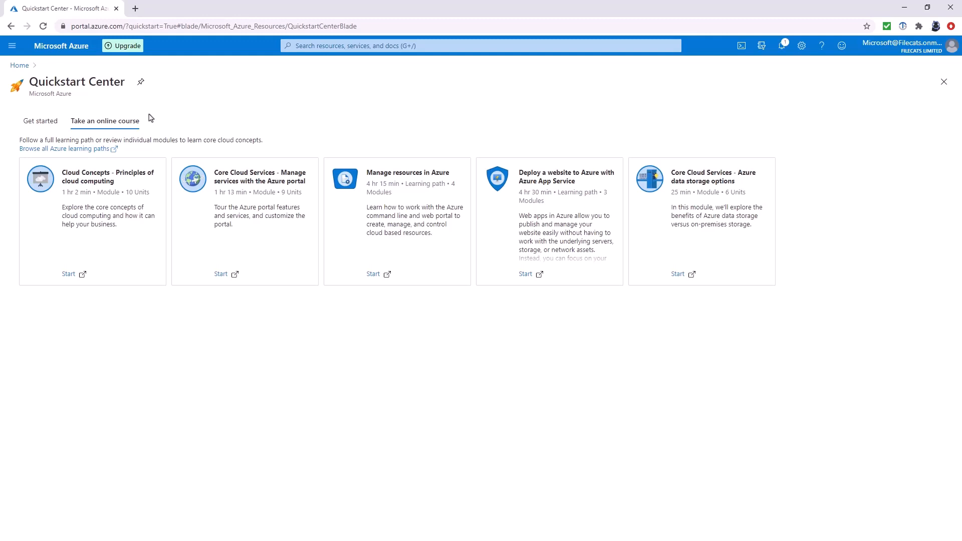
click(21, 70)
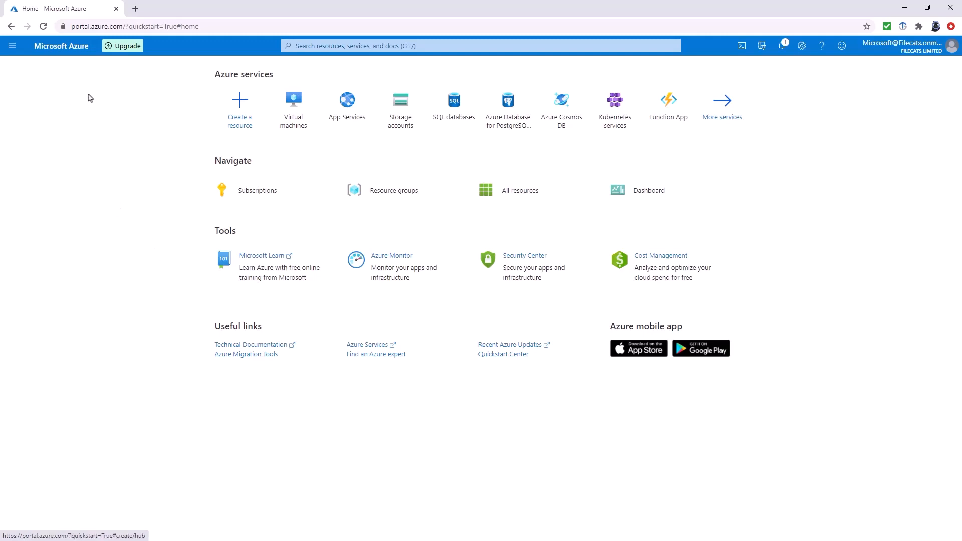
Step: Look through the portal menu's favourite services, including the summaries for Azure Cosmos DB and Cost Management + Billing
click(14, 47)
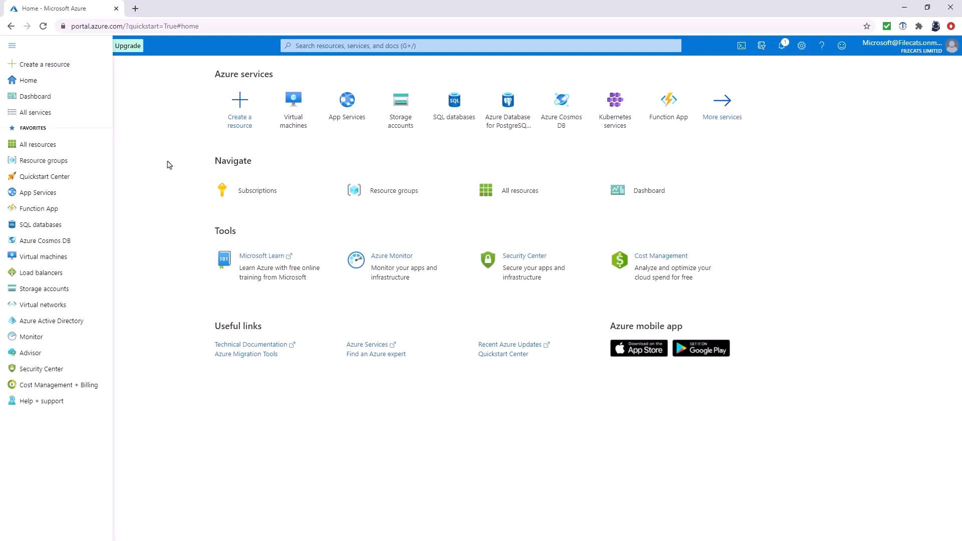
click(12, 46)
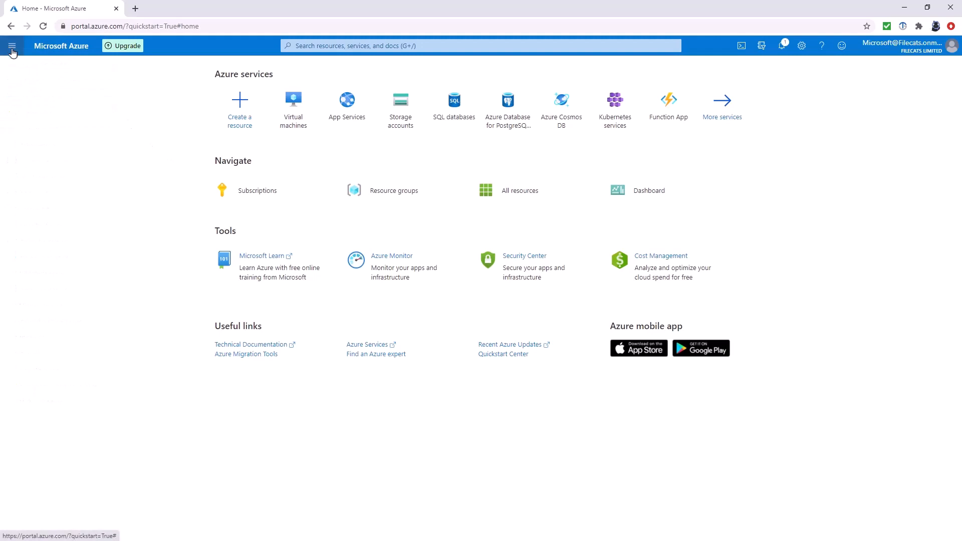
click(12, 50)
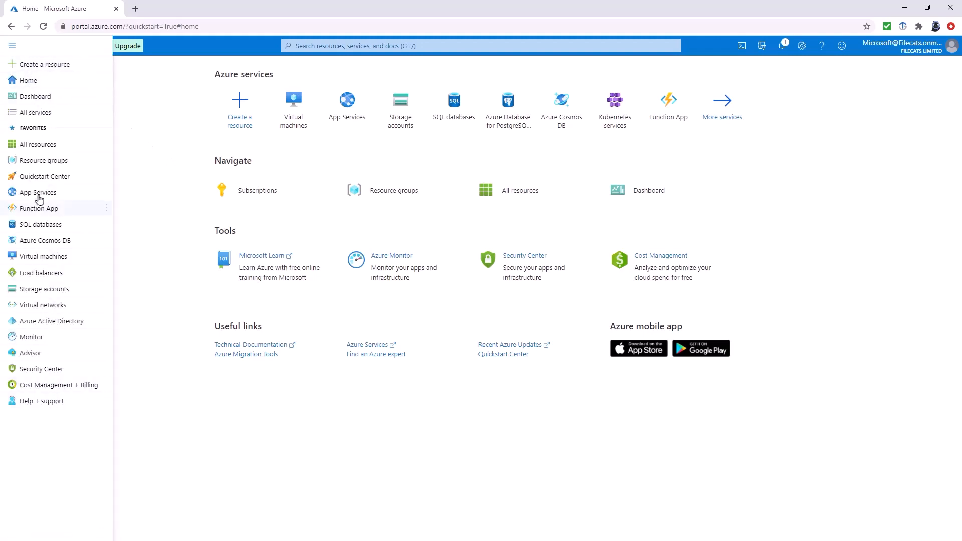
mouse_move(59, 229)
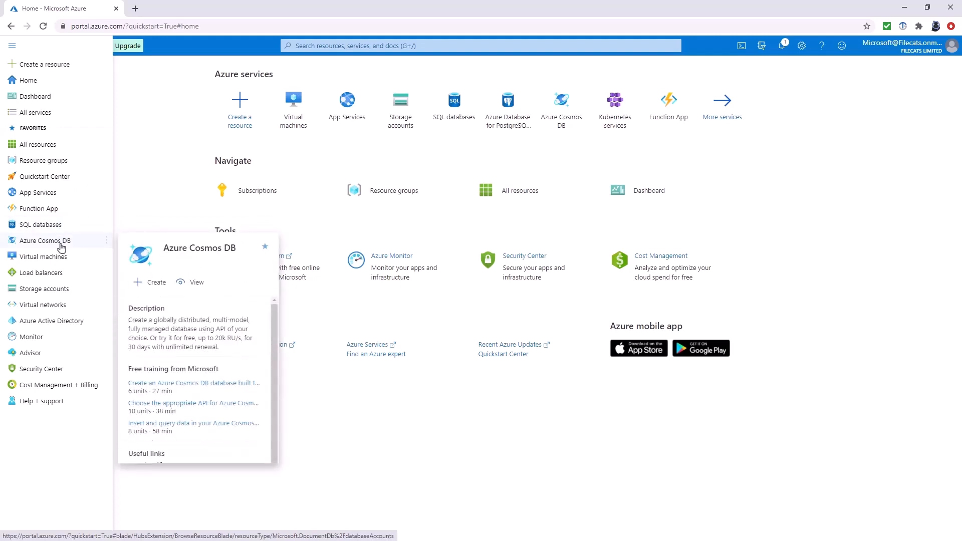
click(156, 167)
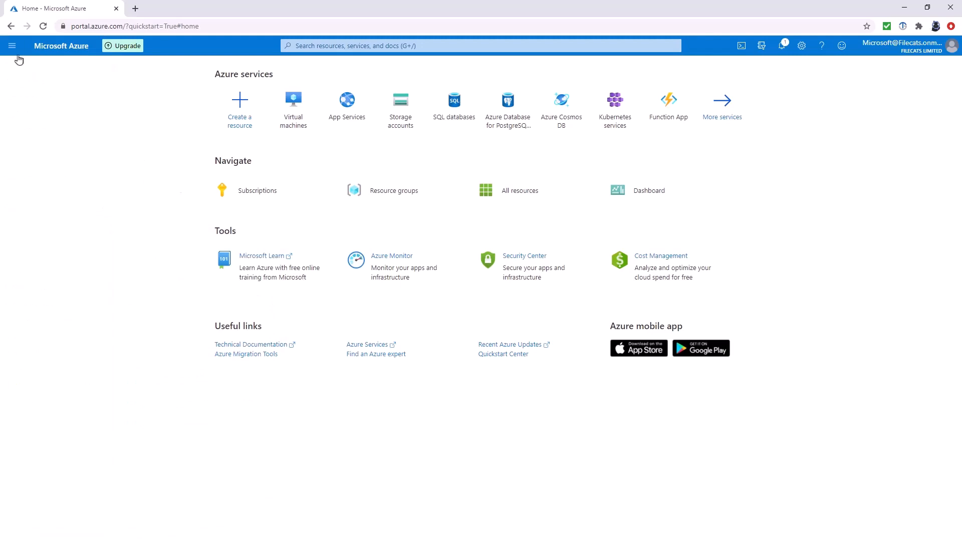
click(16, 52)
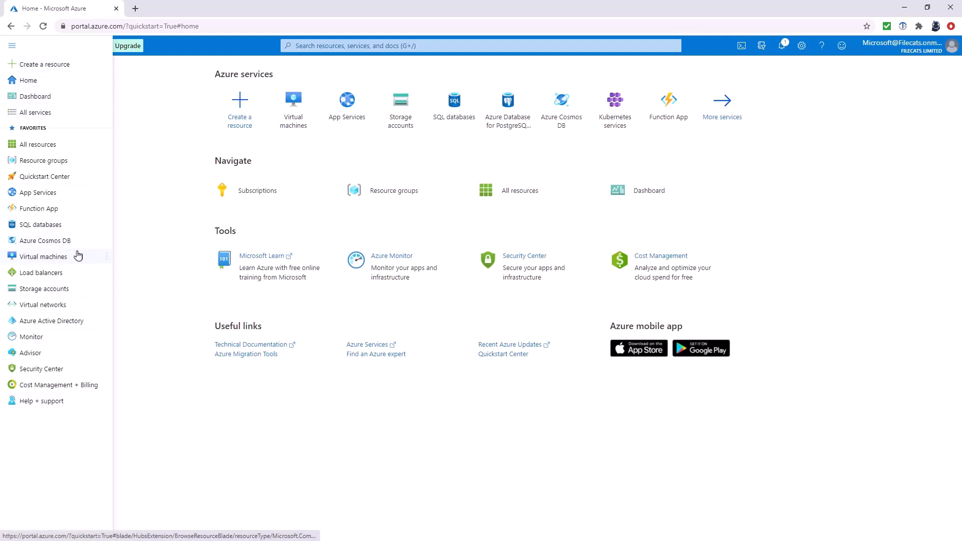
mouse_move(57, 388)
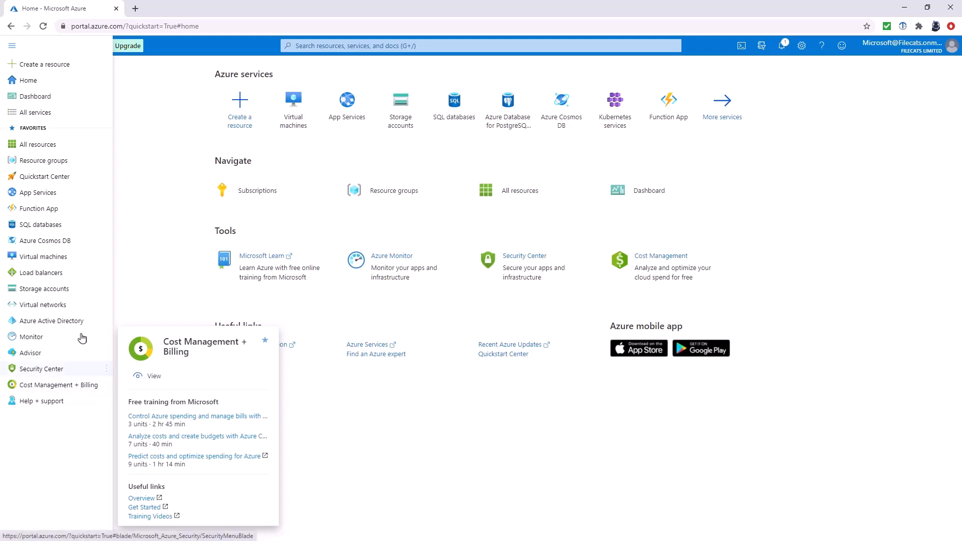
Step: Browse the complete list of Azure services, viewing the Storage and Databases categories
click(48, 114)
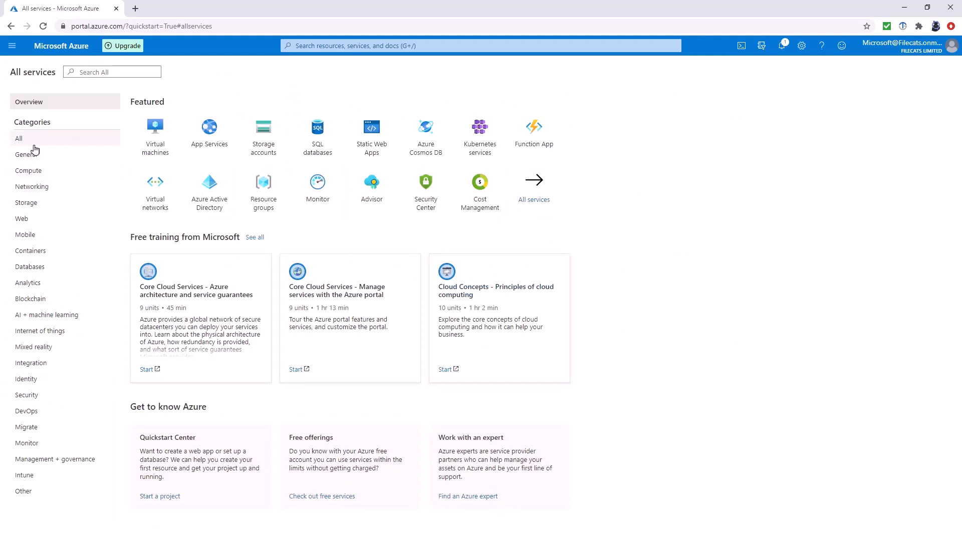
click(30, 209)
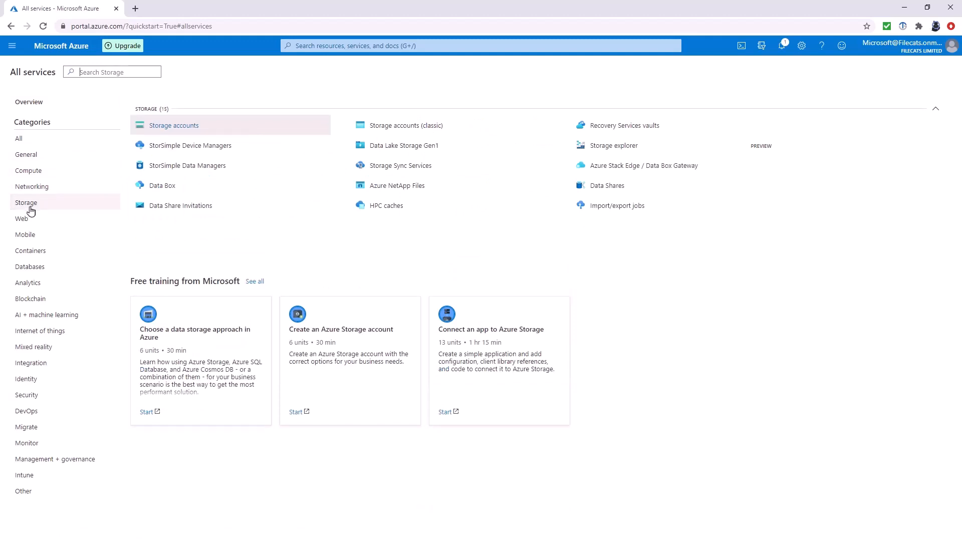
click(41, 272)
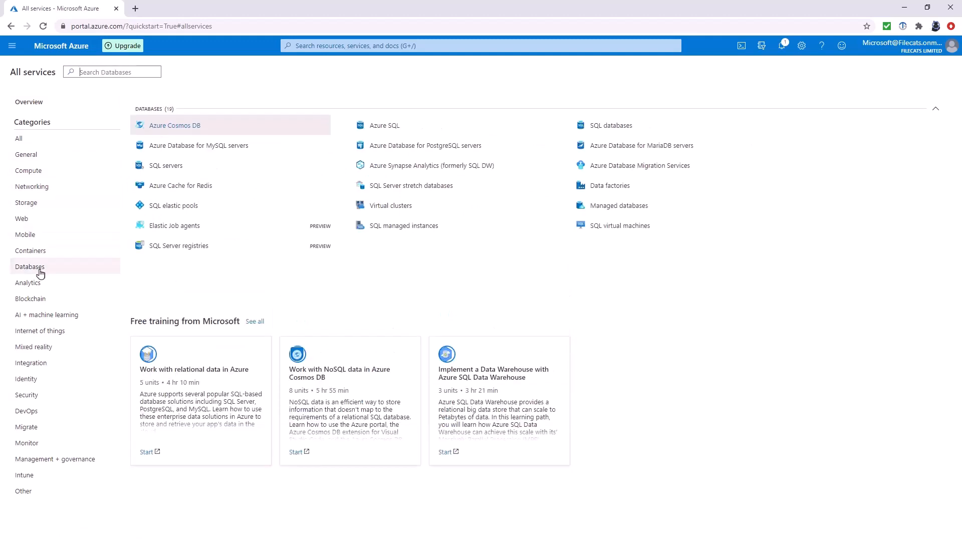
Step: Search the portal for "azure sql database" and open the SQL databases service
click(336, 46)
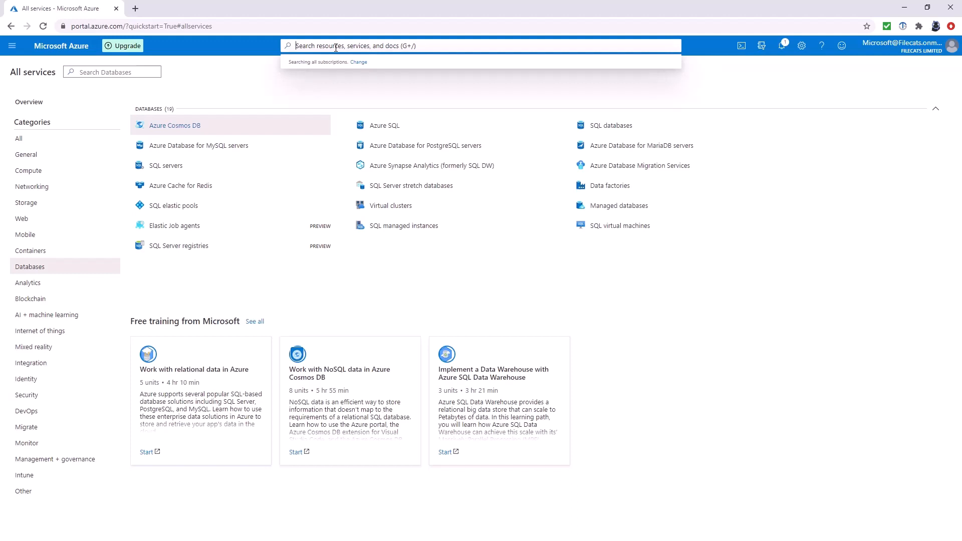
text(azure sql data)
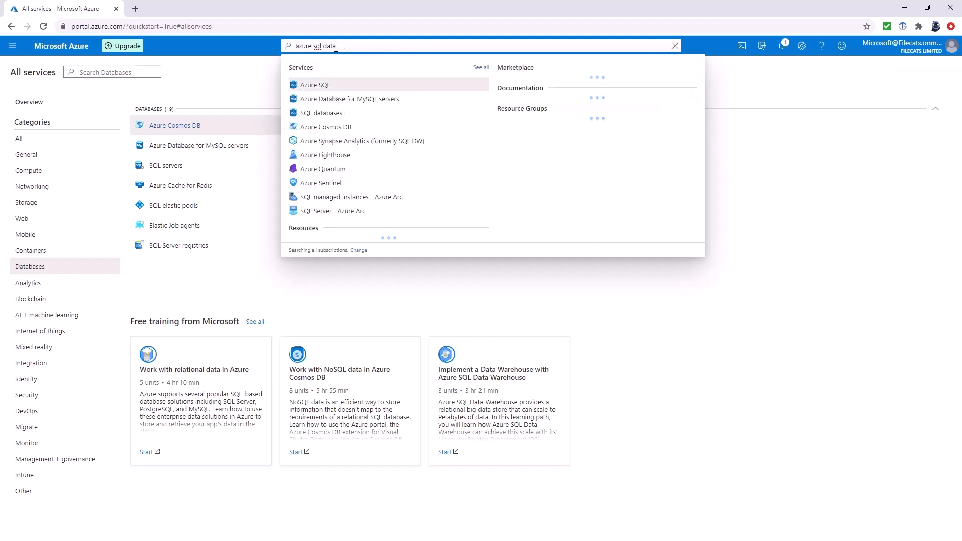
text(base)
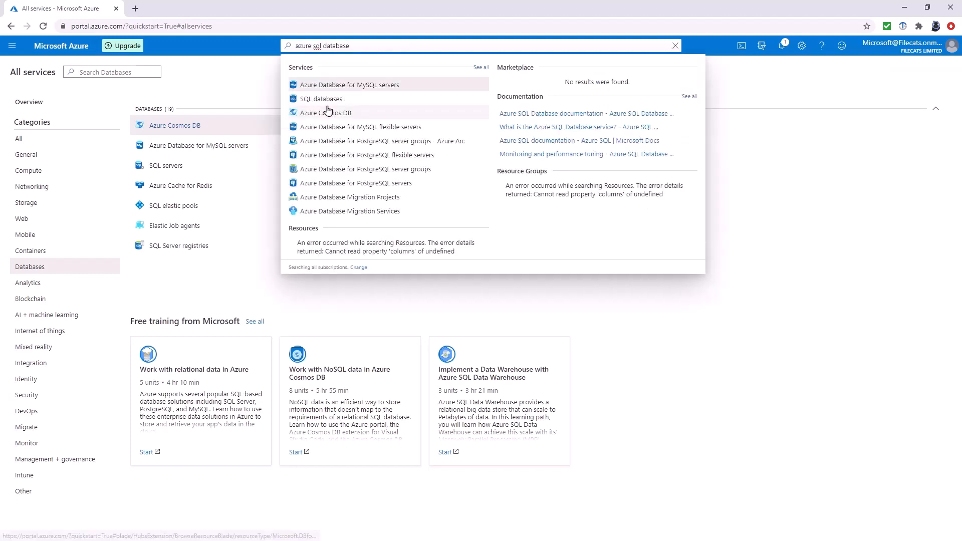
click(319, 99)
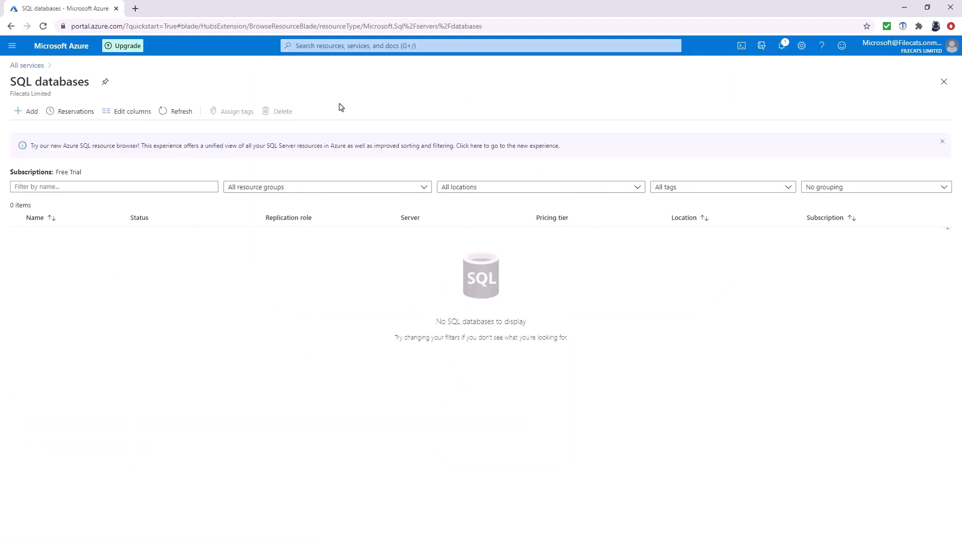
Step: Check the default subscription filter for the current directory and read the portal notifications
click(762, 49)
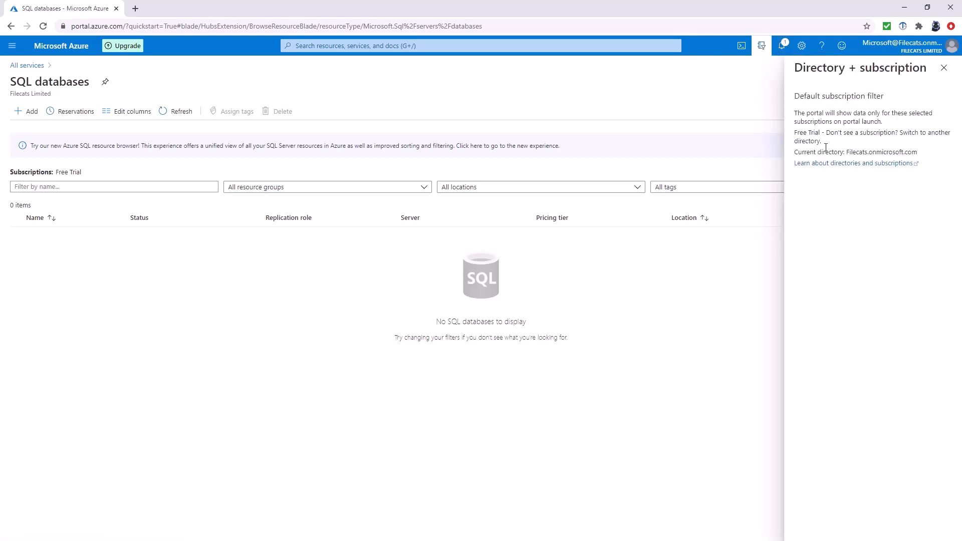
drag(795, 132, 831, 133)
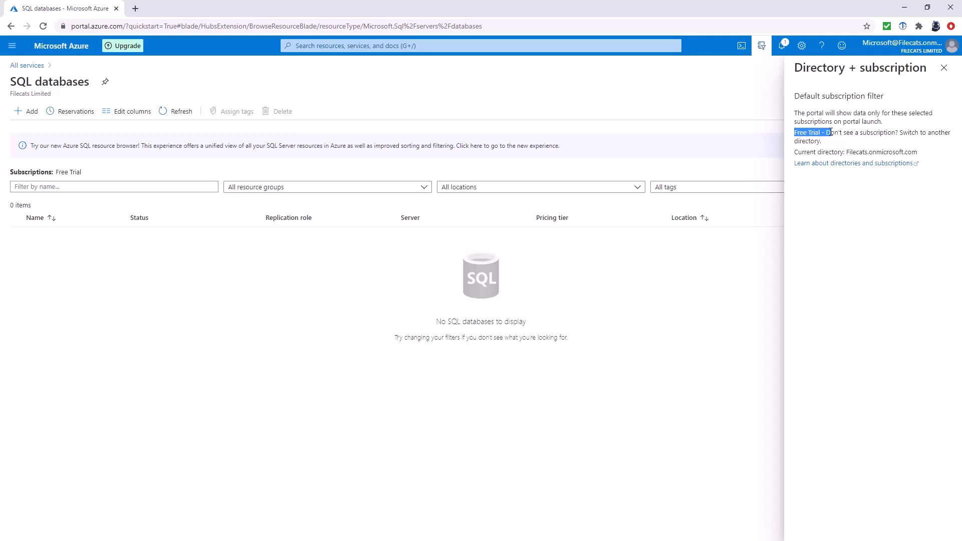
click(944, 67)
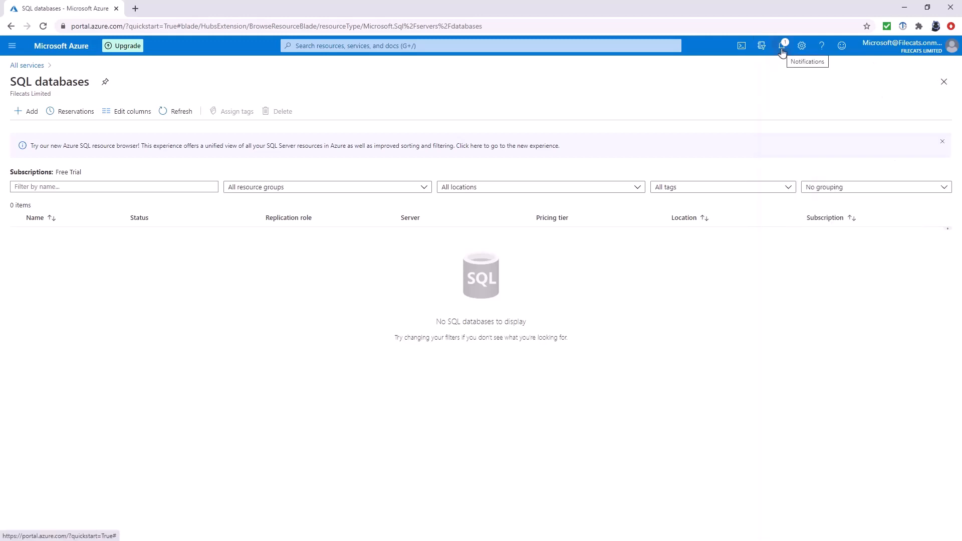
click(781, 48)
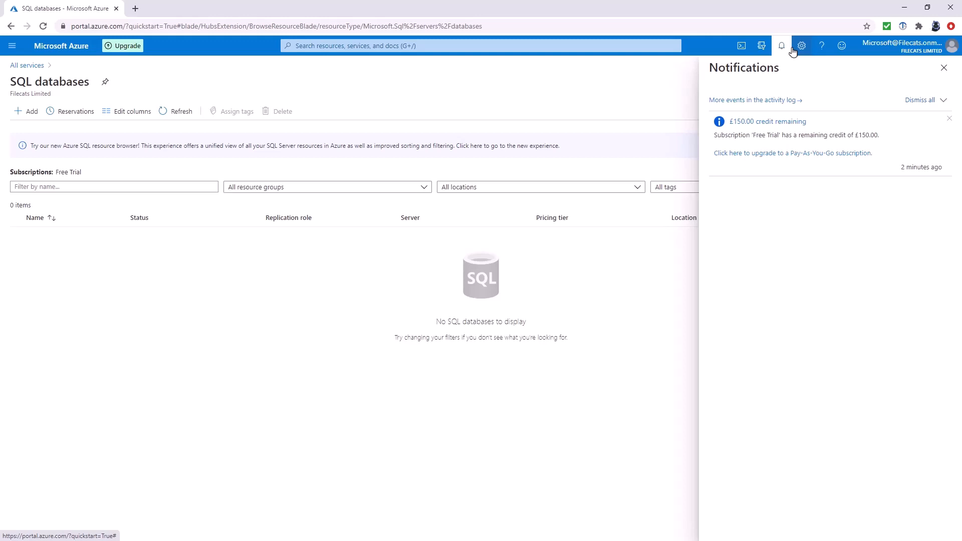
click(943, 67)
Step: Review the general portal settings, close them and open the signed-in account's details
click(802, 46)
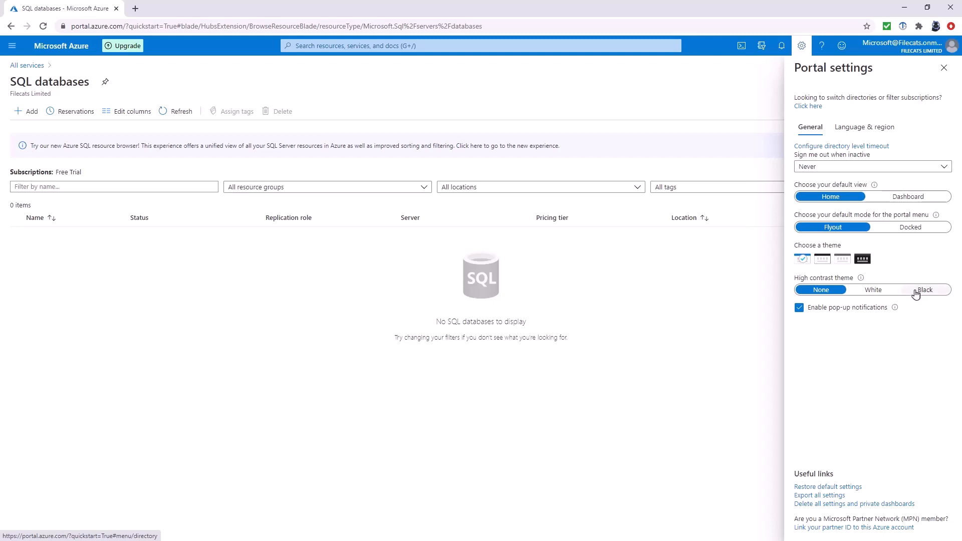
click(807, 49)
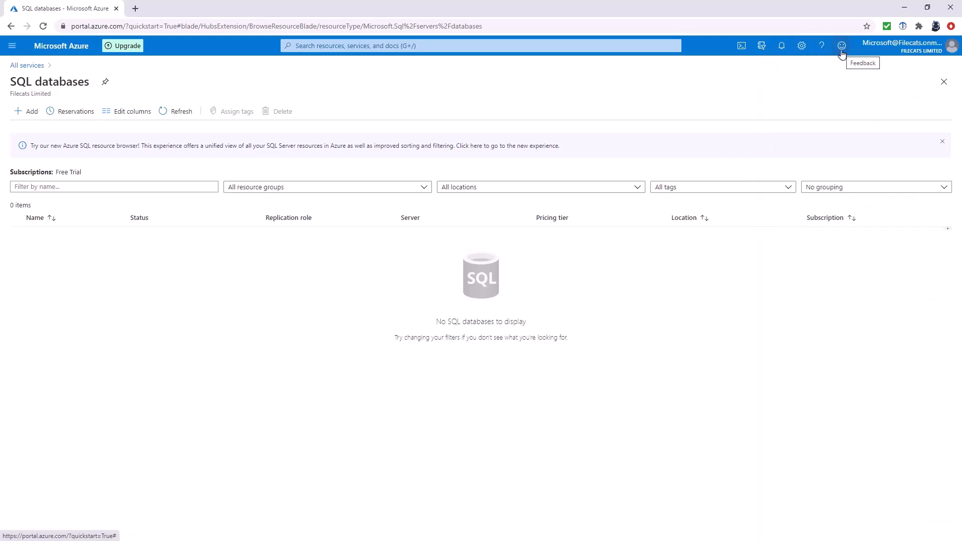
click(951, 48)
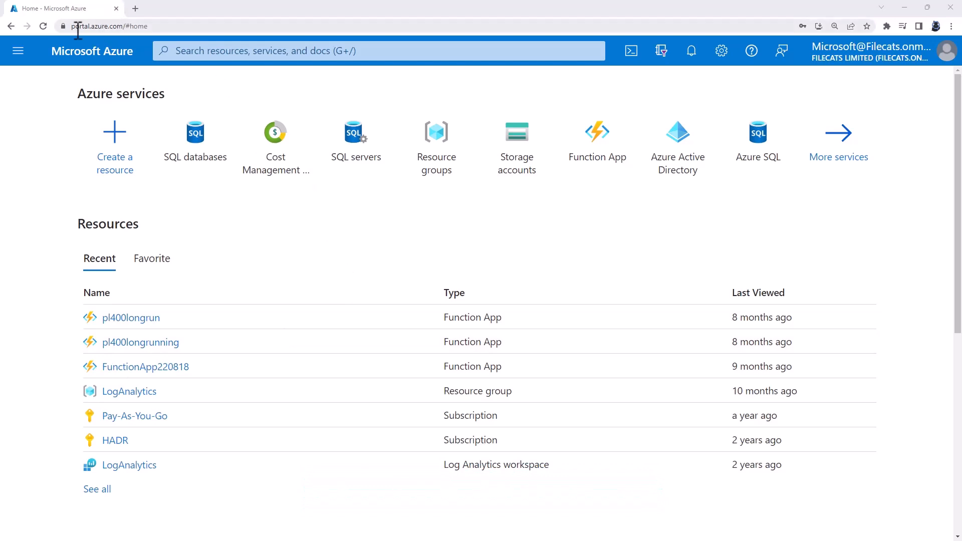
Step: Search the portal for "sql database" from the home page
click(950, 26)
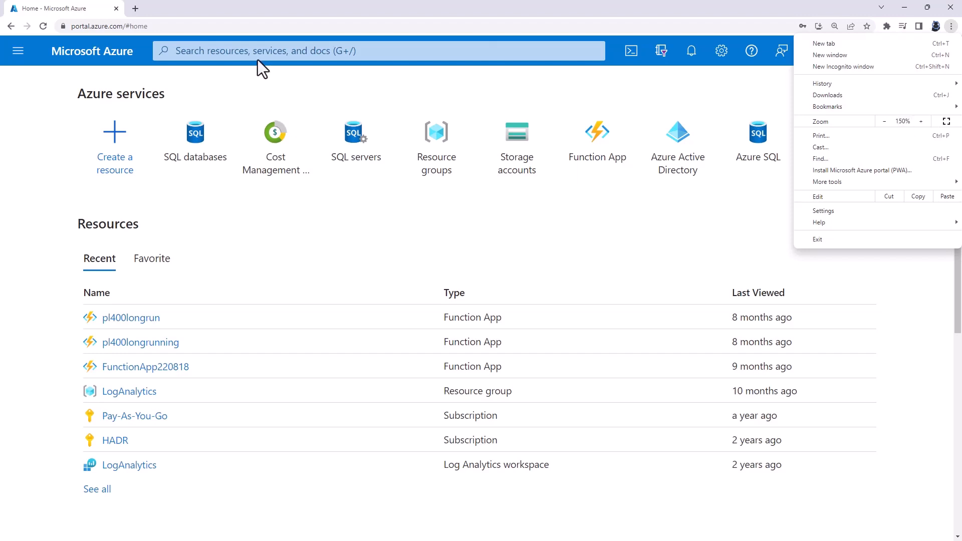
click(239, 56)
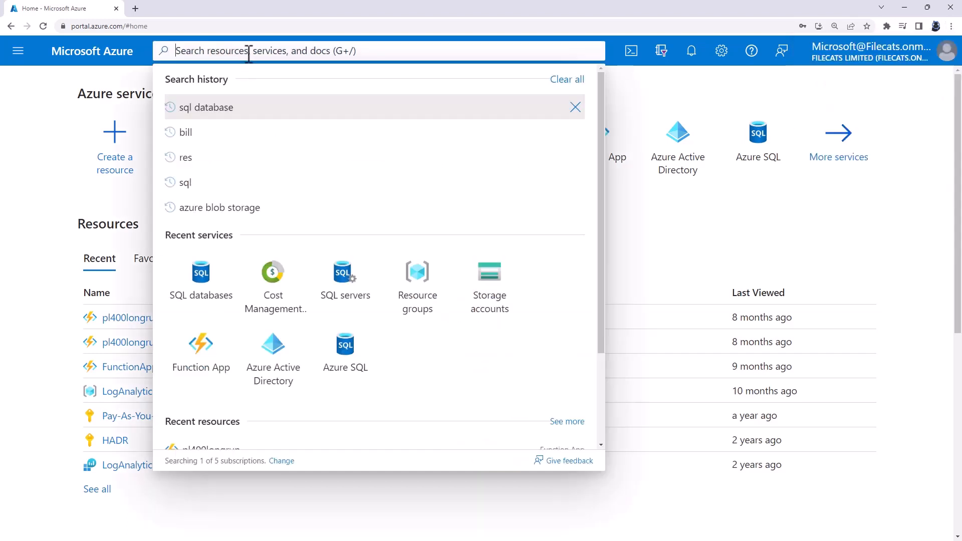
text(sql databse)
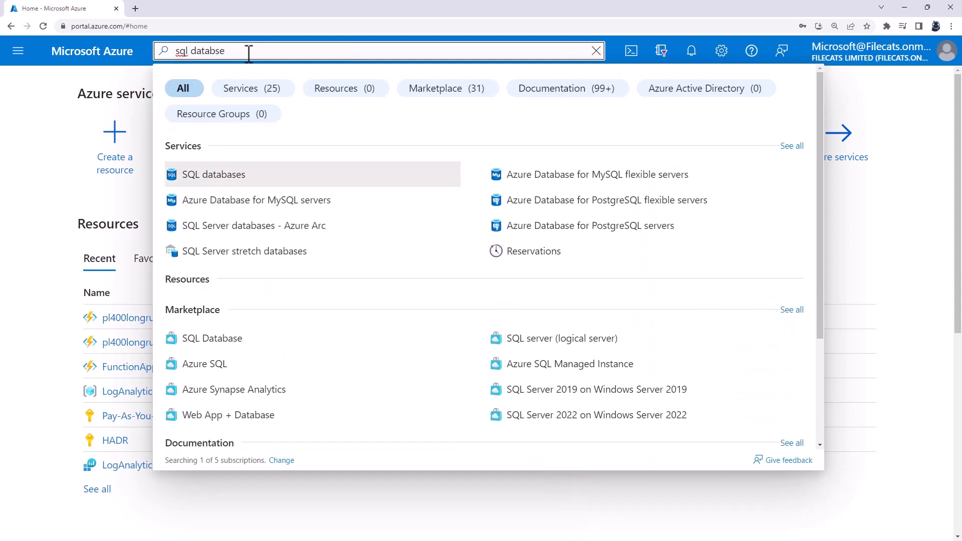
key(BackSpace)
key(BackSpace)
text(ase)
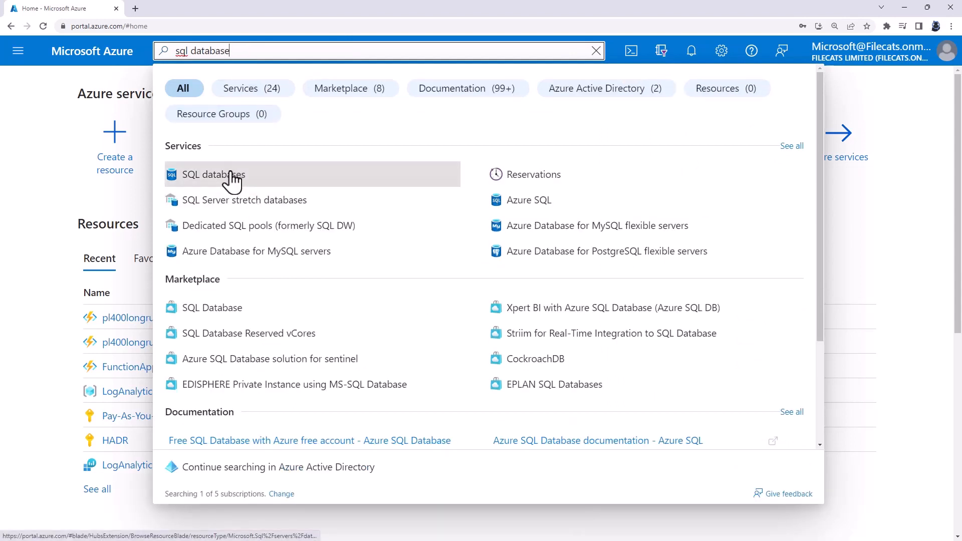
Step: View the SQL databases summary cards in the portal menu and among the home page's Azure services
click(18, 57)
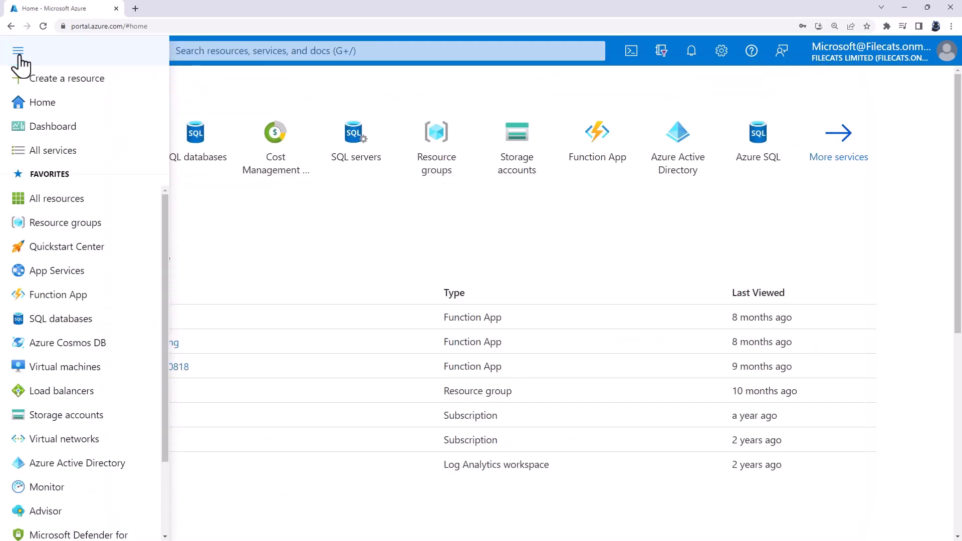
mouse_move(83, 328)
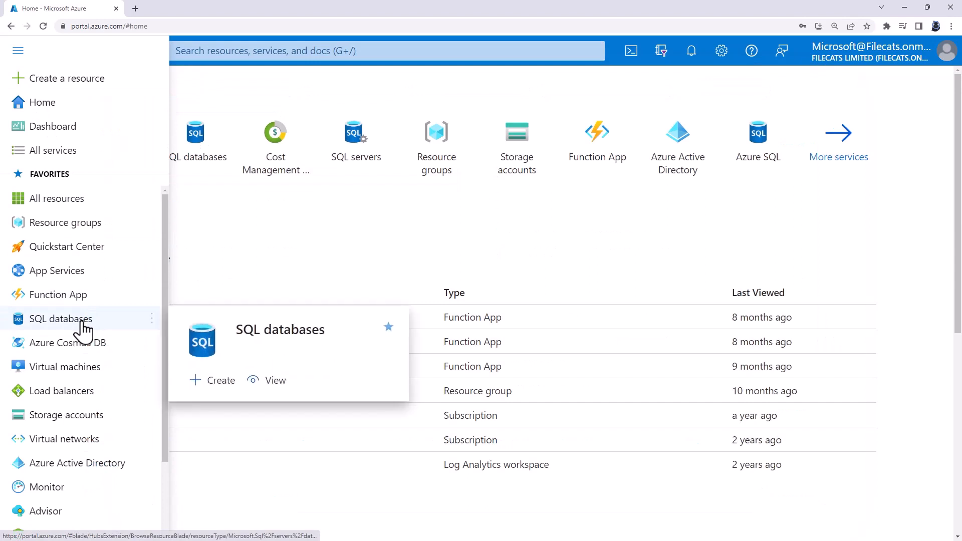
click(212, 173)
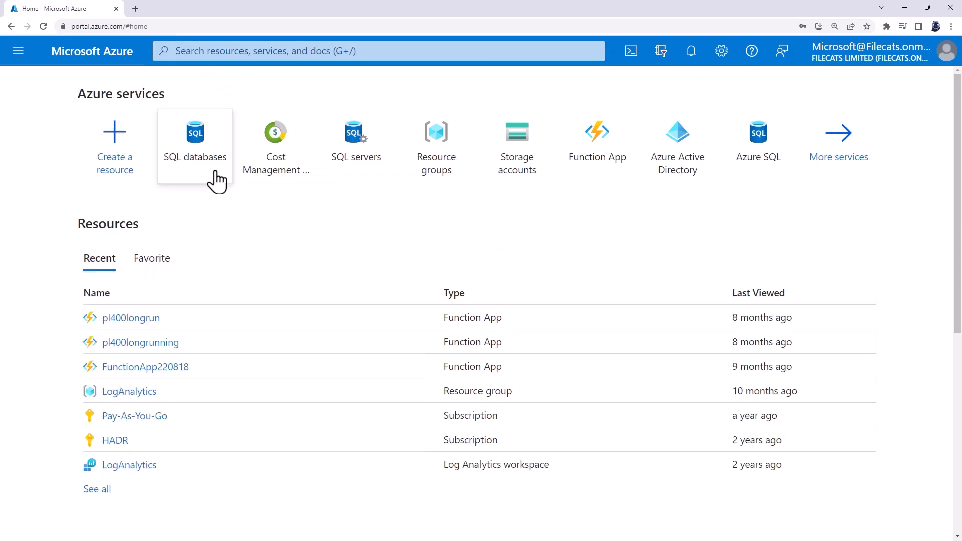
mouse_move(205, 148)
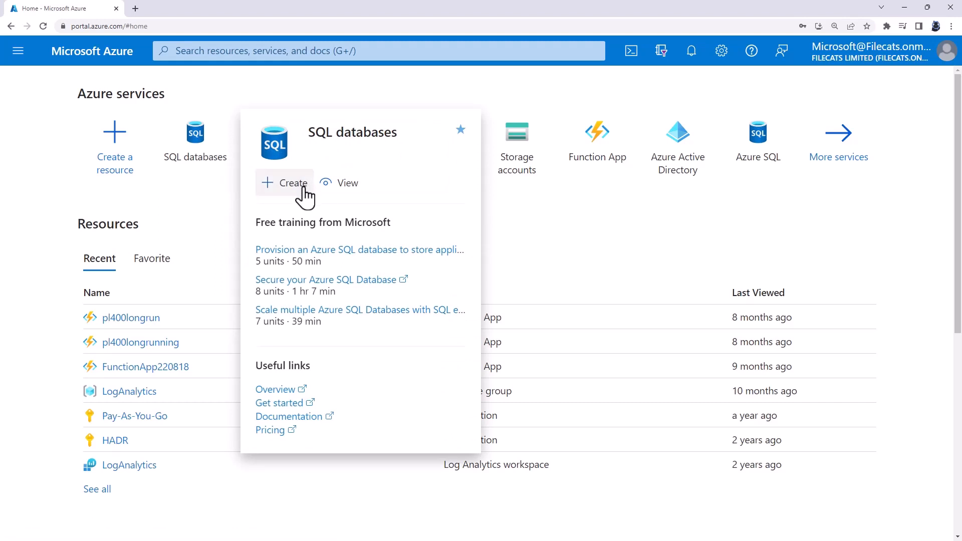
Step: Repeat the saved "sql database" search and open the SQL databases service
click(237, 51)
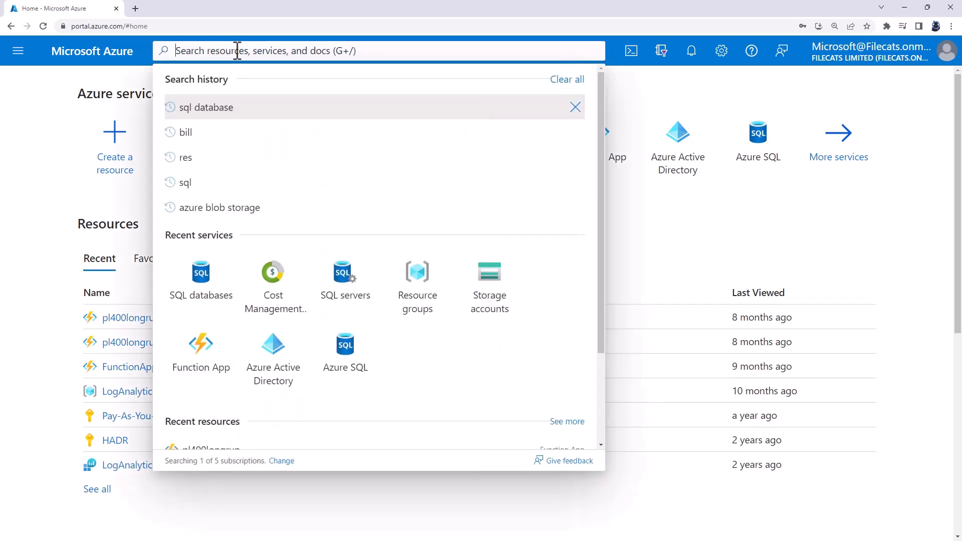
click(227, 114)
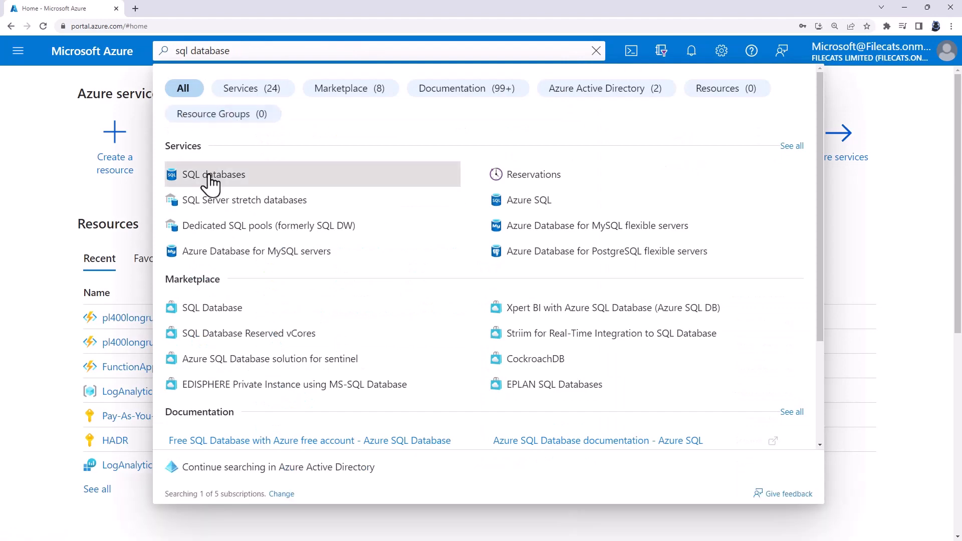
click(208, 177)
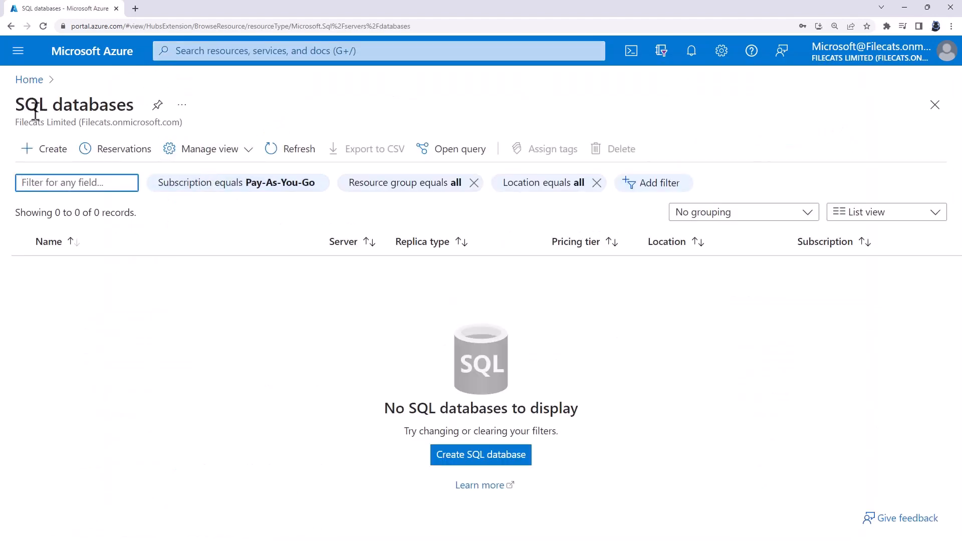
Step: Start creating a new SQL database and read the explanations of the Subscription and Resource group fields
click(471, 458)
click(48, 157)
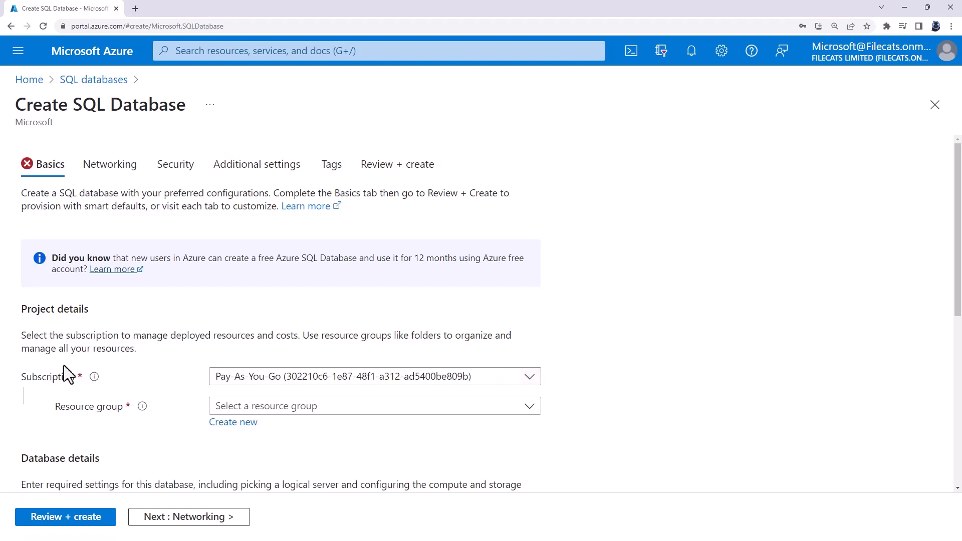
mouse_move(94, 381)
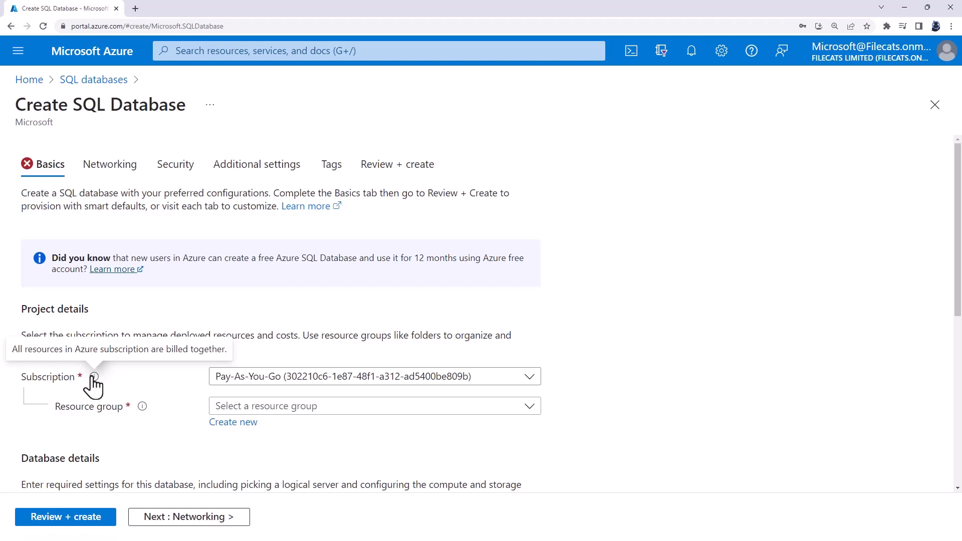
mouse_move(143, 409)
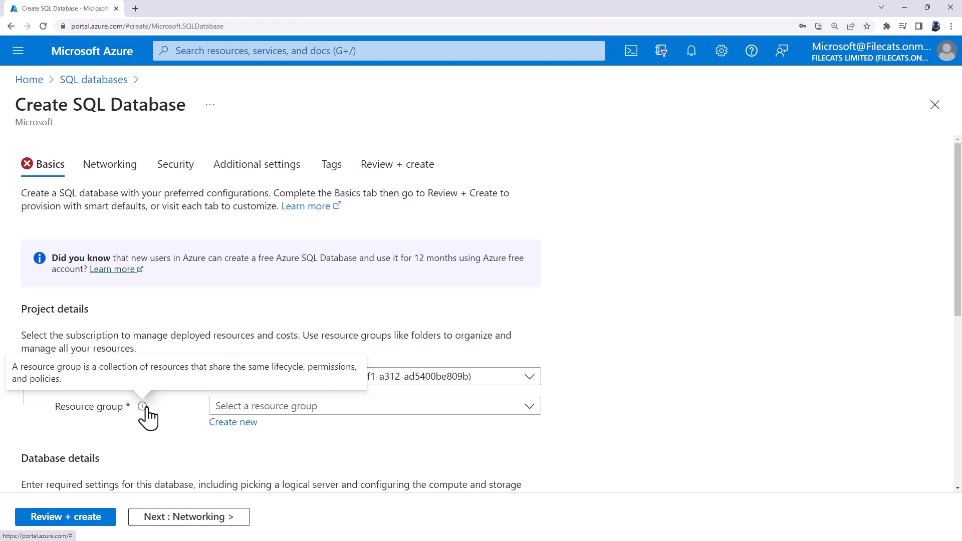
Step: Create a new resource group named SQLDatabase for the database
click(236, 425)
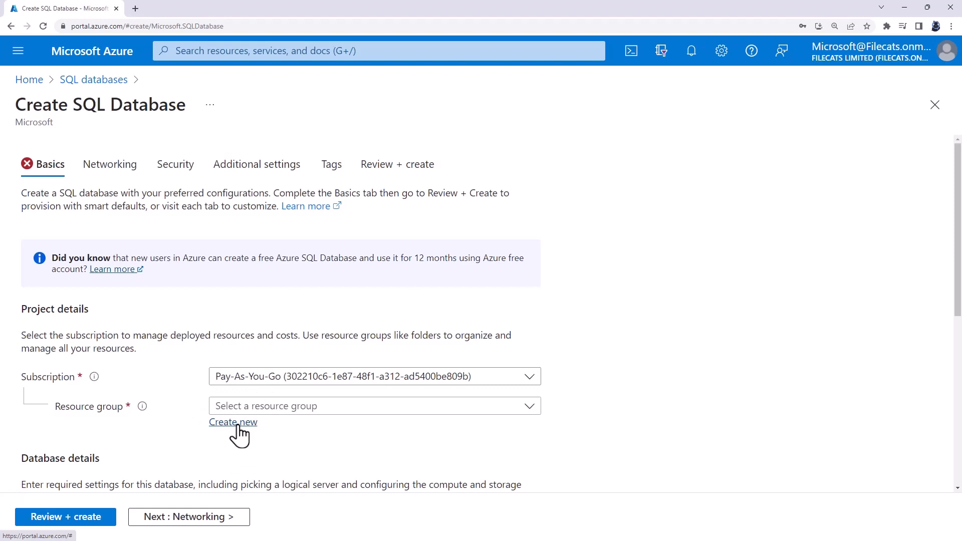
click(235, 426)
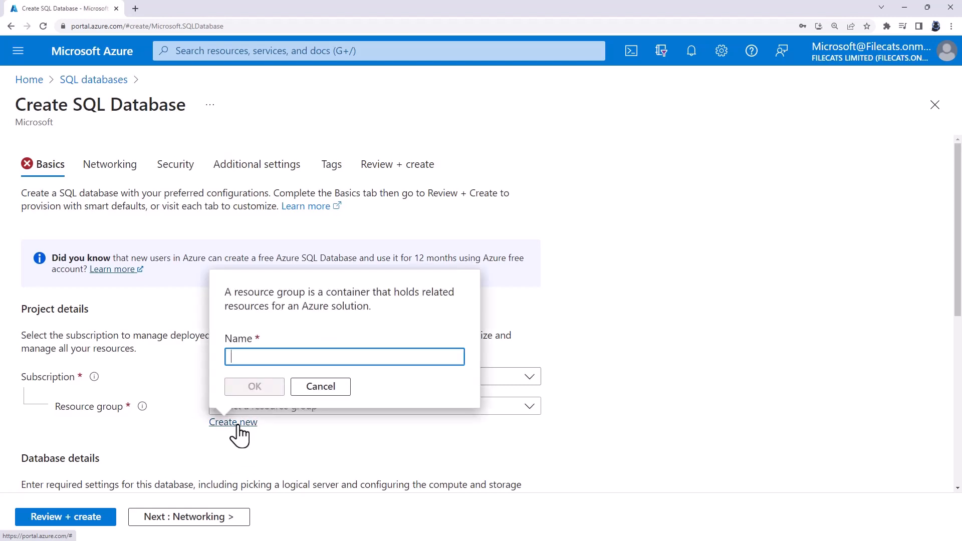
text(SQLDatabase)
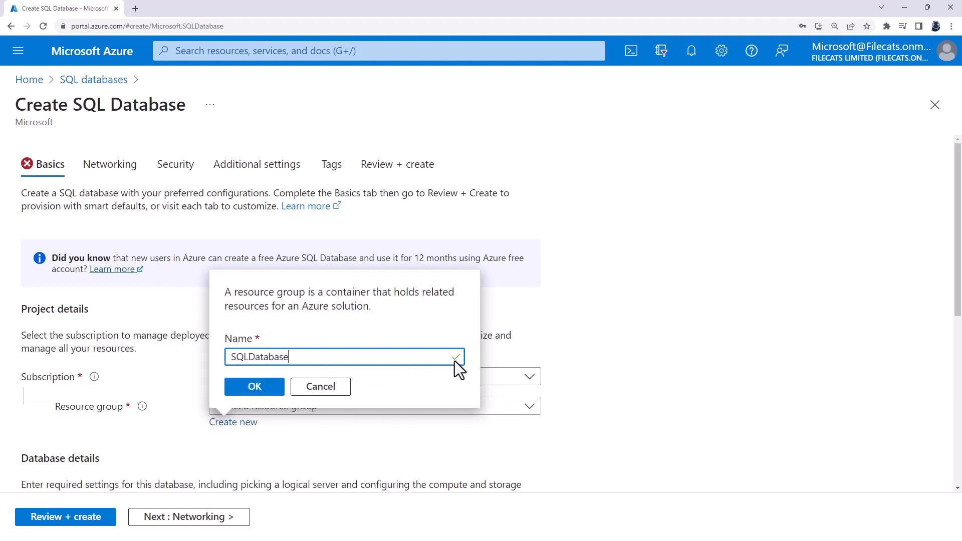
click(238, 386)
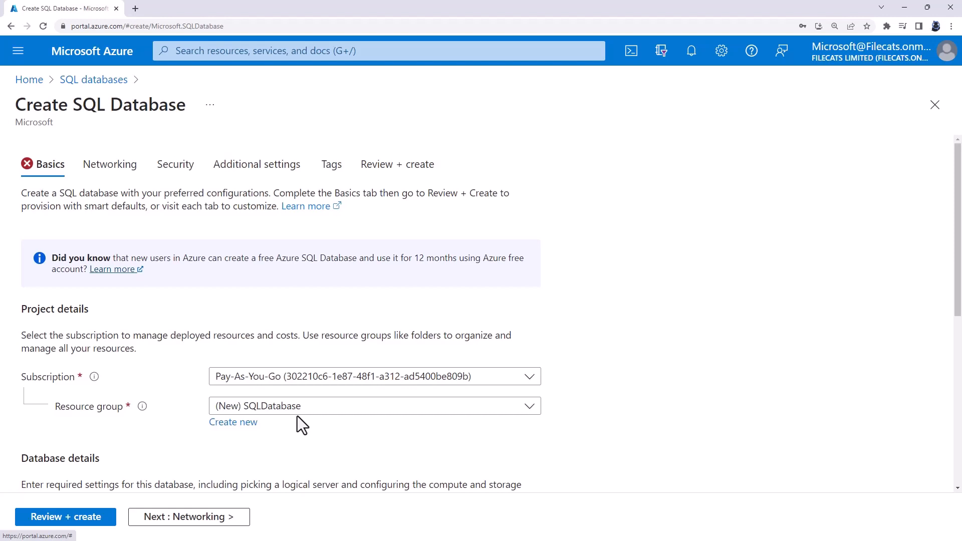
Step: Try "a" as the database name, read the naming rules, and clear the name again
scroll(297, 420, down, 4)
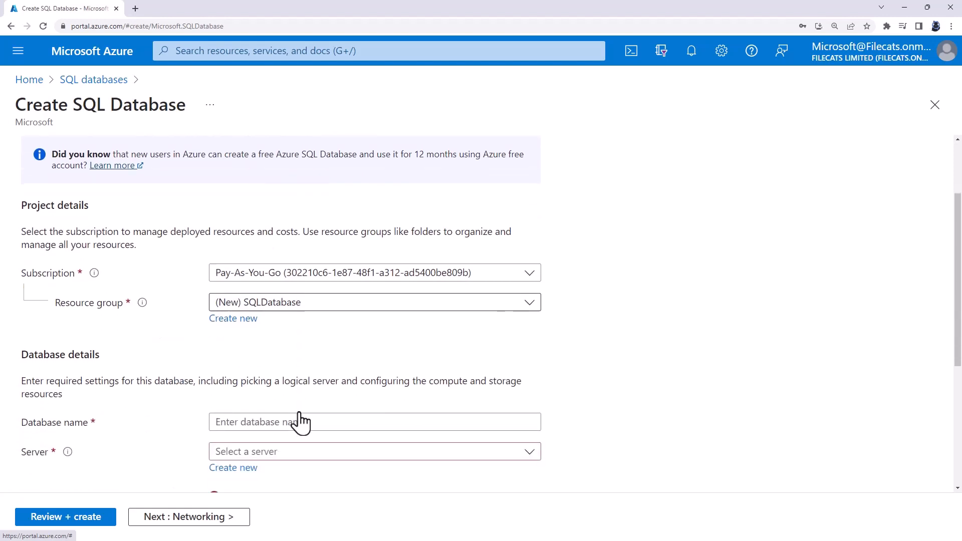
scroll(301, 412, down, 1)
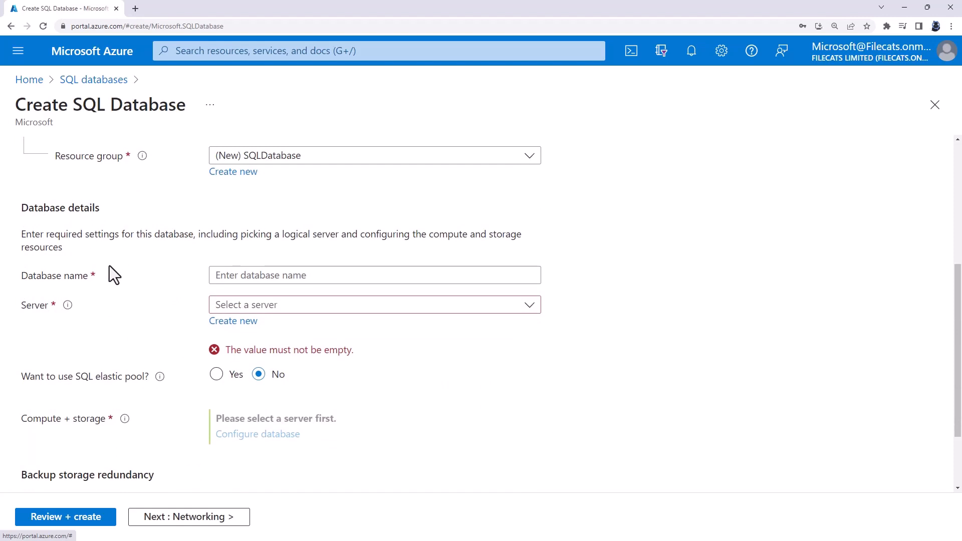
click(228, 276)
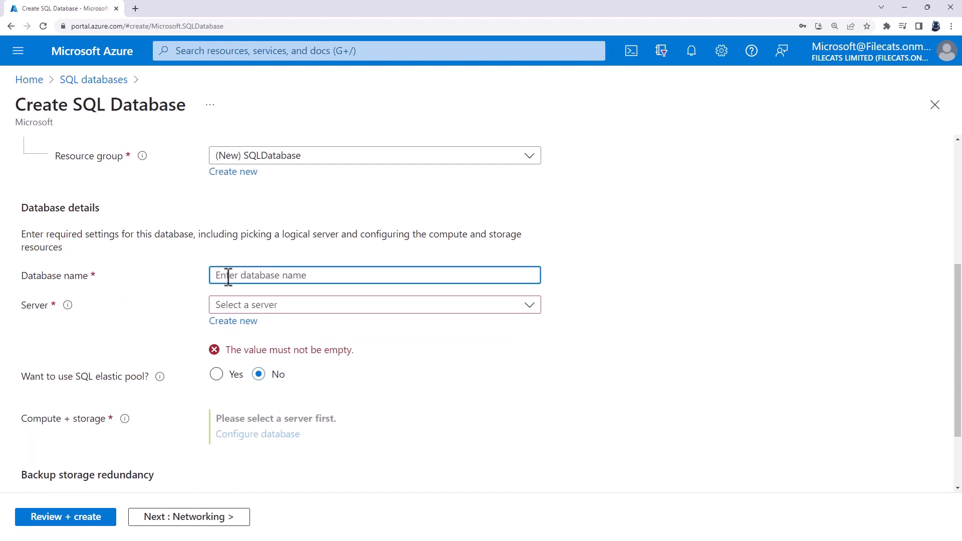
text(a)
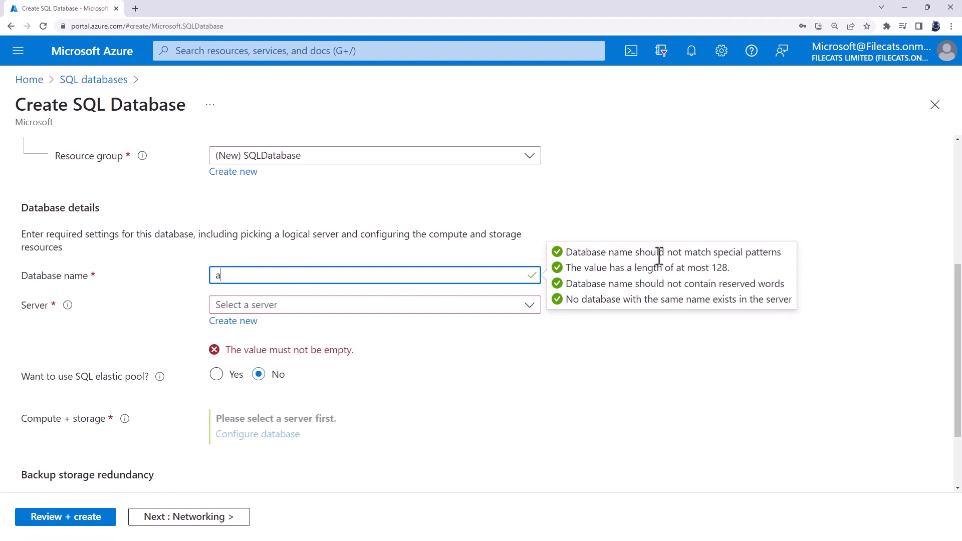
drag(645, 252, 793, 252)
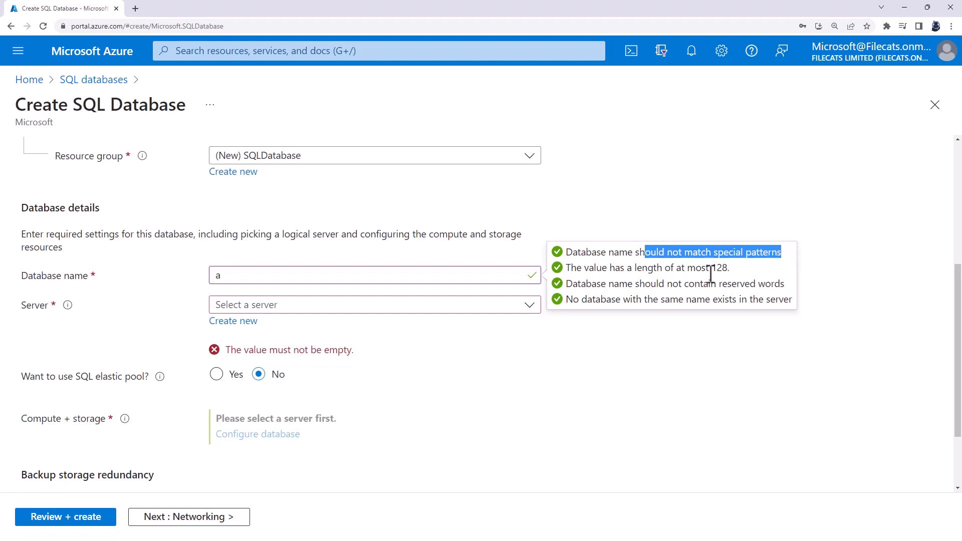
drag(663, 268, 795, 287)
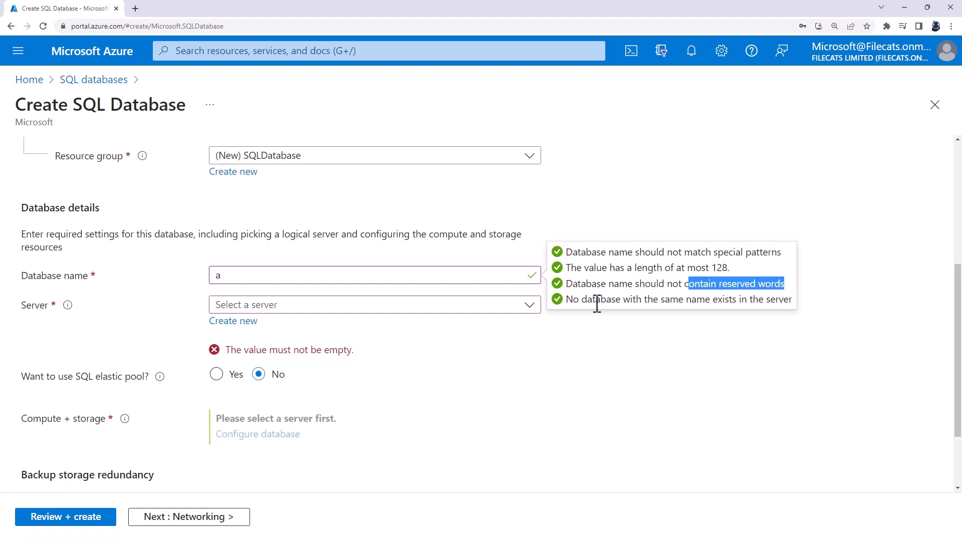
drag(595, 300, 796, 301)
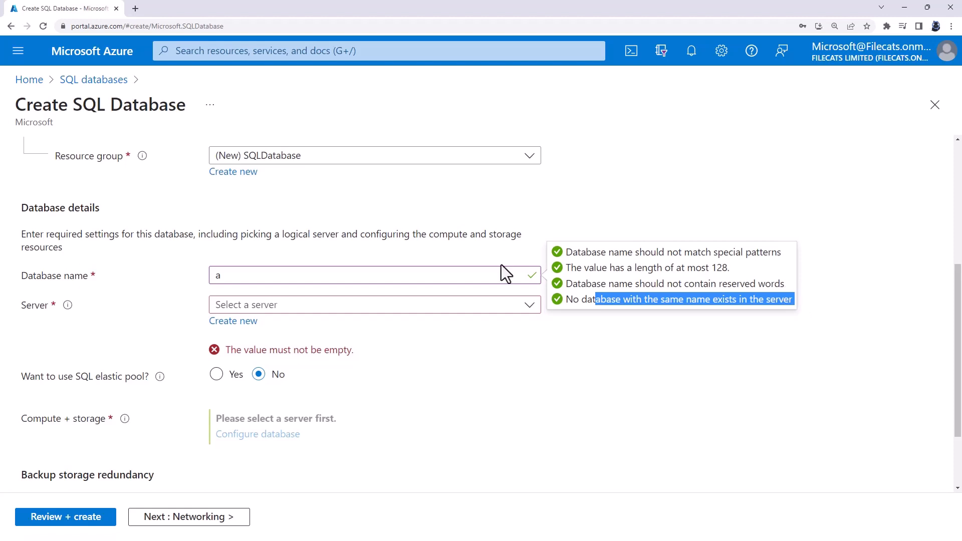
click(259, 280)
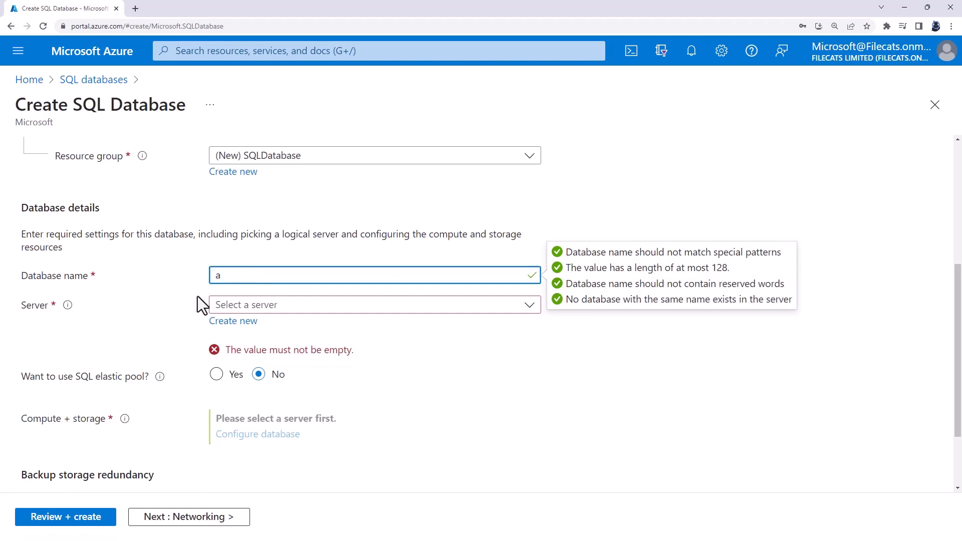
key(BackSpace)
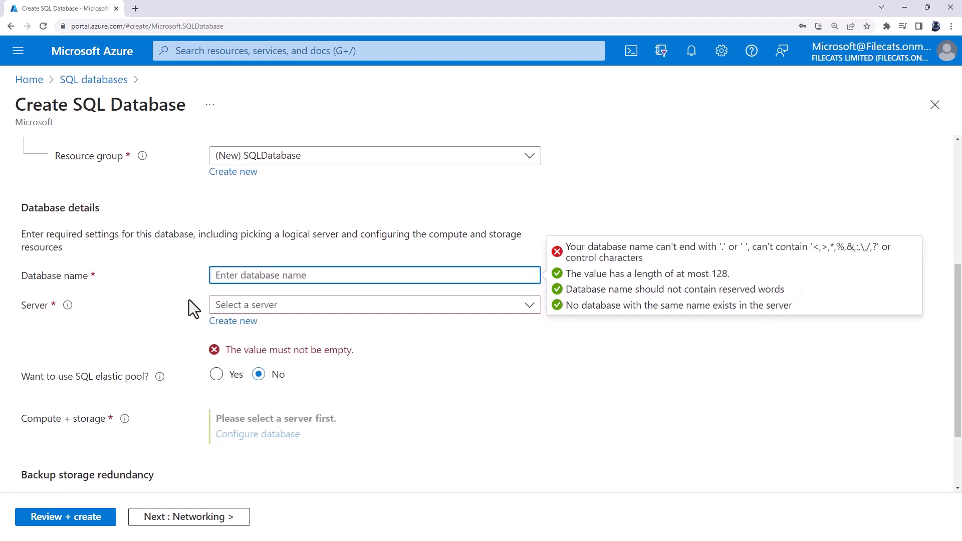
Step: Start creating a new server for the database, try the name "server", and replace it with testsqldatabasedp-900
mouse_move(68, 307)
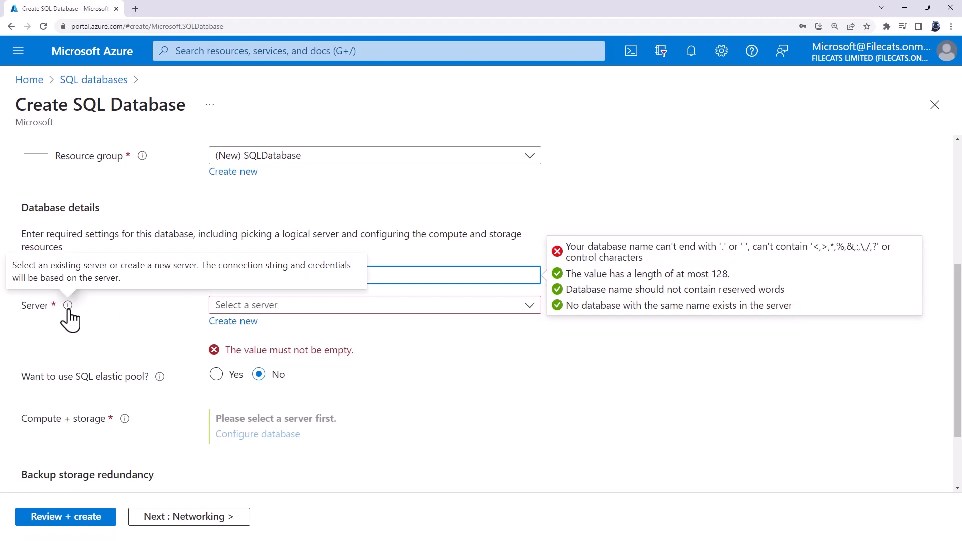
click(234, 324)
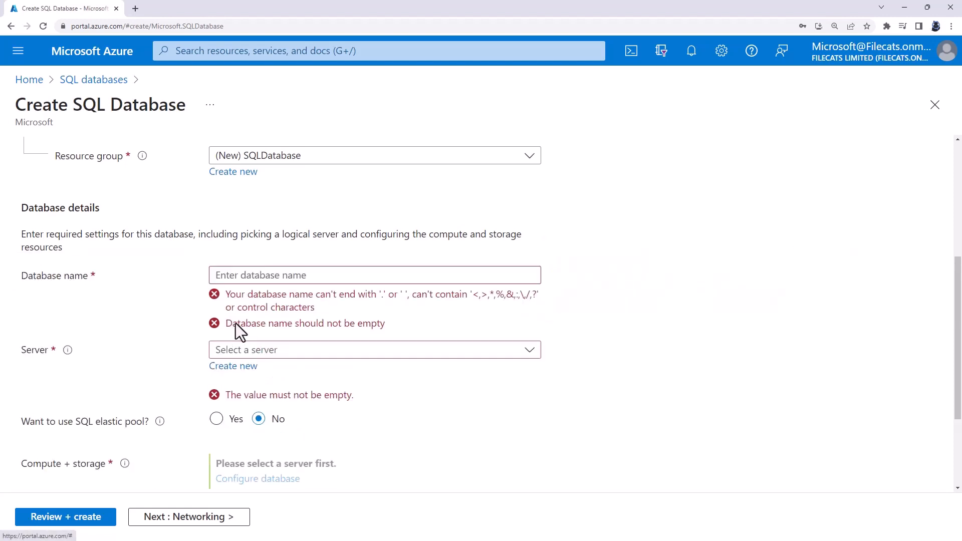
click(234, 367)
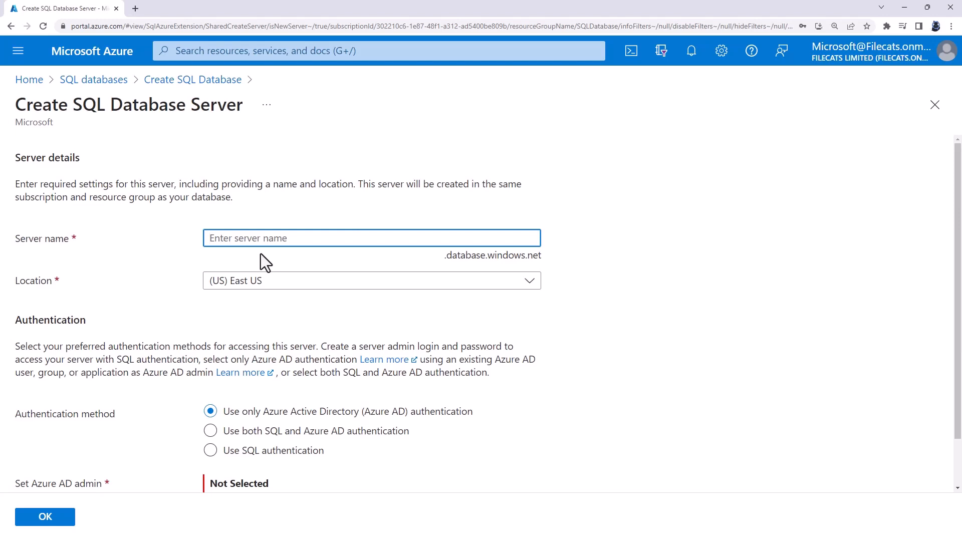
text(server)
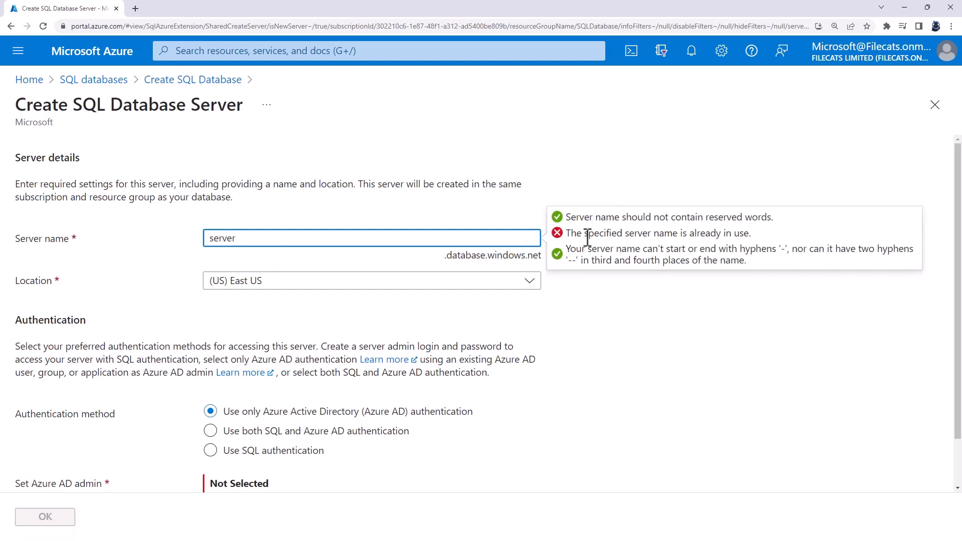
drag(584, 233, 746, 234)
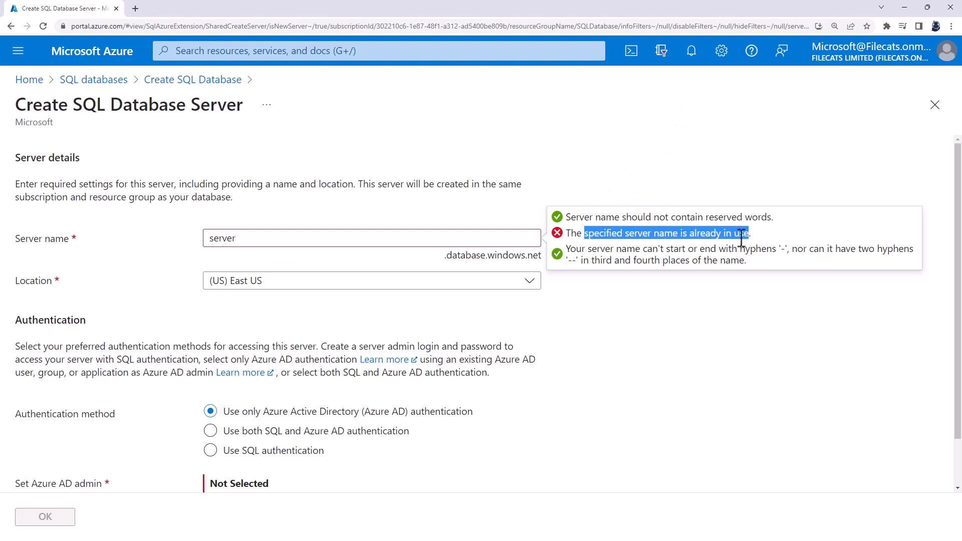
double_click(213, 238)
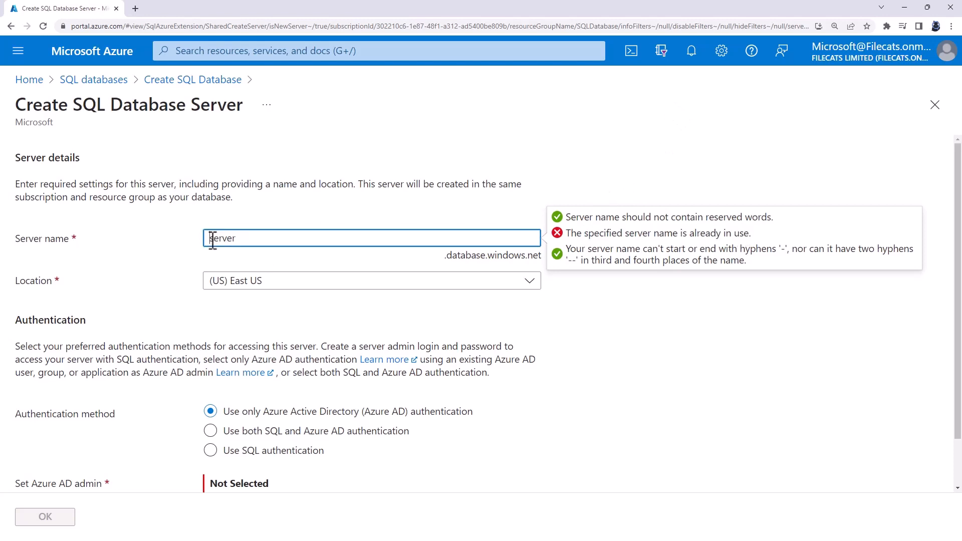
text(testsqldatabasedp-900)
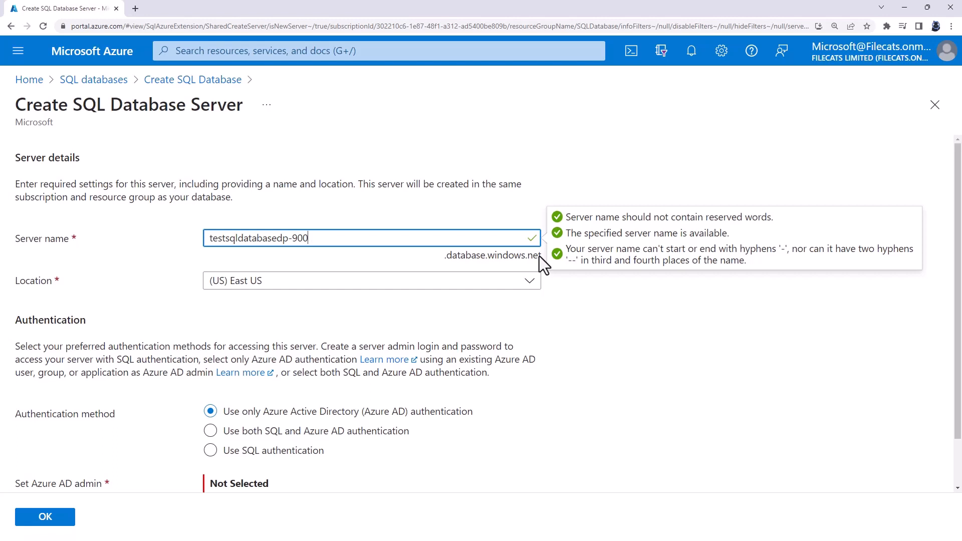
Step: Set the new server's location to (Europe) UK South
click(524, 284)
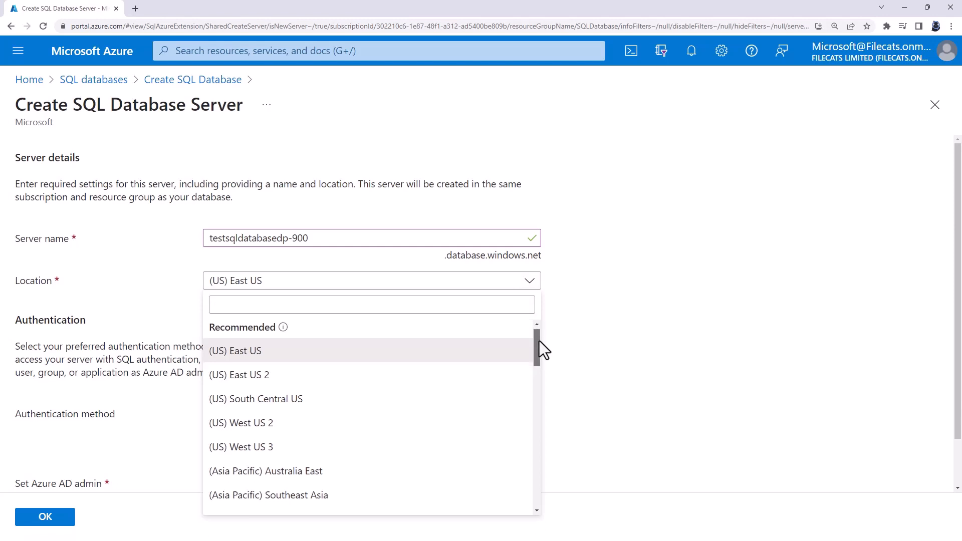
drag(539, 341, 534, 367)
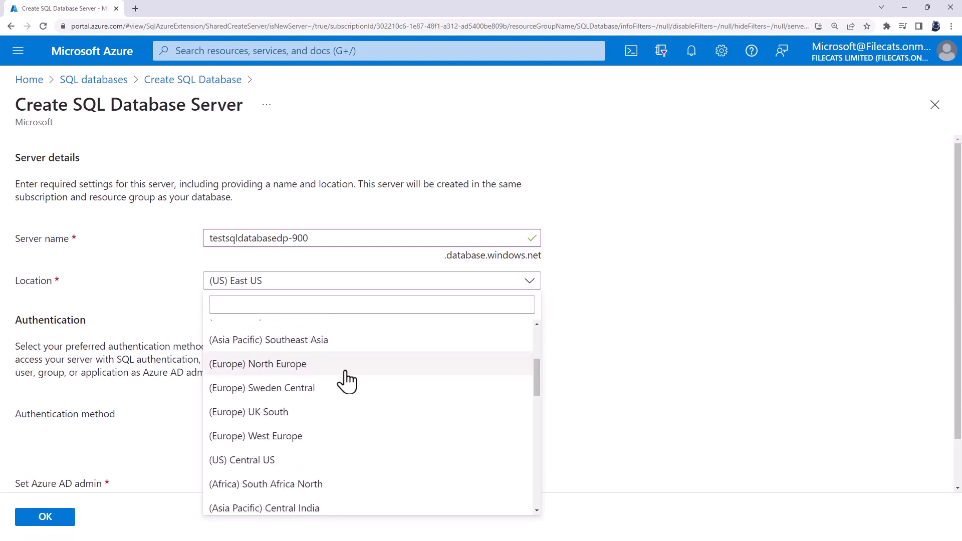
click(306, 418)
Step: Browse the Azure Active Directory candidates for the server's Azure AD admin and close the list without choosing one
scroll(308, 415, down, 1)
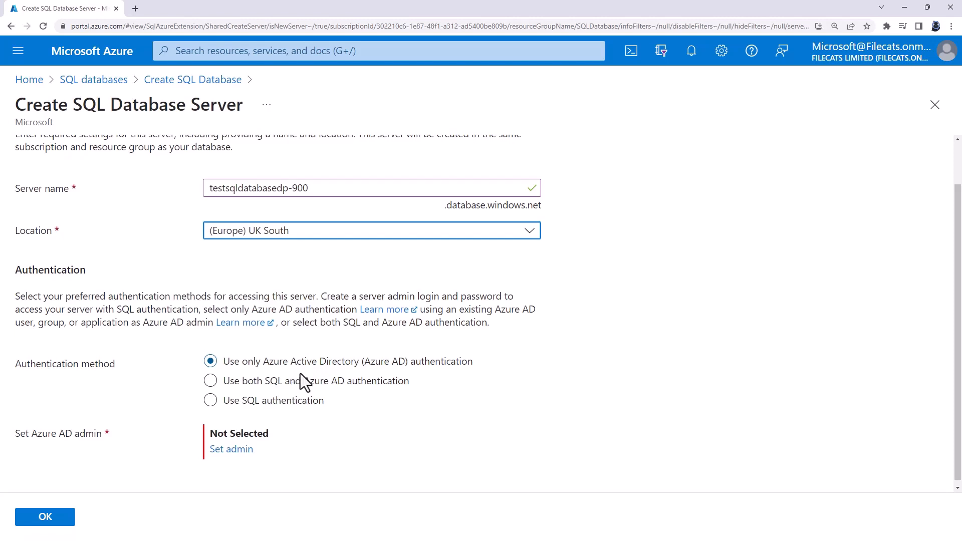
click(231, 450)
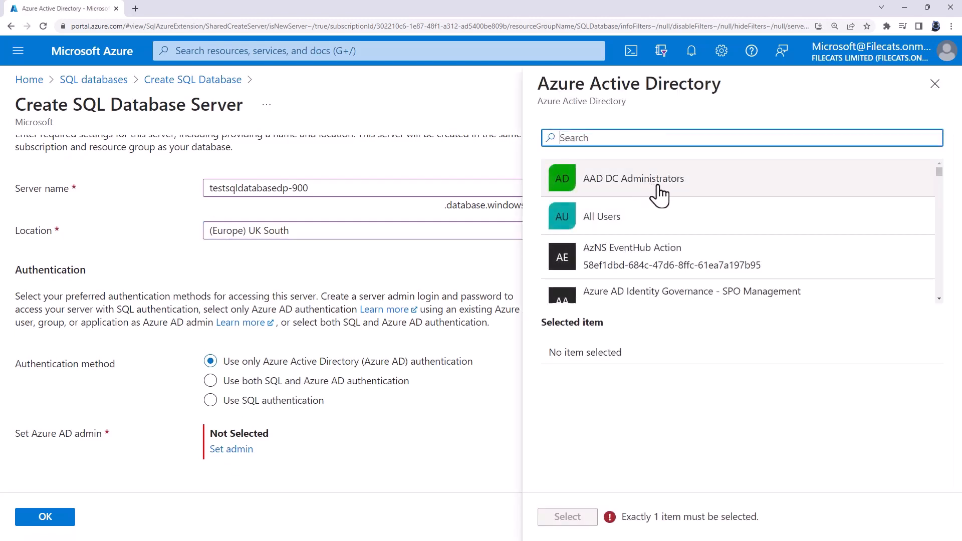
drag(938, 171, 937, 278)
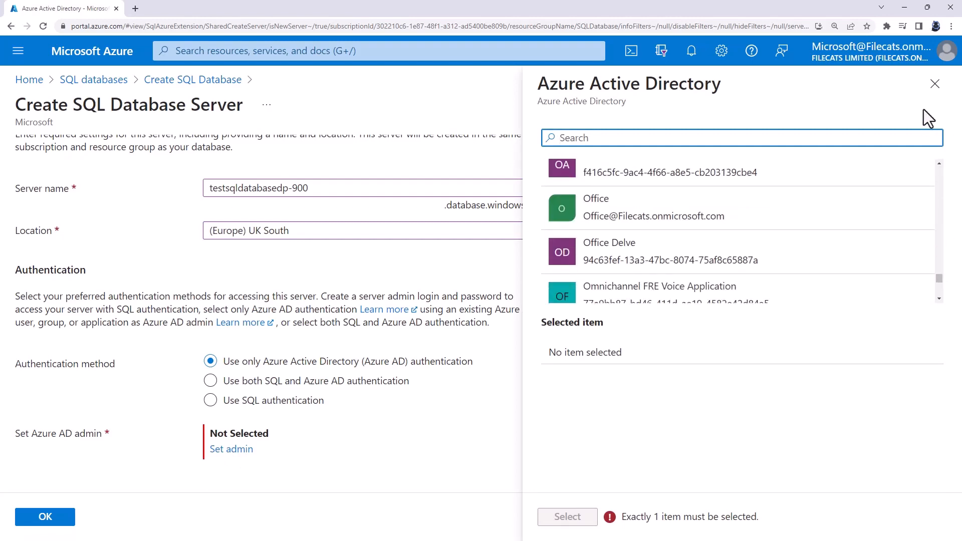
click(934, 85)
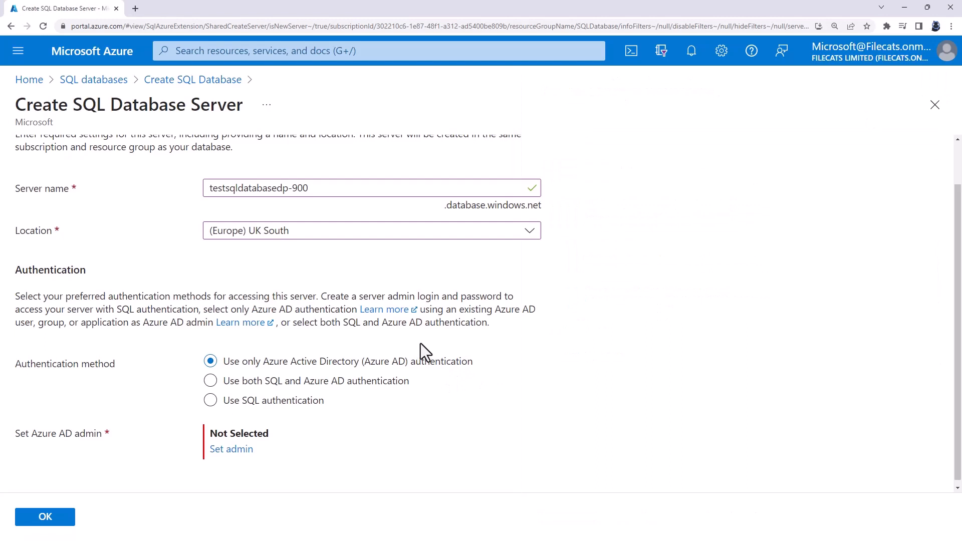
Step: Switch the server to SQL authentication, try "sa" as the server admin login, and replace it with dp900
click(244, 402)
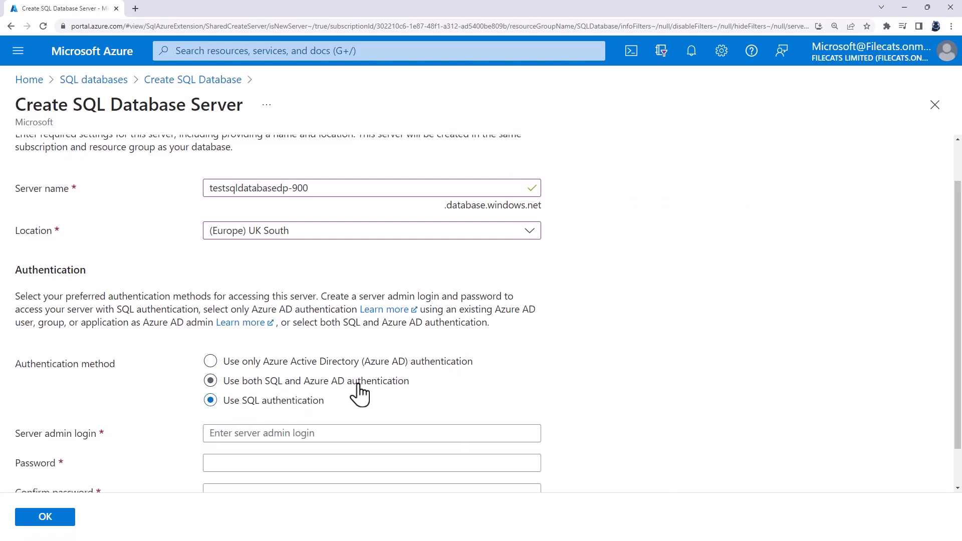
scroll(266, 384, down, 1)
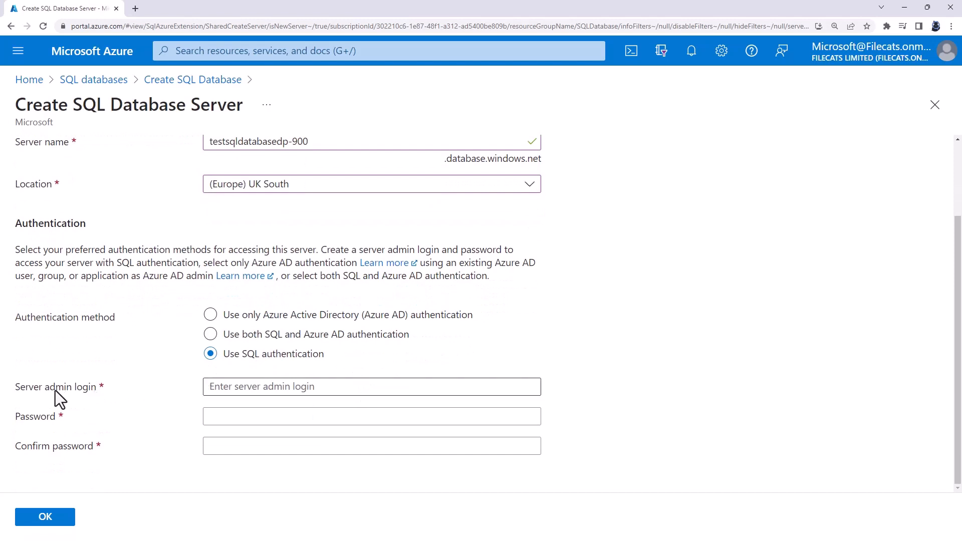
click(231, 389)
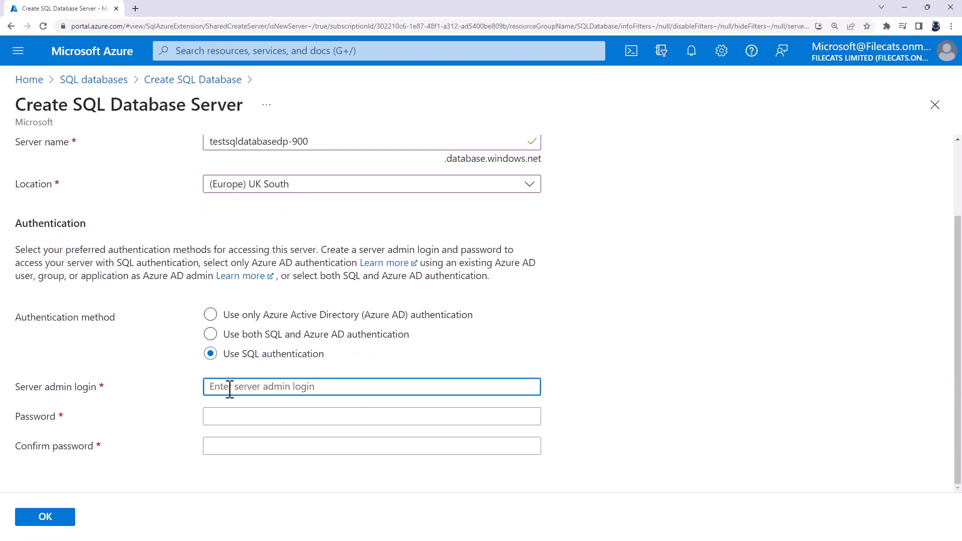
text(sa)
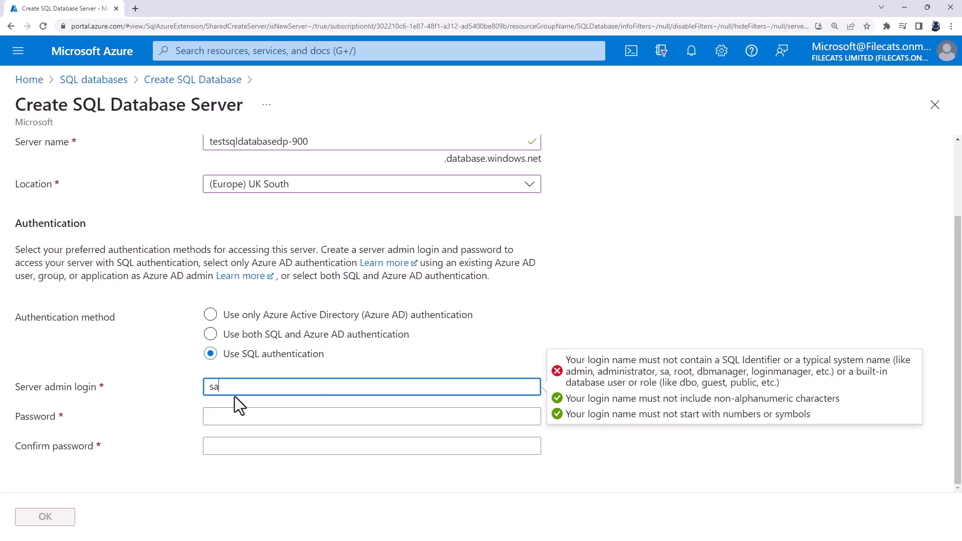
double_click(234, 379)
text(dp900)
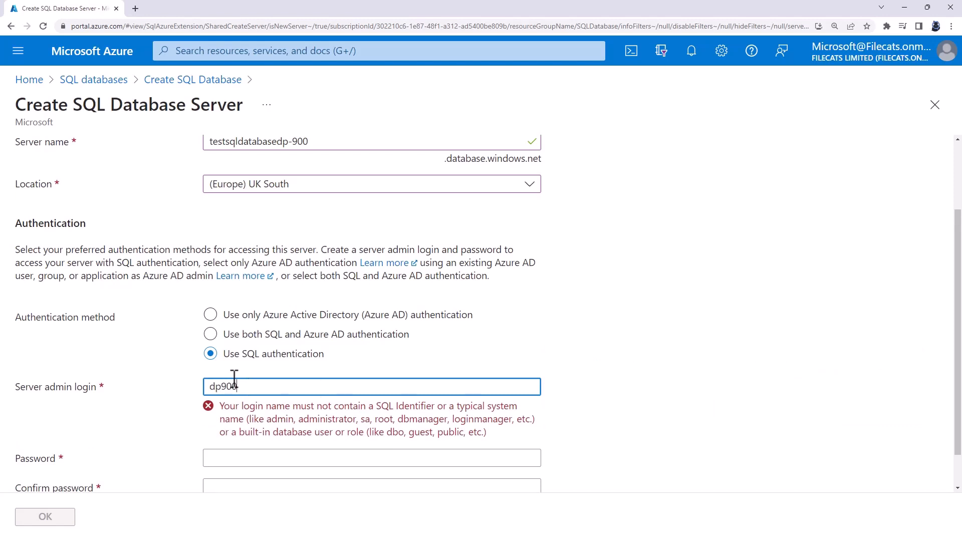
Step: Try a first password for the server admin login and check it against the password rules
click(225, 415)
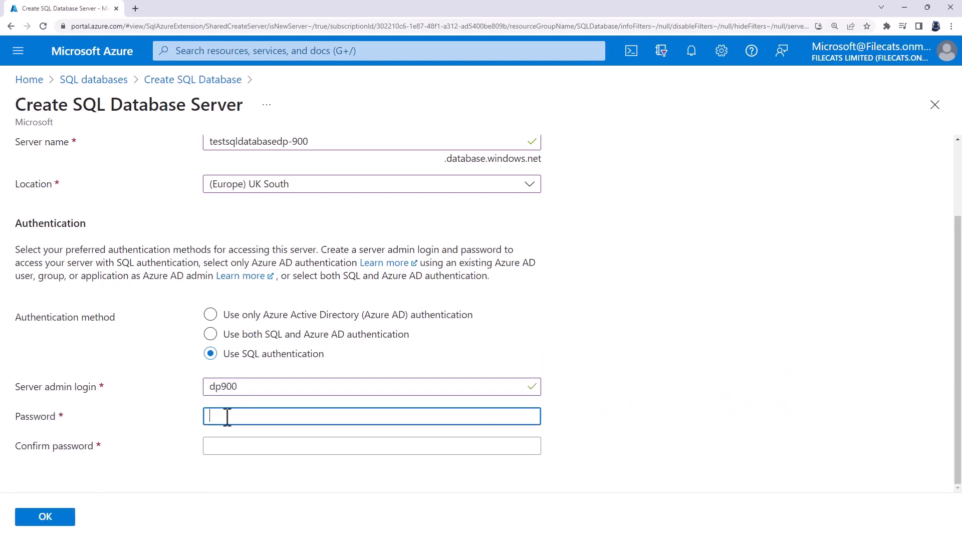
text(•••••••••••)
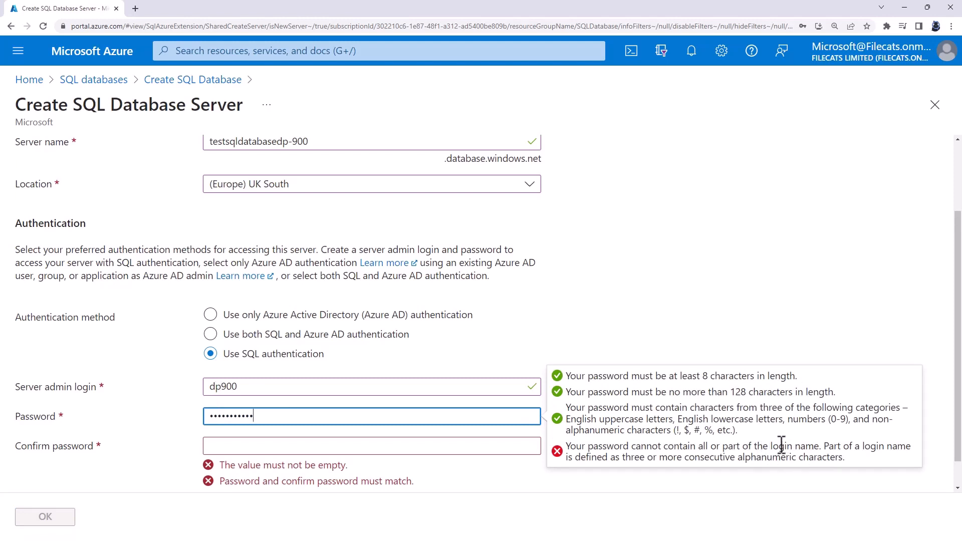
drag(681, 376, 757, 377)
drag(681, 392, 893, 402)
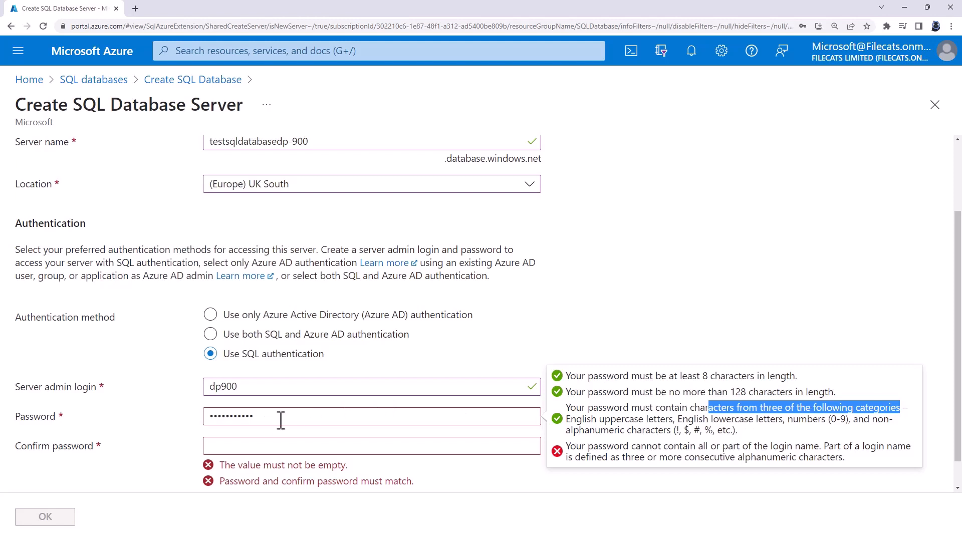
Step: Replace the server admin password with one that meets the rules, confirm it, and accept the new server settings
drag(265, 416, 256, 386)
text(**********)
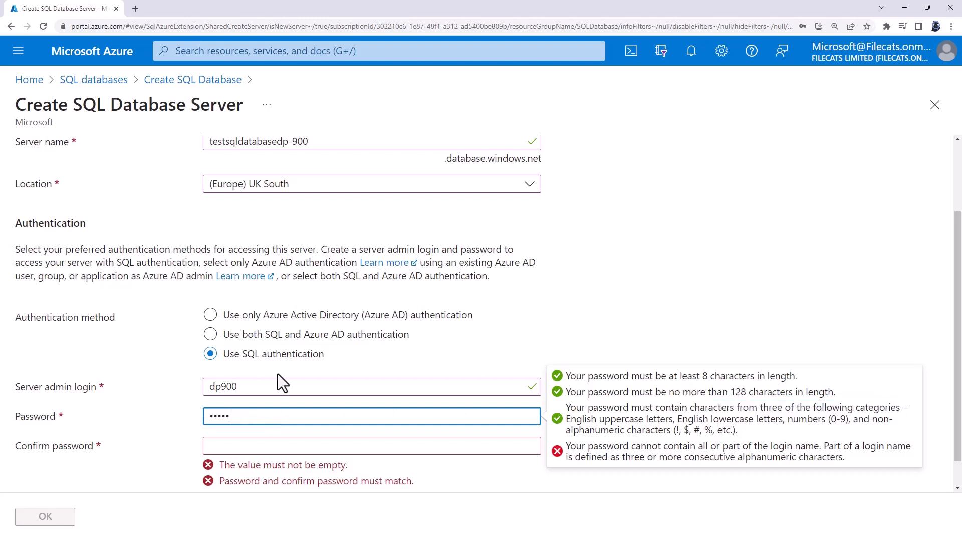
text(*)
click(265, 439)
text(**********)
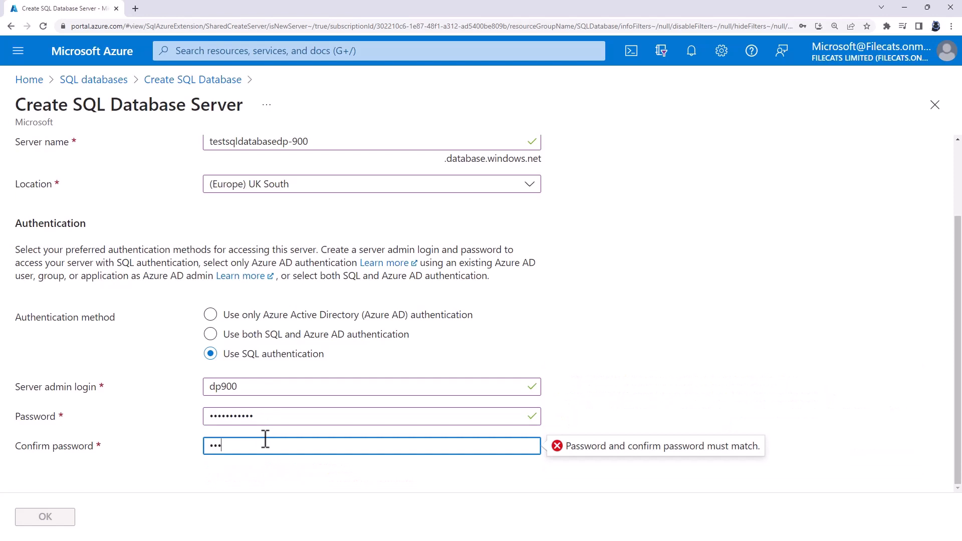
text(*)
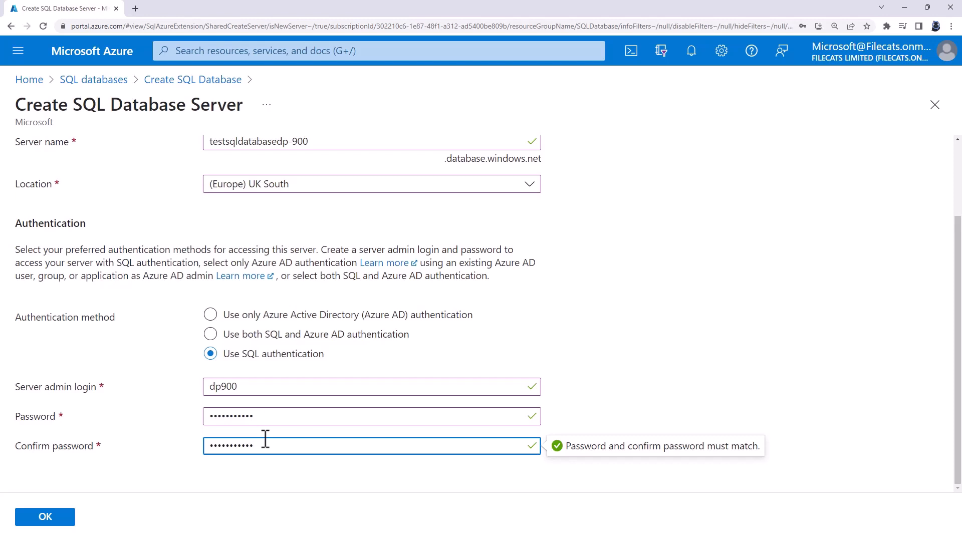
click(54, 519)
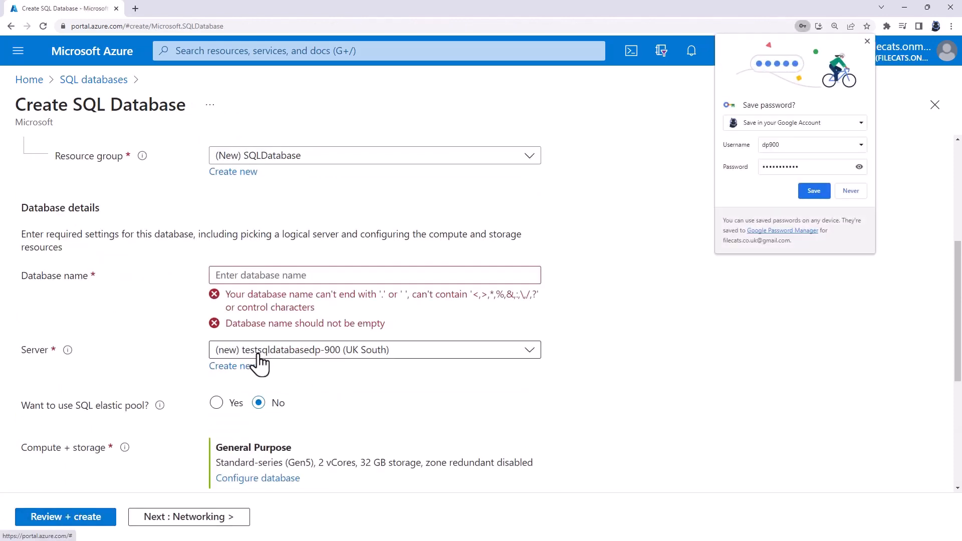
Step: Save the server admin login's password in the browser and name the new database dp900
scroll(256, 360, down, 5)
scroll(338, 389, up, 6)
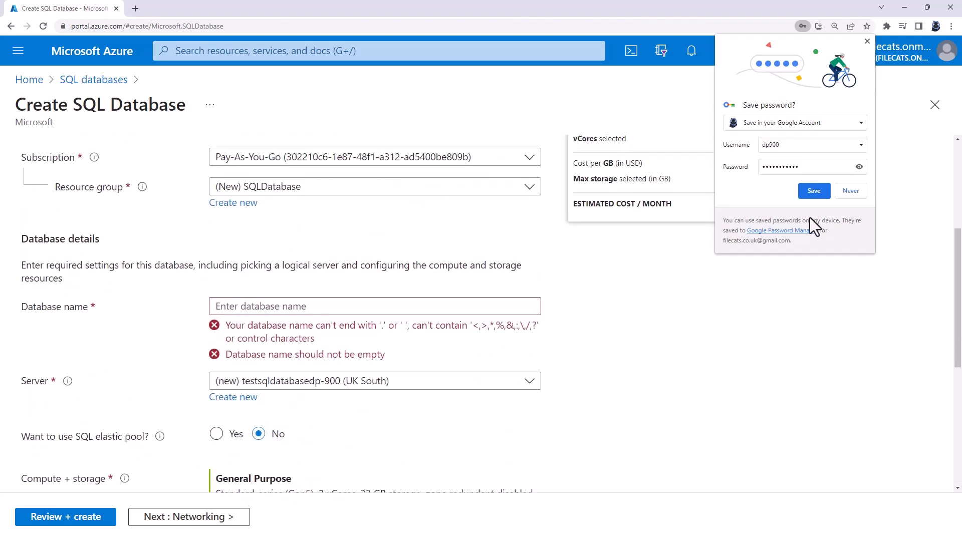
click(817, 192)
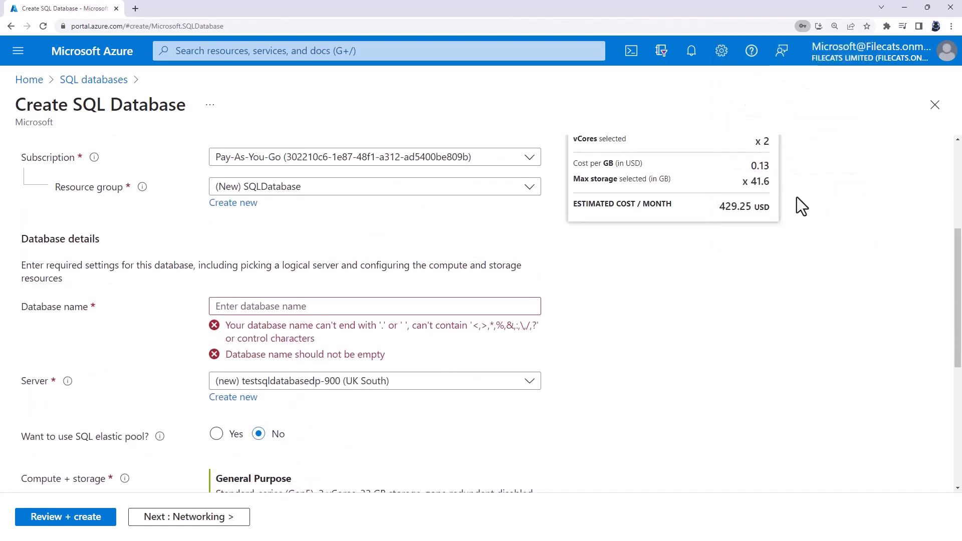
click(249, 306)
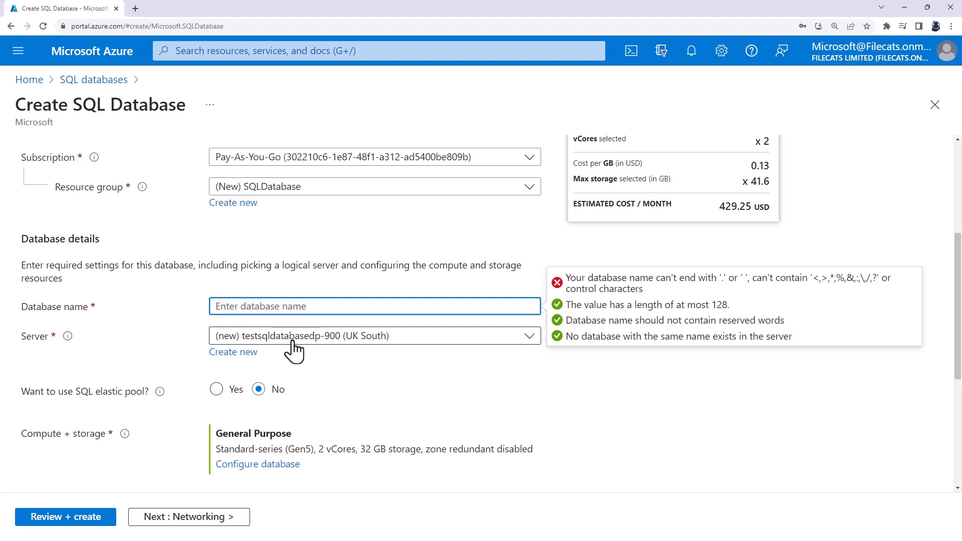
text(dp900)
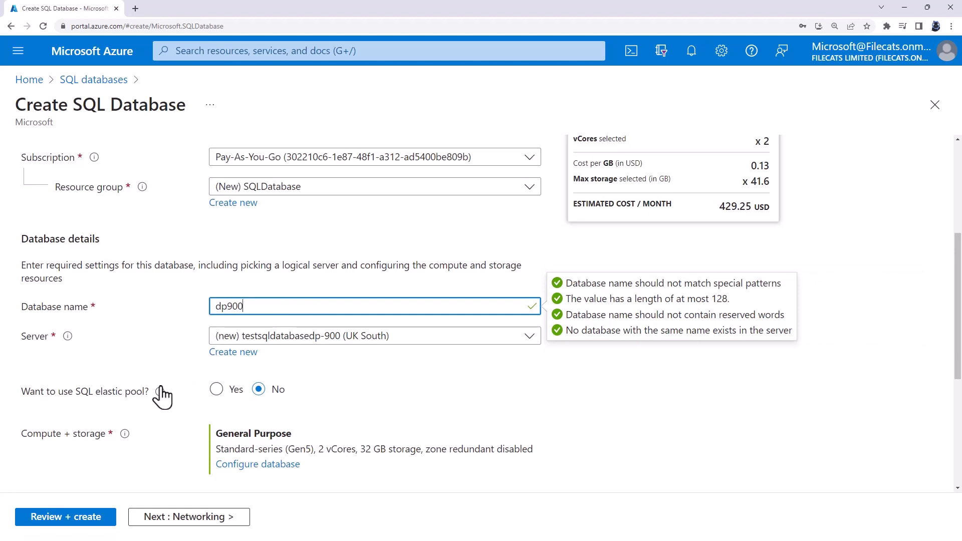
Step: Change the database's compute and storage configuration to the Standard (Budget friendly) service tier and apply it
mouse_move(161, 393)
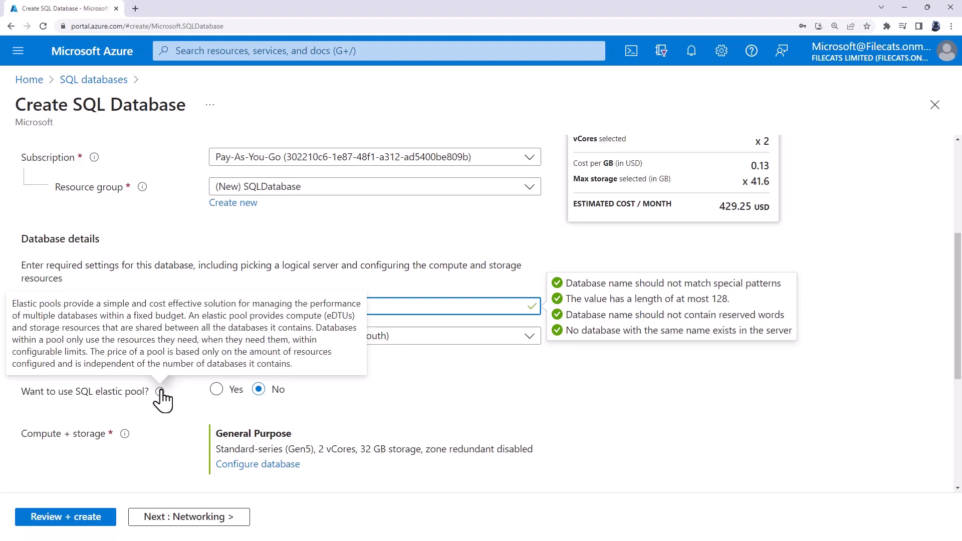
mouse_move(125, 435)
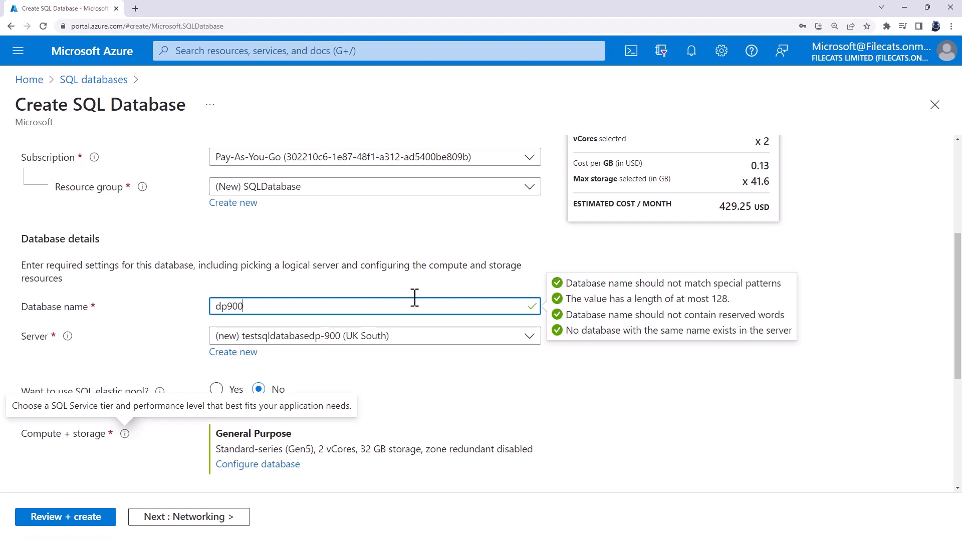
click(723, 206)
drag(723, 206, 757, 212)
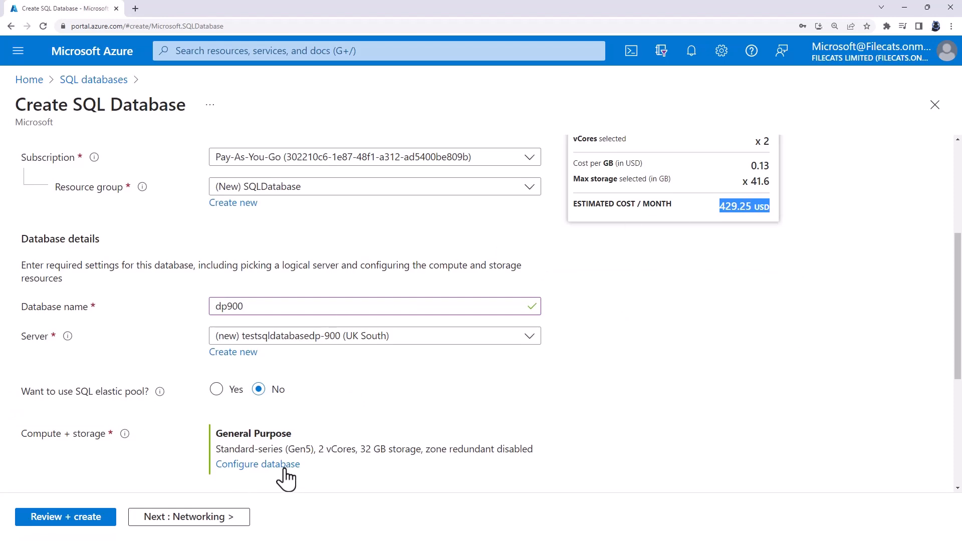
drag(294, 433, 215, 433)
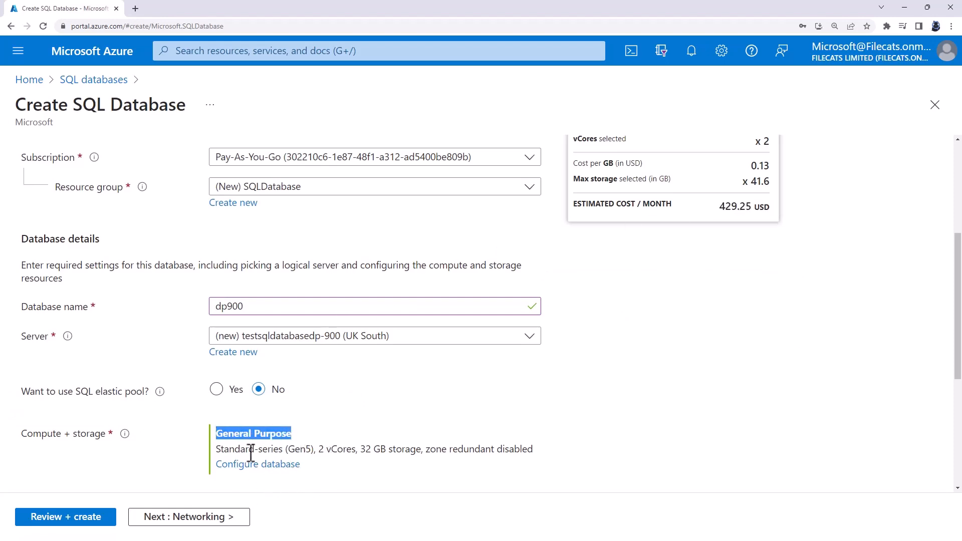
click(269, 465)
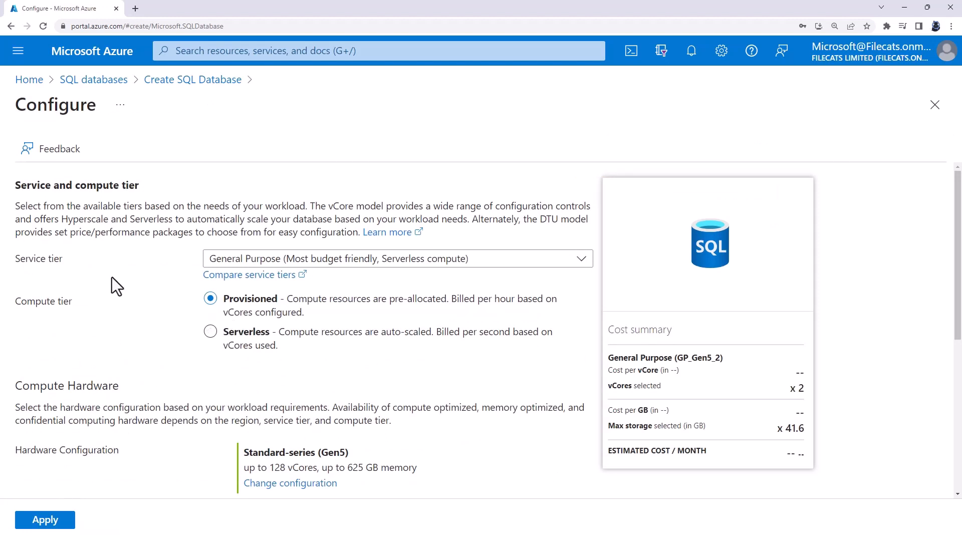
click(408, 258)
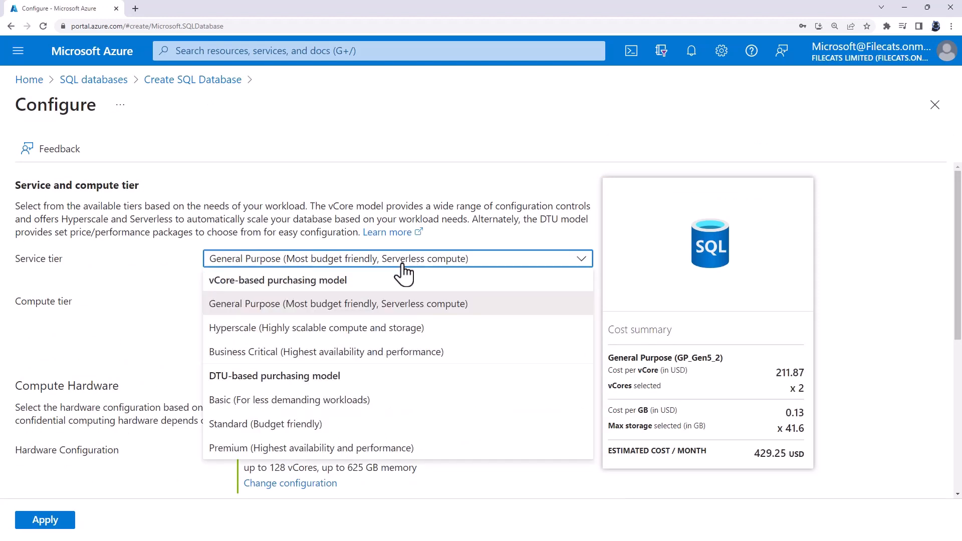
click(308, 427)
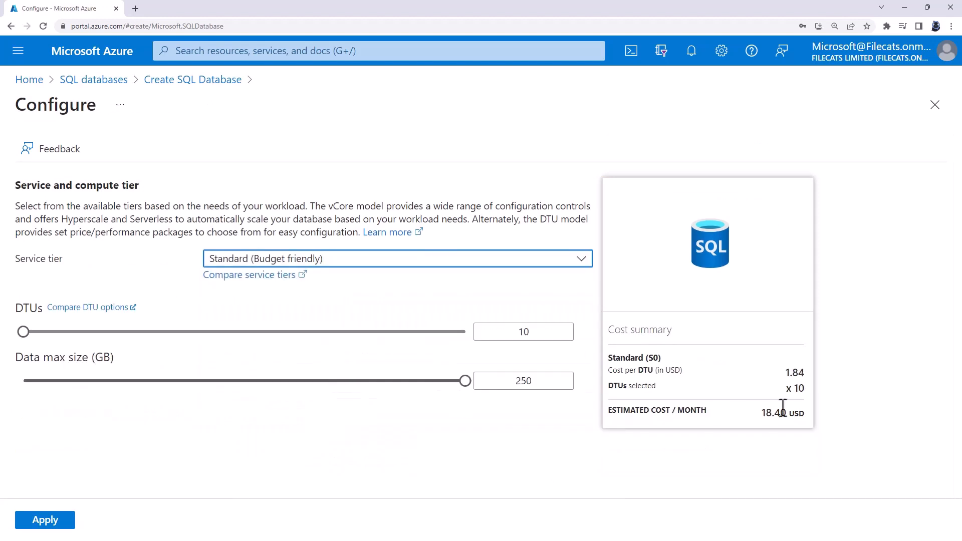
drag(760, 413, 812, 414)
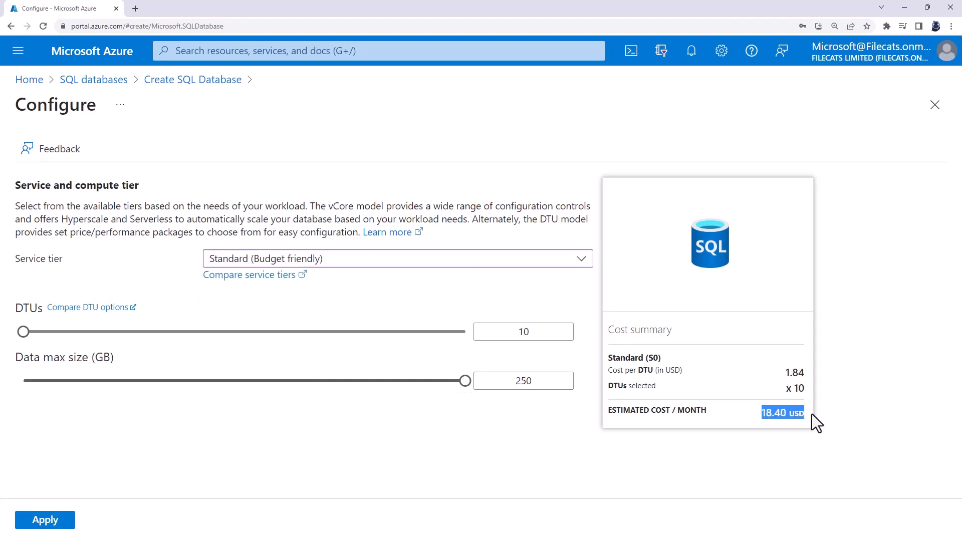
click(46, 520)
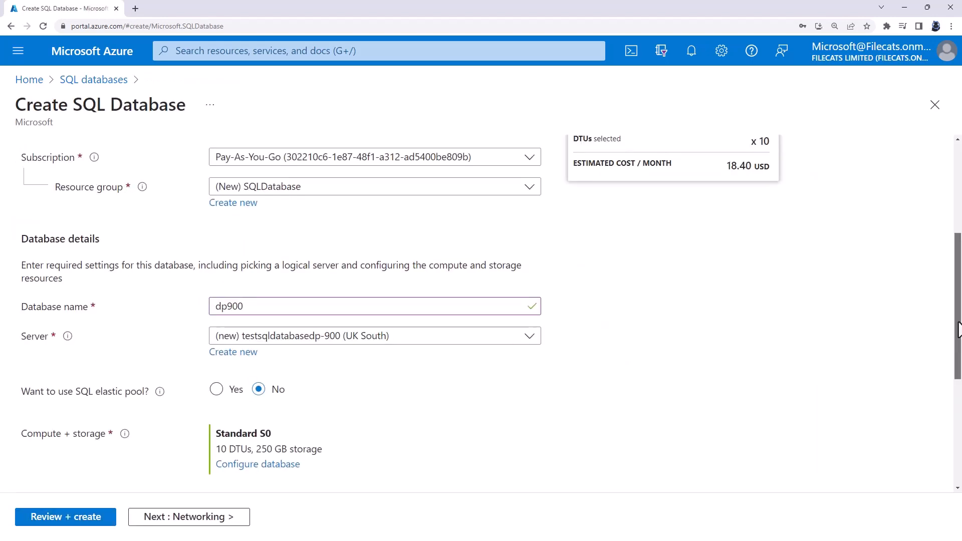
Step: Review the database's backup storage redundancy, network connectivity and security options
drag(957, 328, 926, 437)
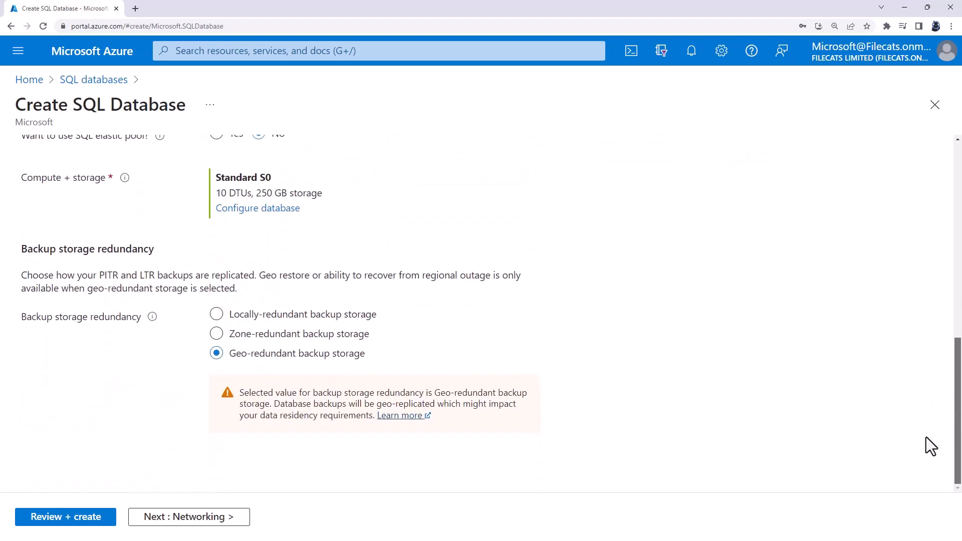
scroll(925, 436, up, 10)
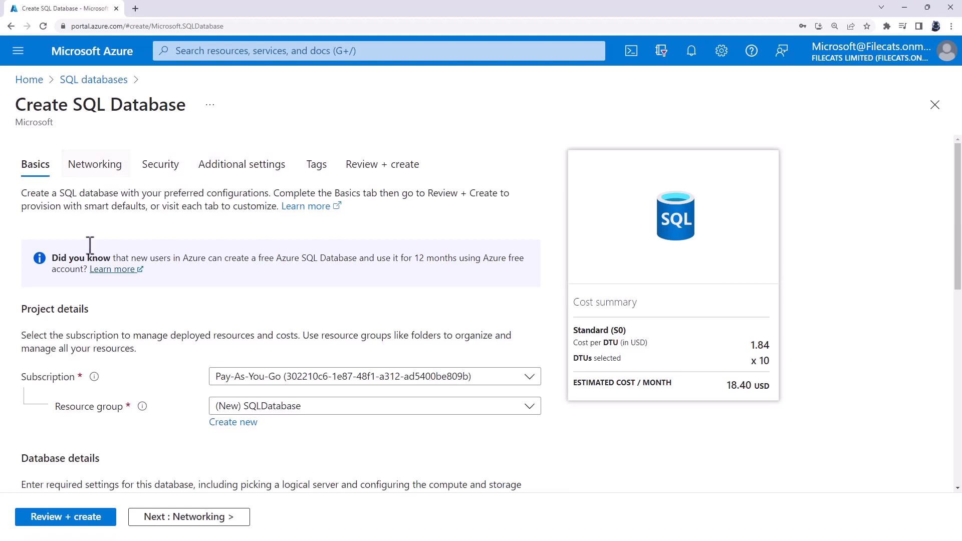
click(180, 521)
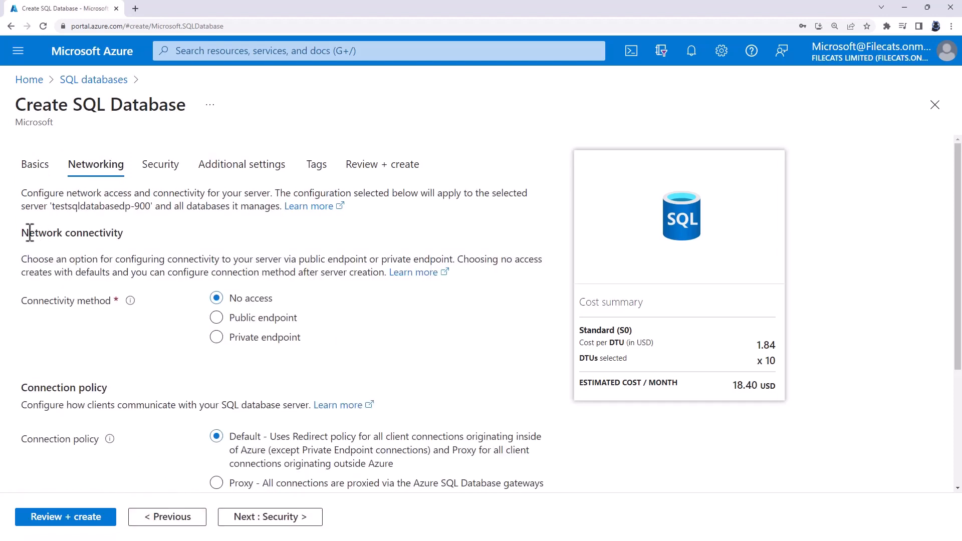
drag(28, 233, 120, 236)
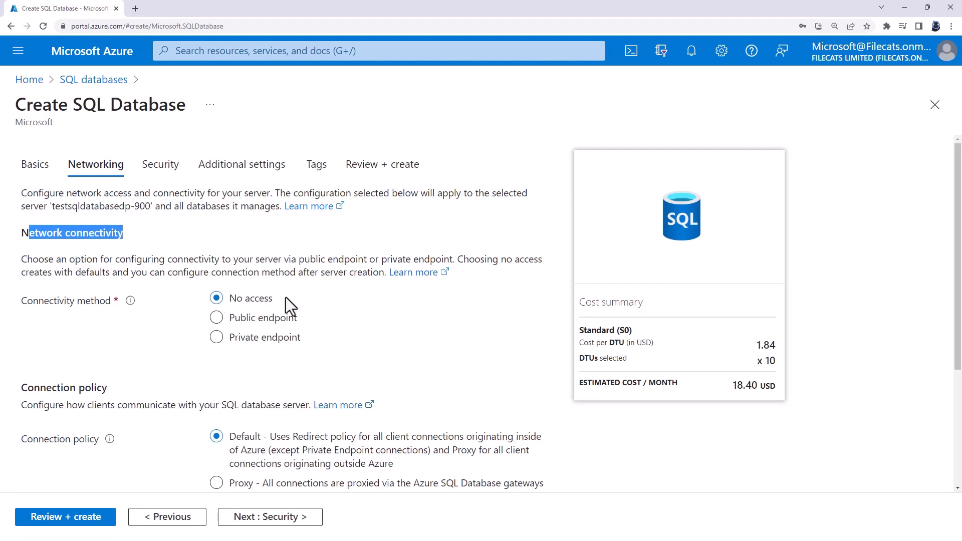
drag(75, 273, 110, 273)
click(168, 172)
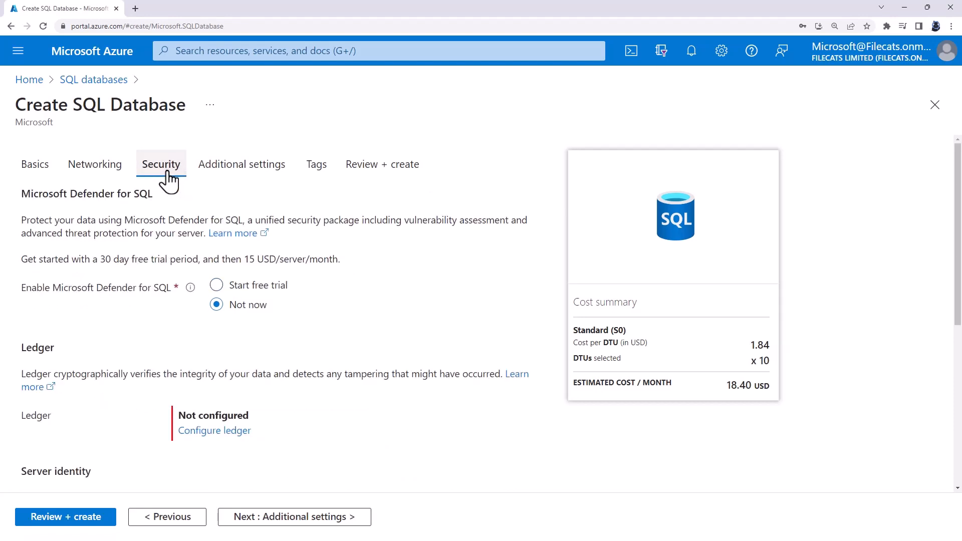
Step: Populate the new database with the AdventureWorksLT sample data and accept the compute and storage adjustment
click(221, 171)
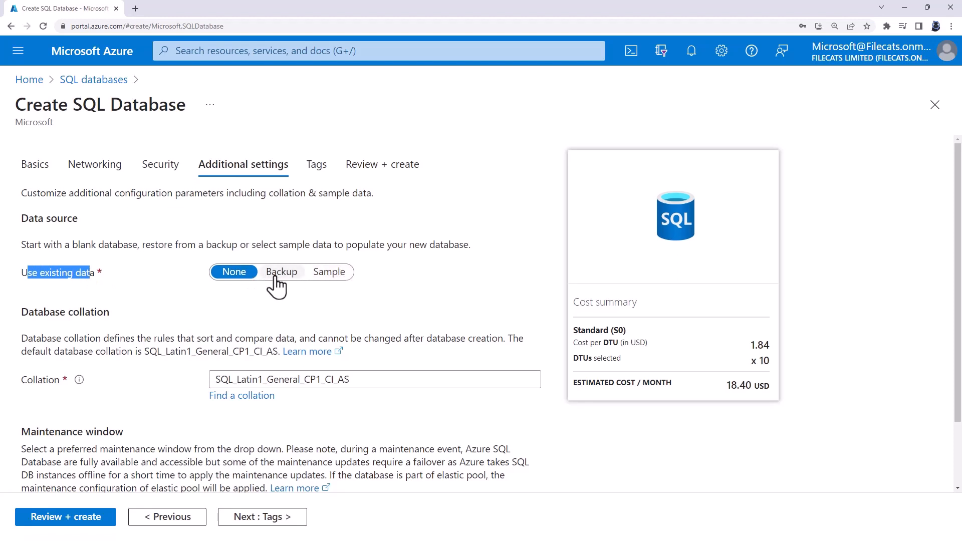
click(342, 277)
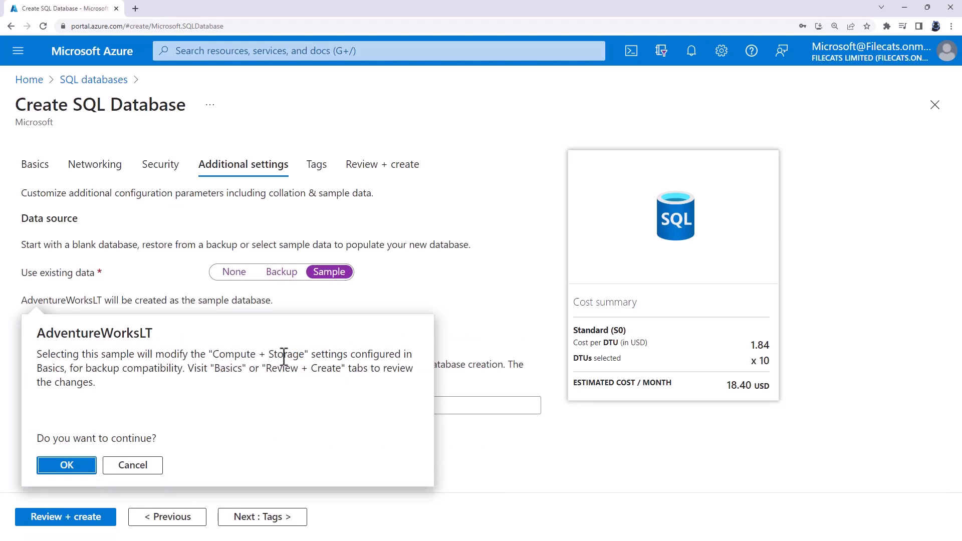
click(63, 471)
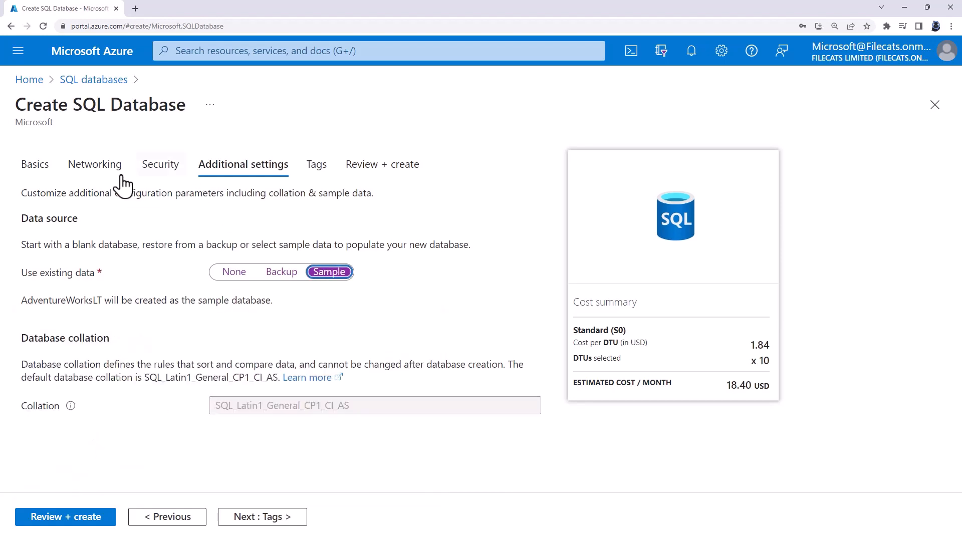
Step: Recheck the database's compute and storage tier and estimated monthly cost, and view the tag settings
click(43, 168)
scroll(153, 416, down, 5)
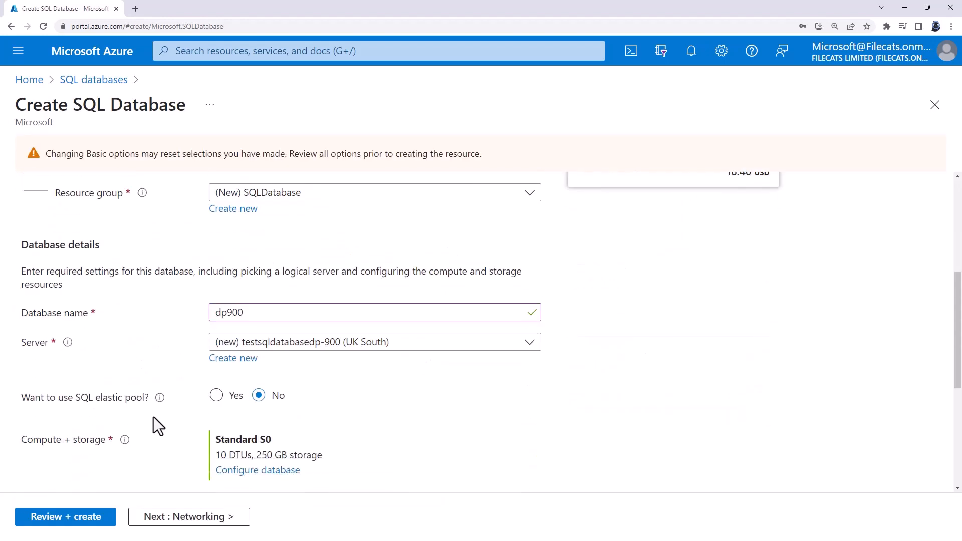
drag(220, 440, 275, 441)
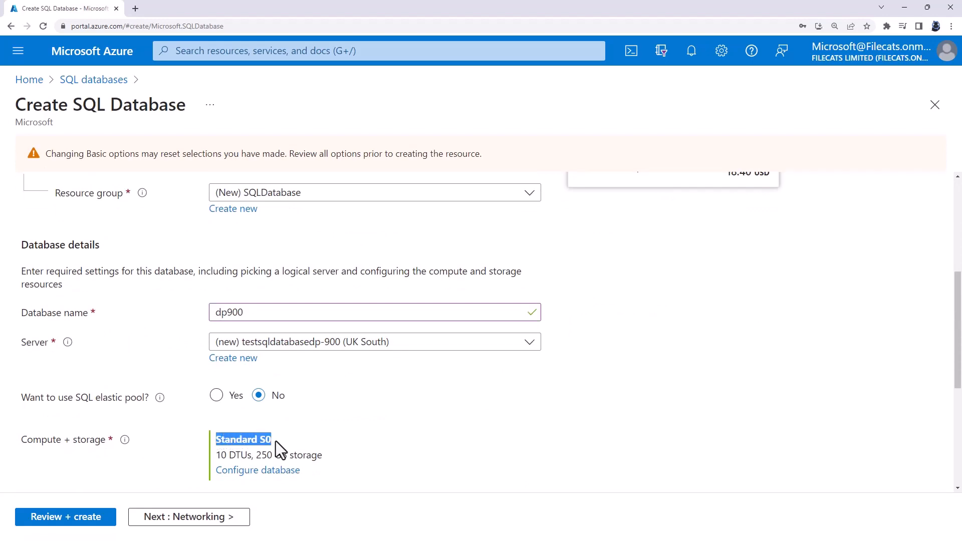
scroll(479, 435, up, 1)
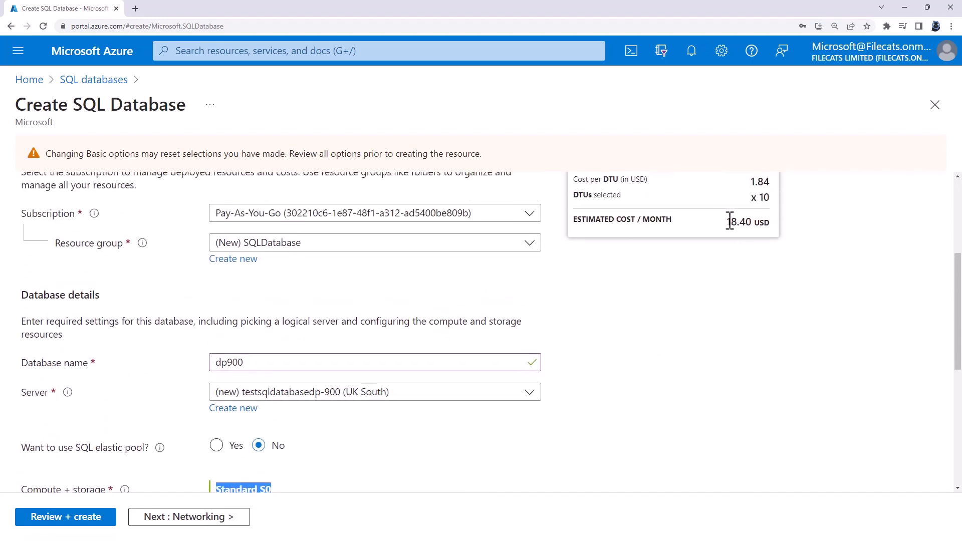
drag(729, 221, 773, 224)
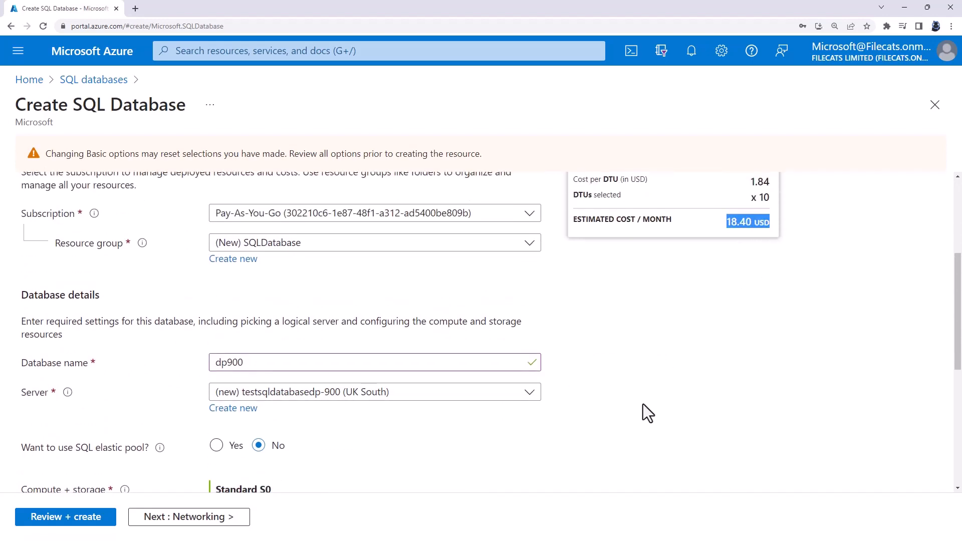
scroll(643, 405, up, 4)
click(253, 208)
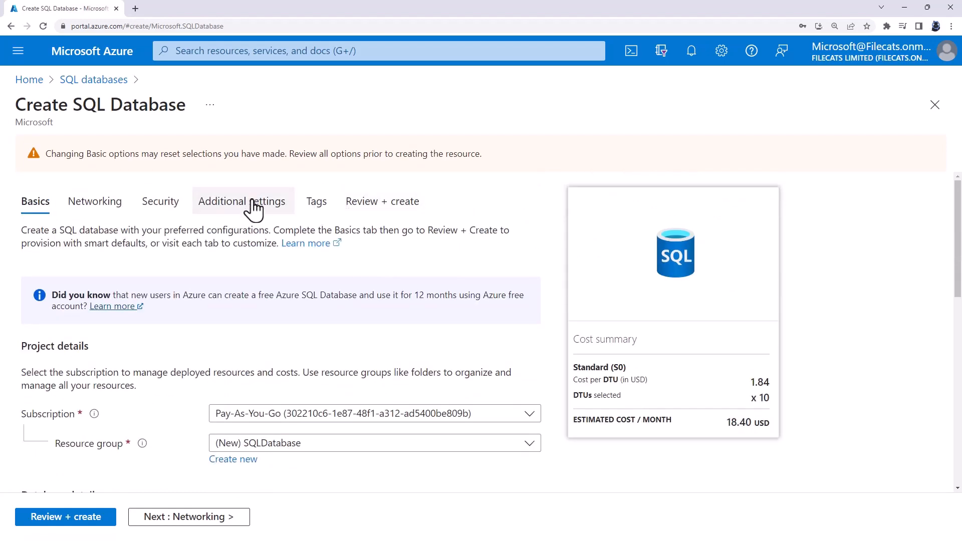
click(253, 207)
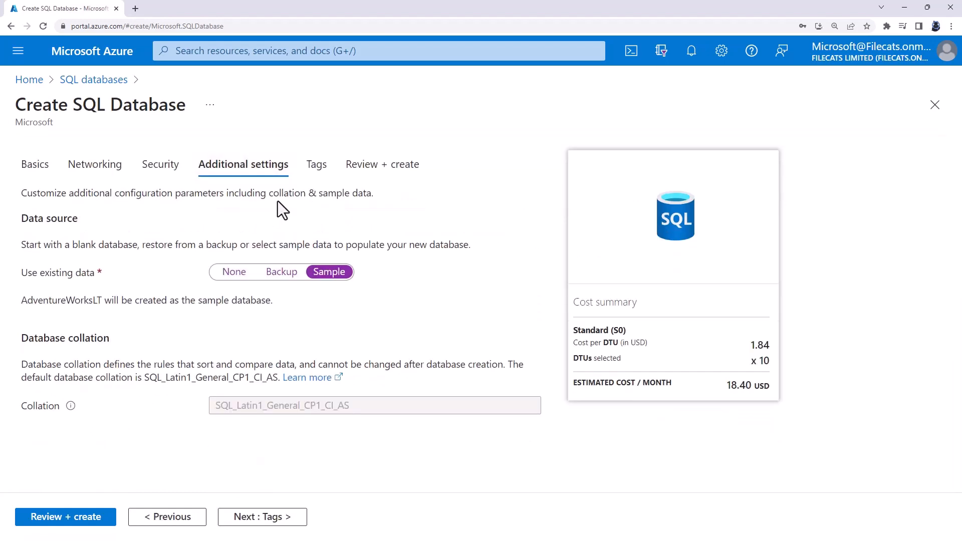
click(317, 168)
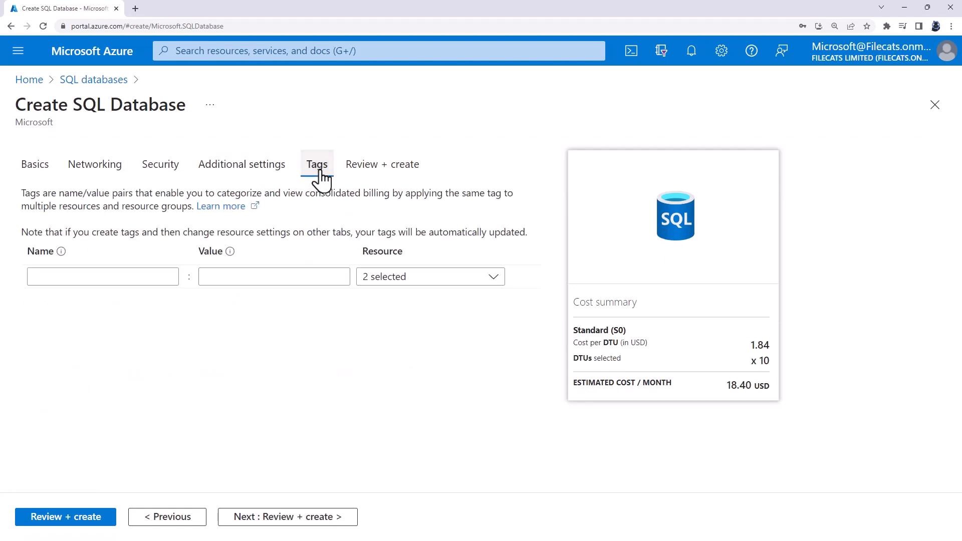
Step: Review the SQL database's full configuration summary and create the database
click(378, 173)
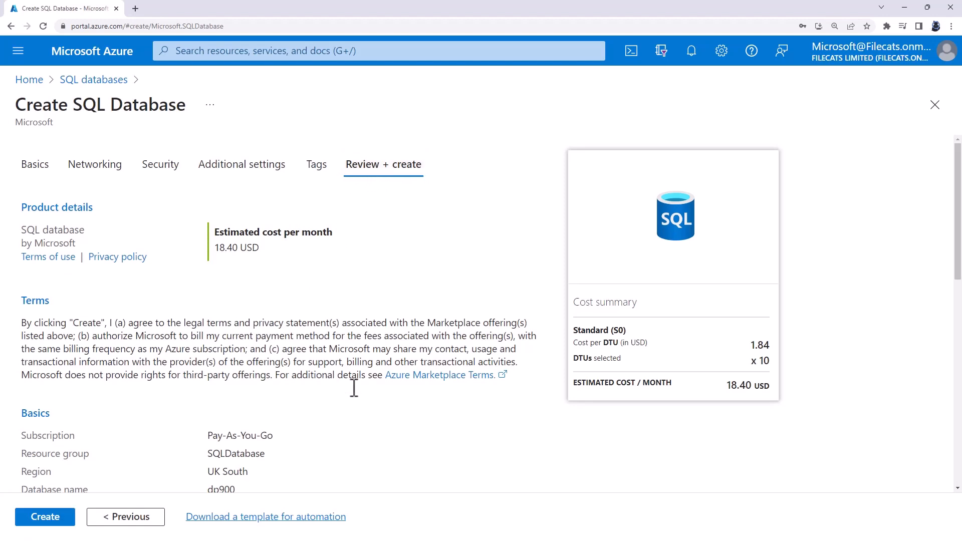
scroll(361, 376, down, 3)
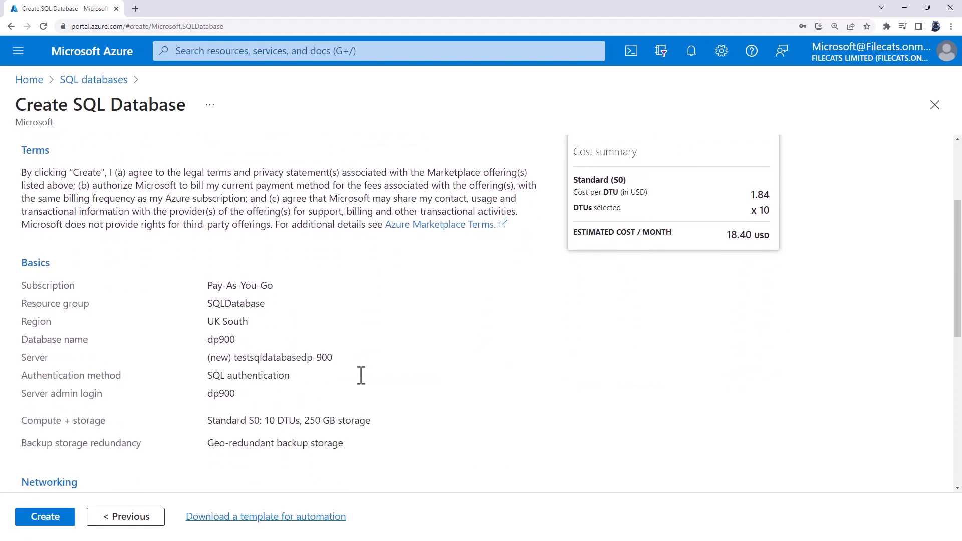
scroll(358, 376, down, 8)
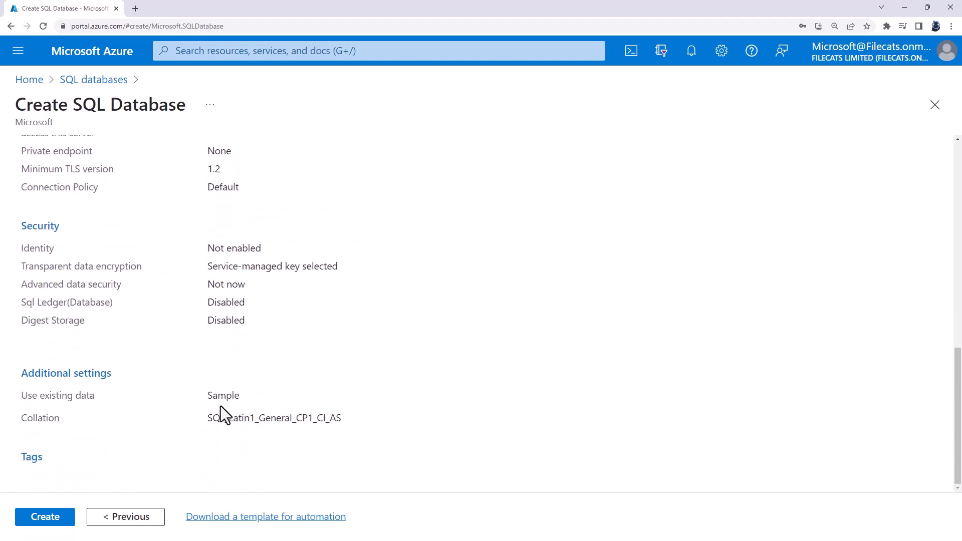
click(37, 523)
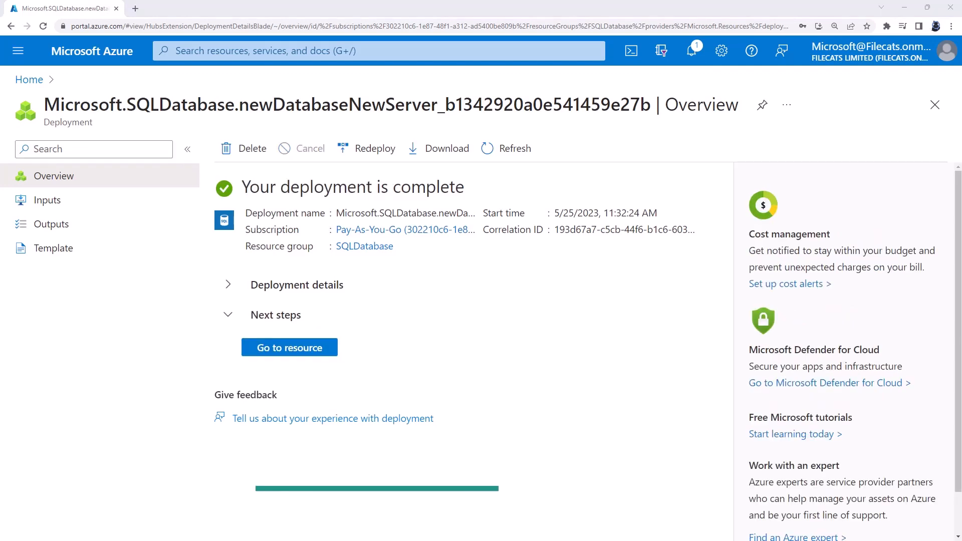
Step: Open the deployed database's server firewall settings and set public network access to Selected networks
drag(293, 197, 465, 193)
click(303, 351)
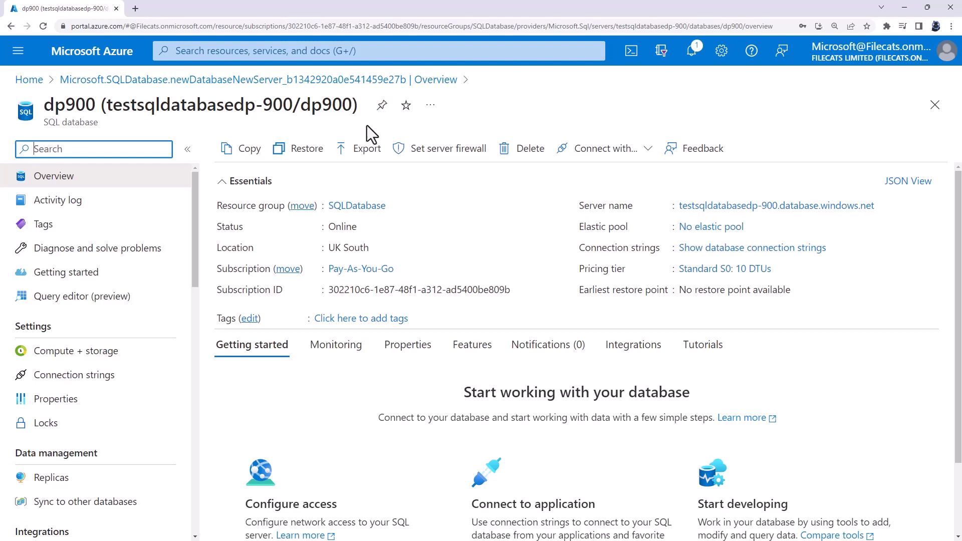
click(434, 152)
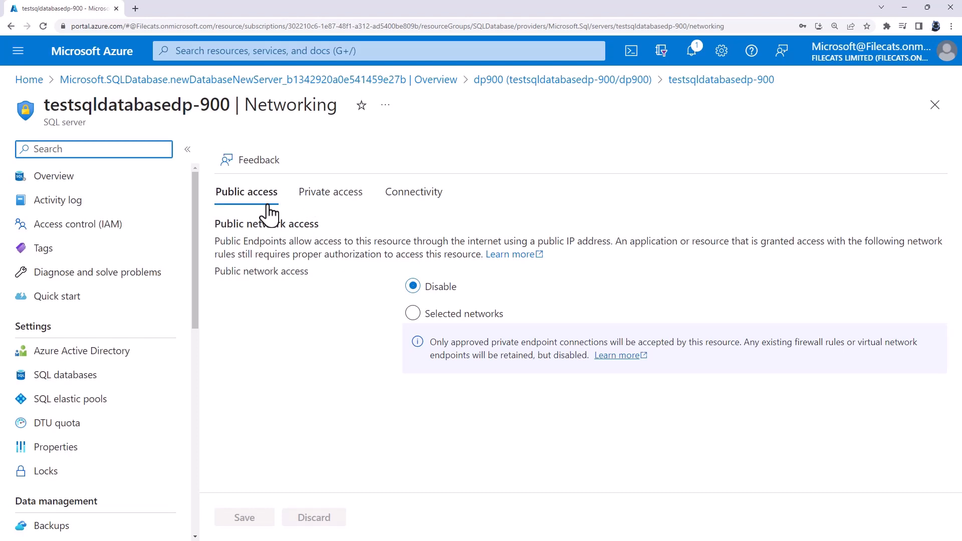
click(413, 314)
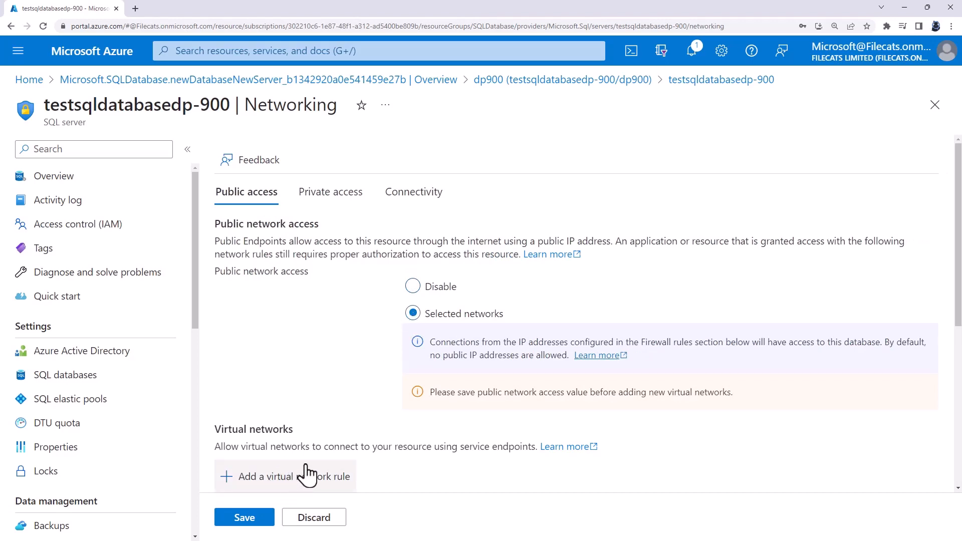
Step: Add a firewall rule for the client IPv4 address, remove the duplicate rule, and save the networking settings
scroll(316, 401, down, 4)
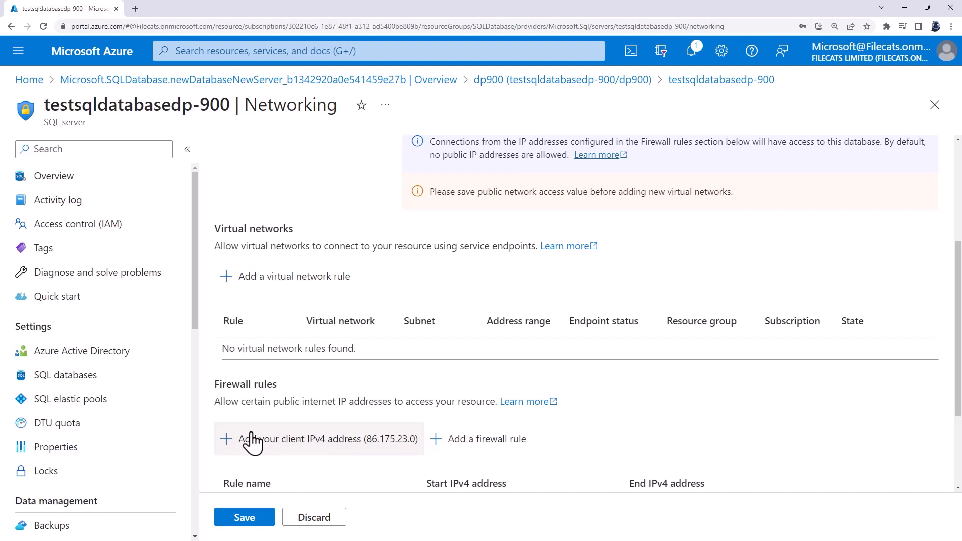
click(226, 441)
scroll(249, 444, down, 3)
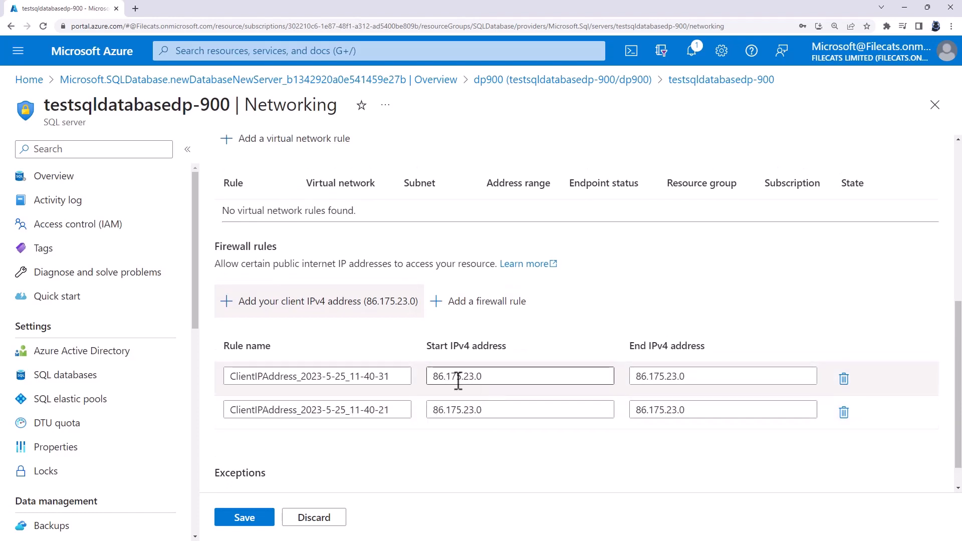
click(842, 415)
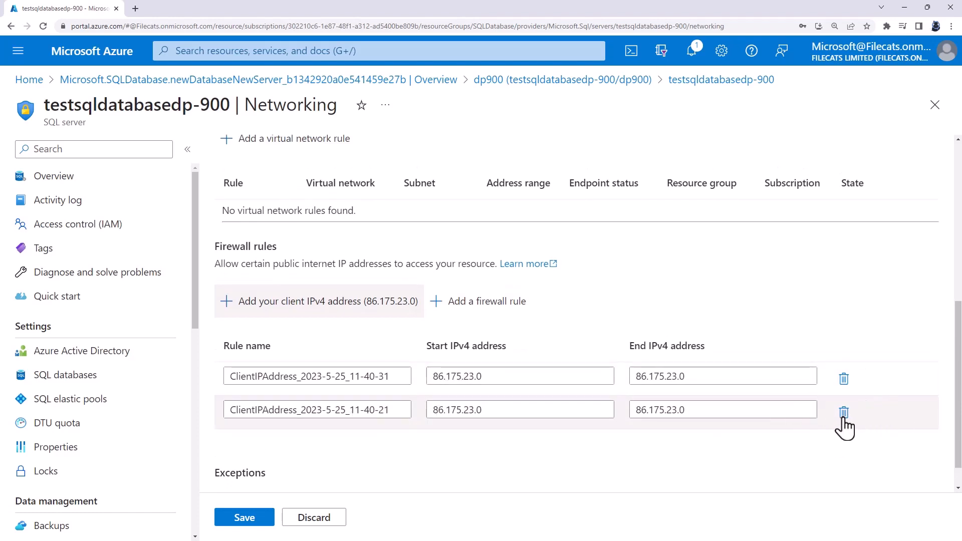
click(843, 415)
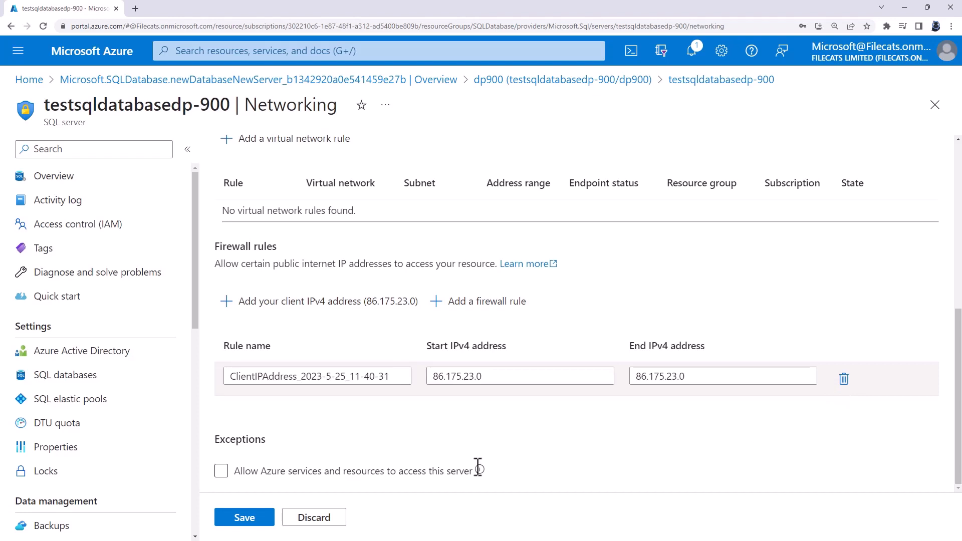
click(243, 518)
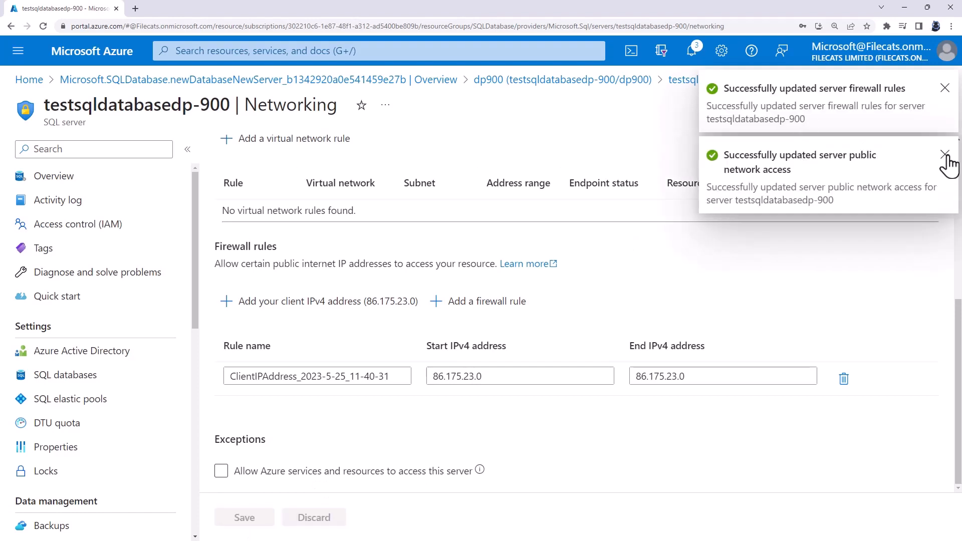
click(944, 154)
click(945, 88)
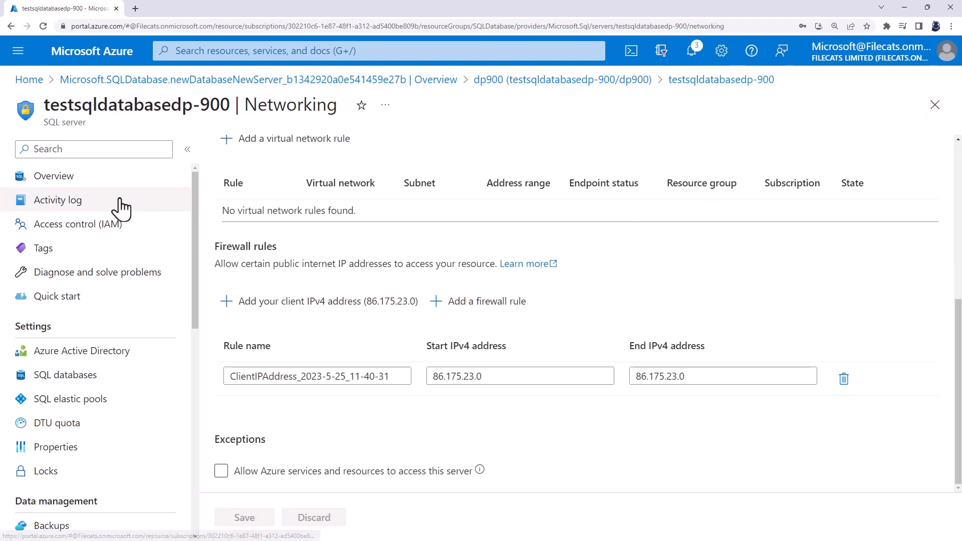
Step: View the SQL server's overview and open the dp900 database from the server's list of SQL databases
click(107, 184)
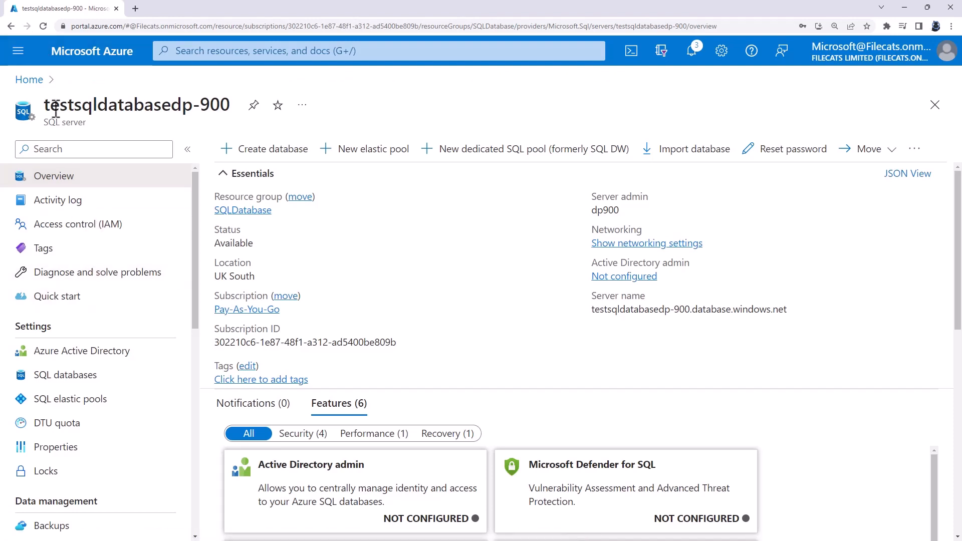
drag(44, 125, 90, 132)
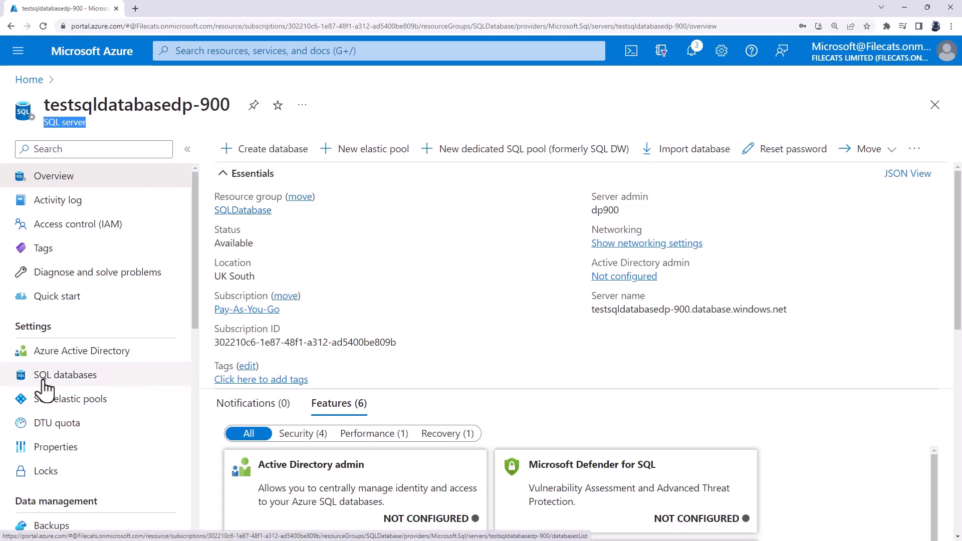
click(107, 376)
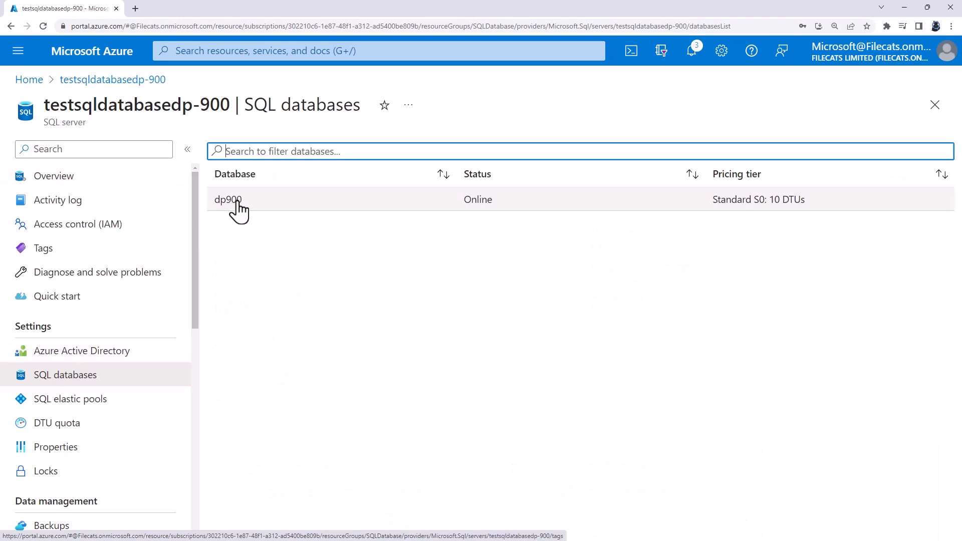
click(231, 201)
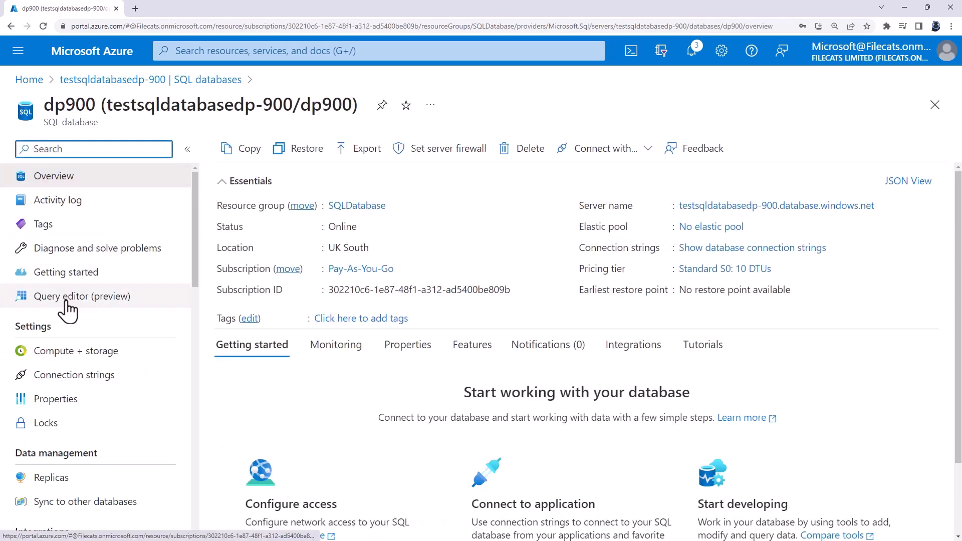
drag(43, 122, 94, 130)
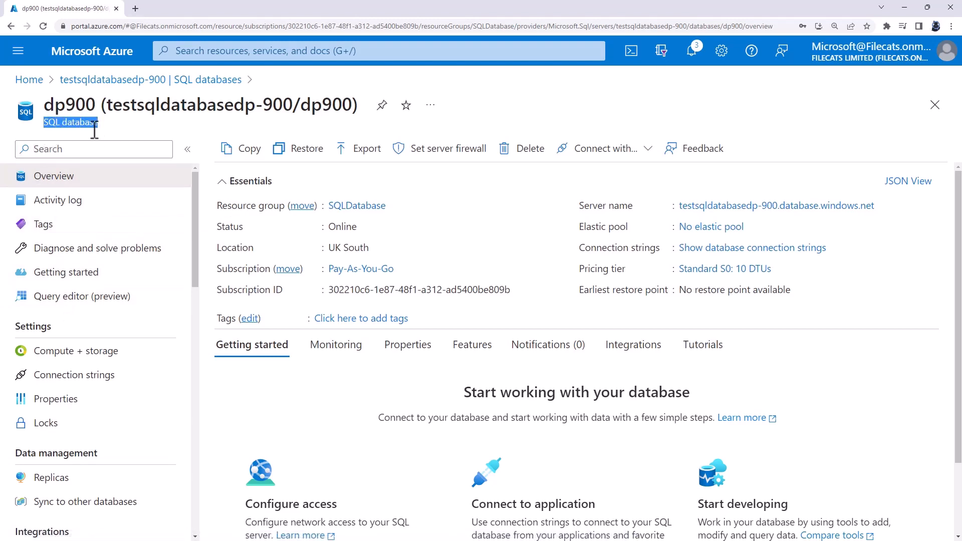
Step: Sign in to the database's Query editor through SQL server authentication with the dp900 login and the saved password
click(92, 301)
click(382, 375)
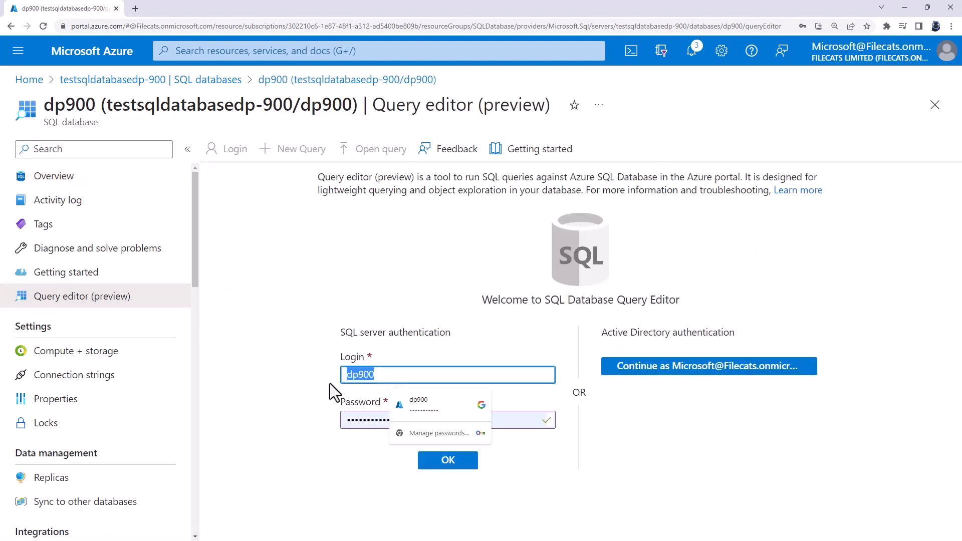
double_click(388, 419)
click(343, 458)
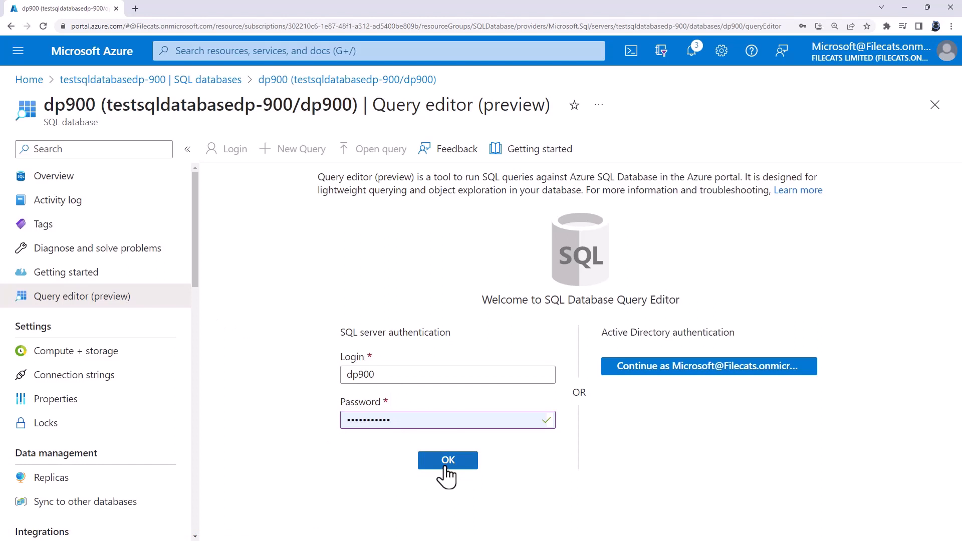
drag(342, 332, 454, 331)
click(455, 330)
click(456, 459)
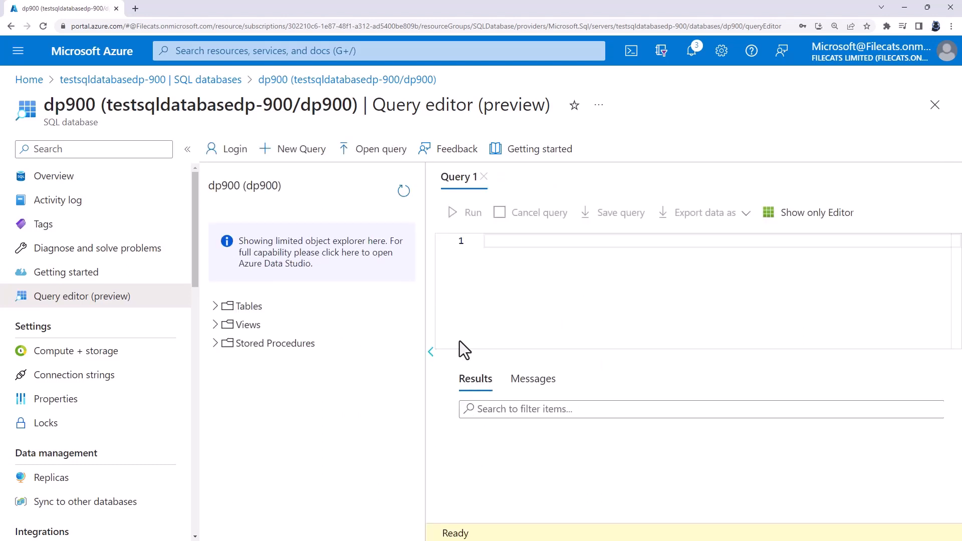
Step: Expand the database's tables, write the query SELECT * FROM [SalesLT].[Address], and run it
click(217, 306)
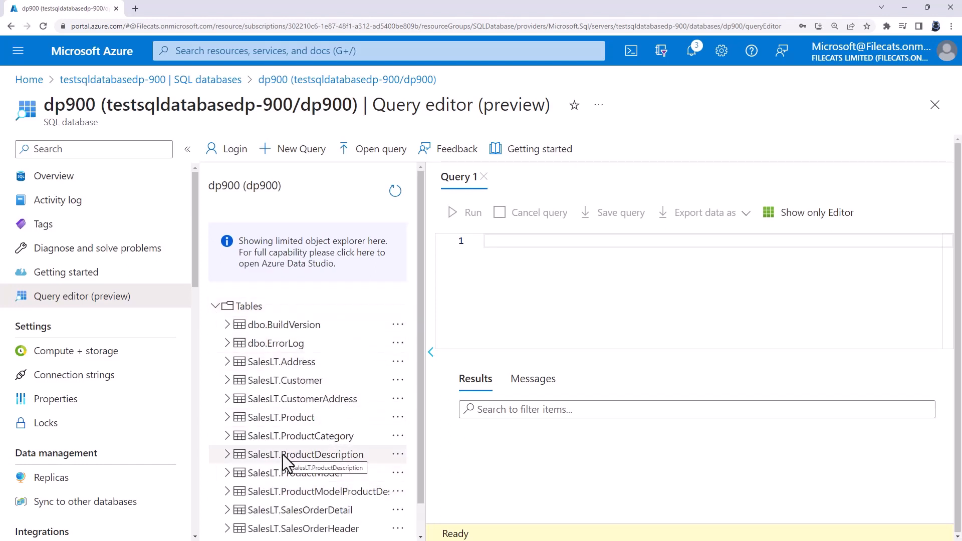
click(512, 250)
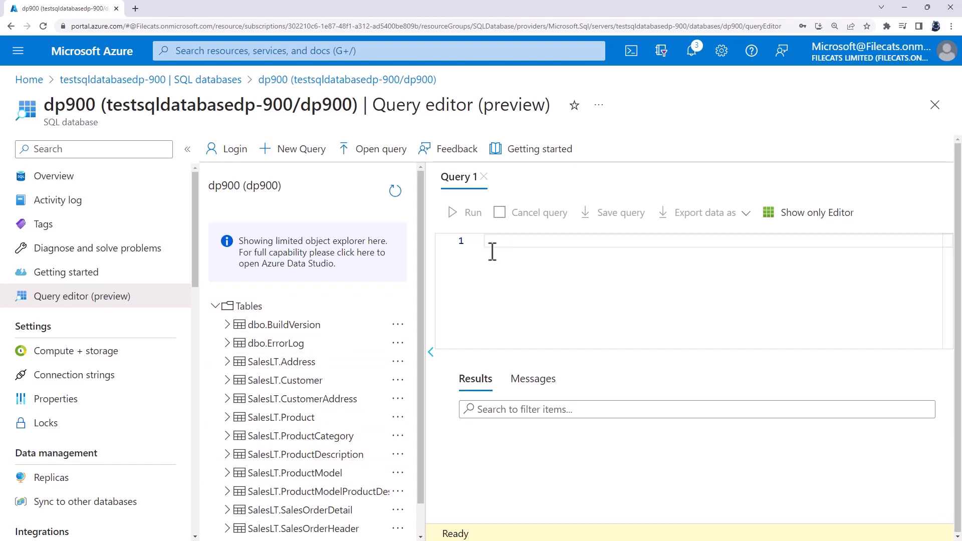
text(SELECT * FROM)
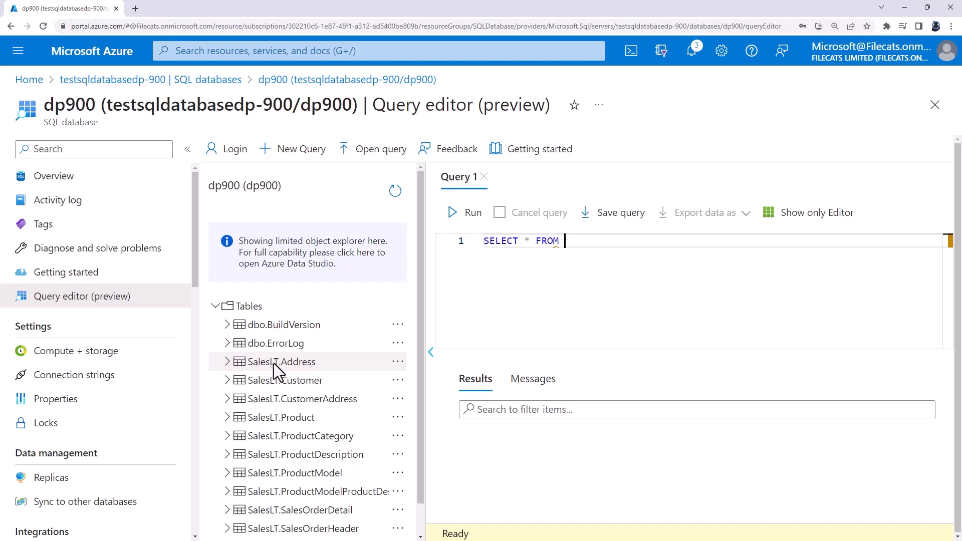
text(Sa)
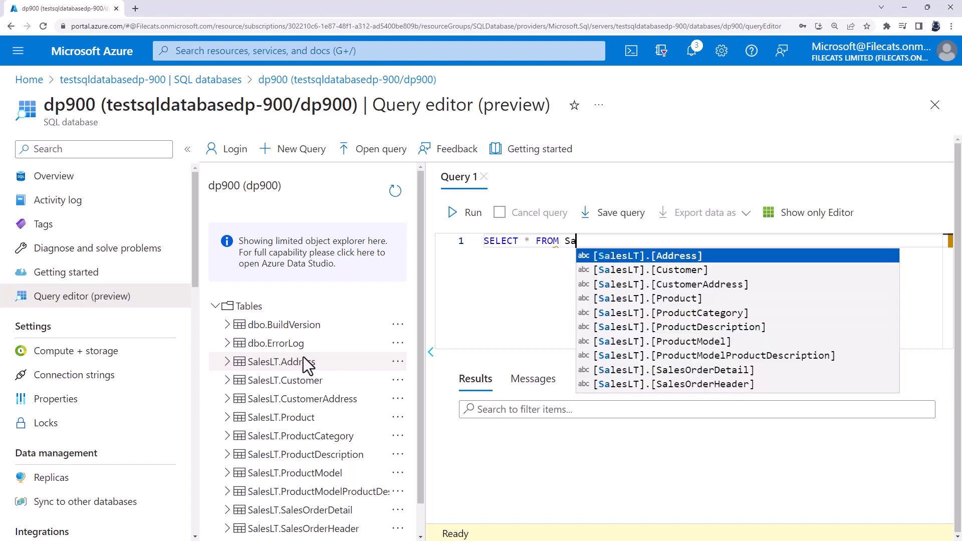
click(612, 257)
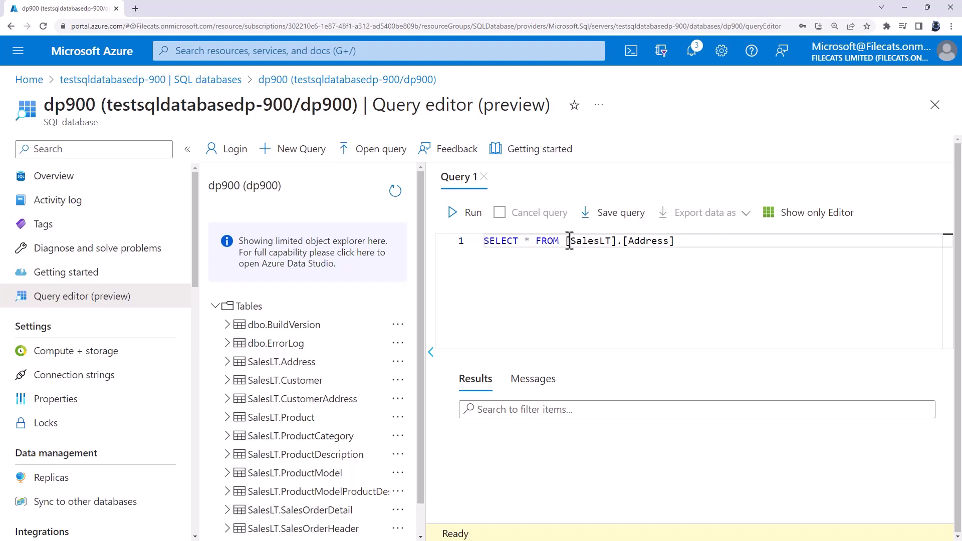
drag(568, 241, 676, 241)
text(s)
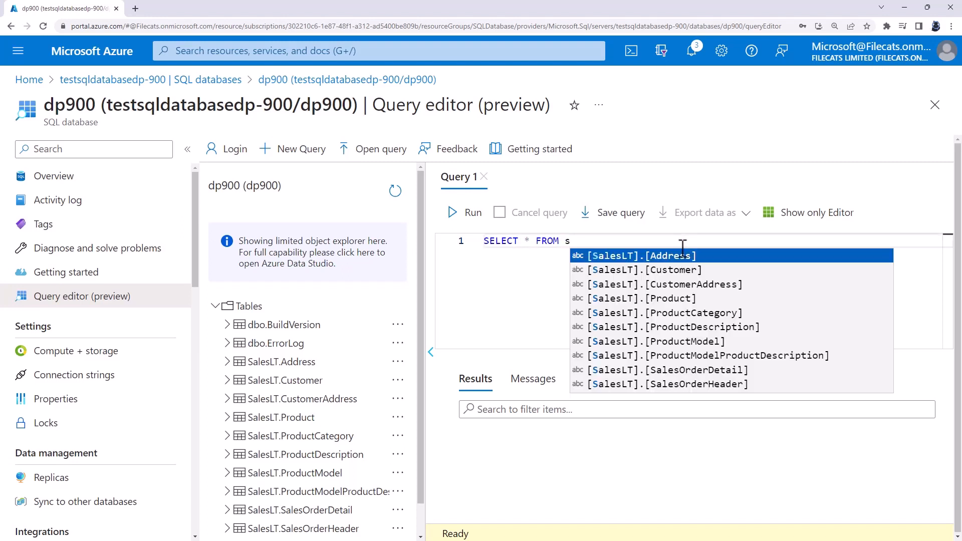
click(682, 255)
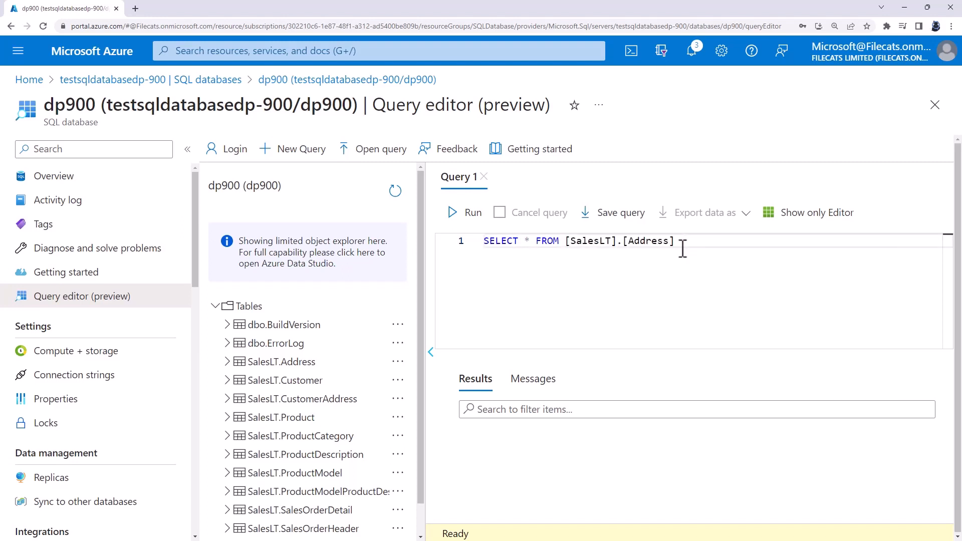
click(464, 225)
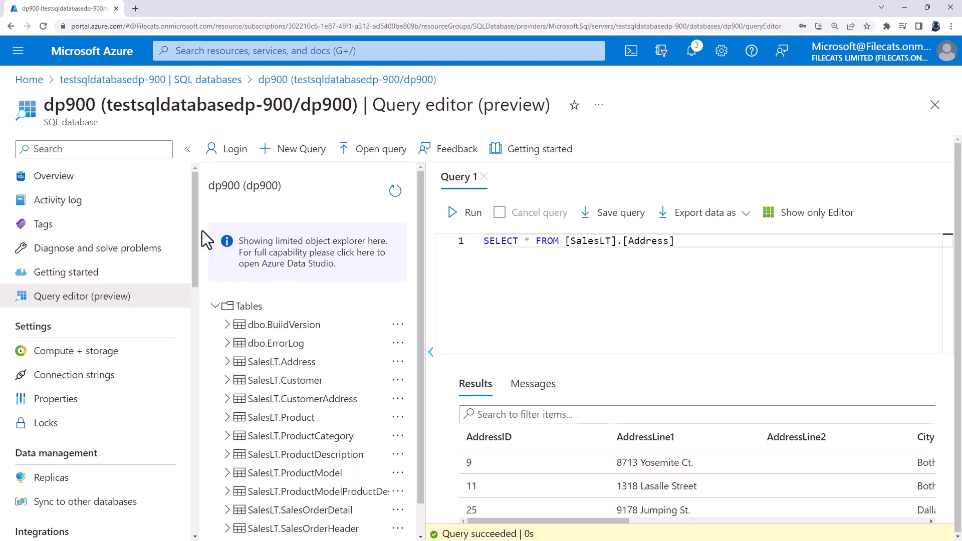
Step: Return to the database's overview, discarding the unsaved query, and copy the server name
click(79, 180)
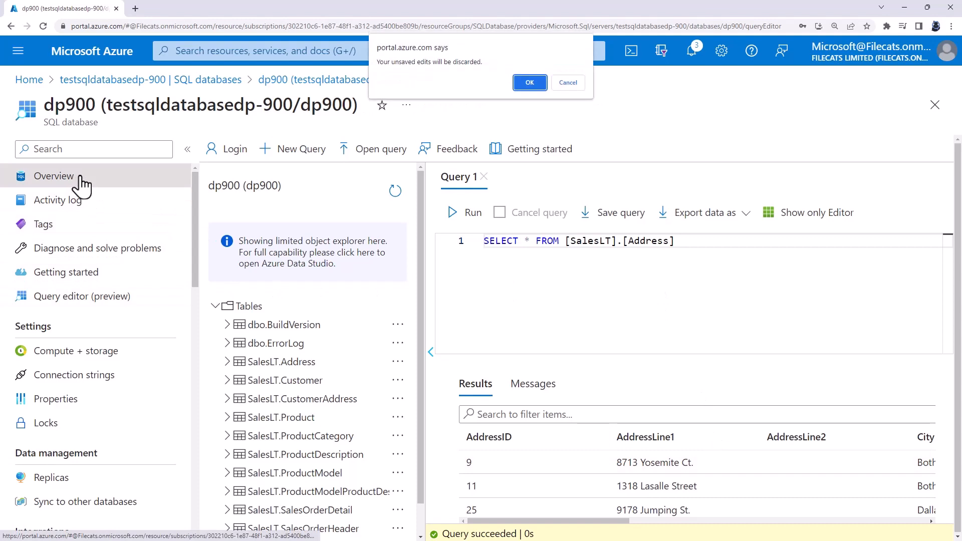
click(533, 82)
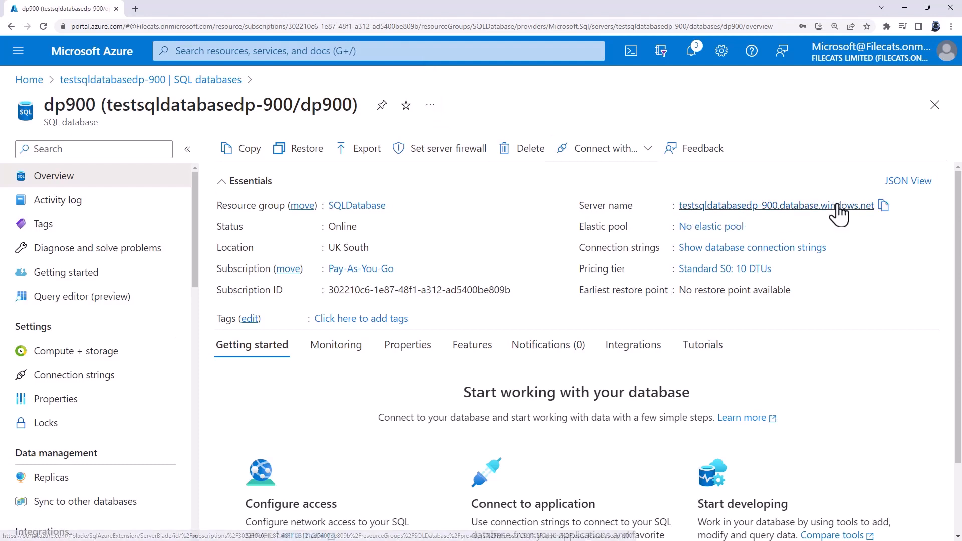
click(882, 206)
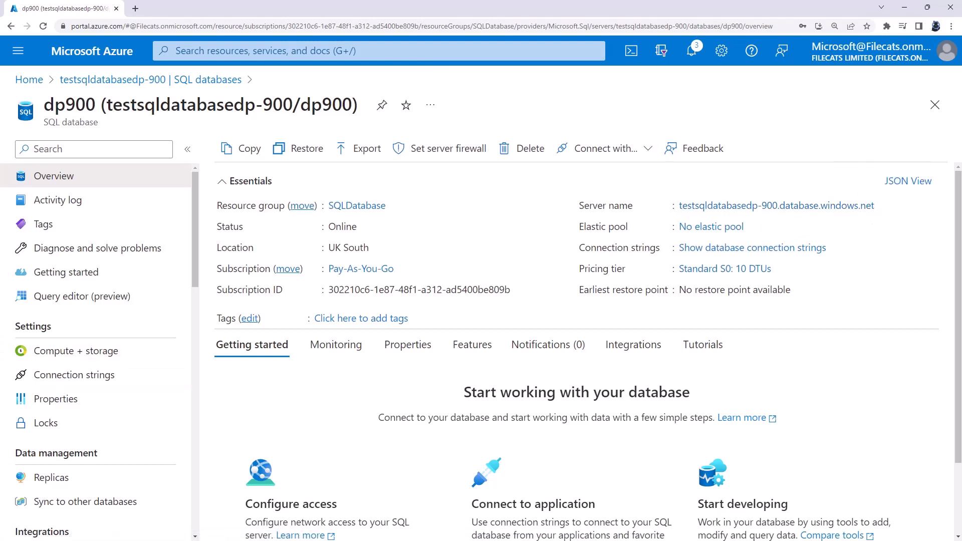
Step: Switch to SQL Server Management Studio and connect to the copied server through SQL Server Authentication with login DP900 and the account password
key(alt+Tab)
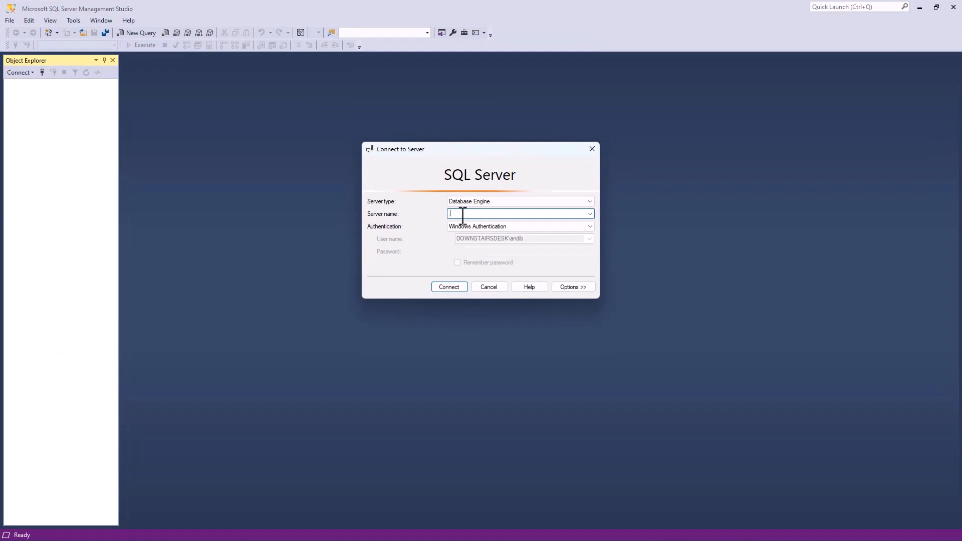
key(ctrl+v)
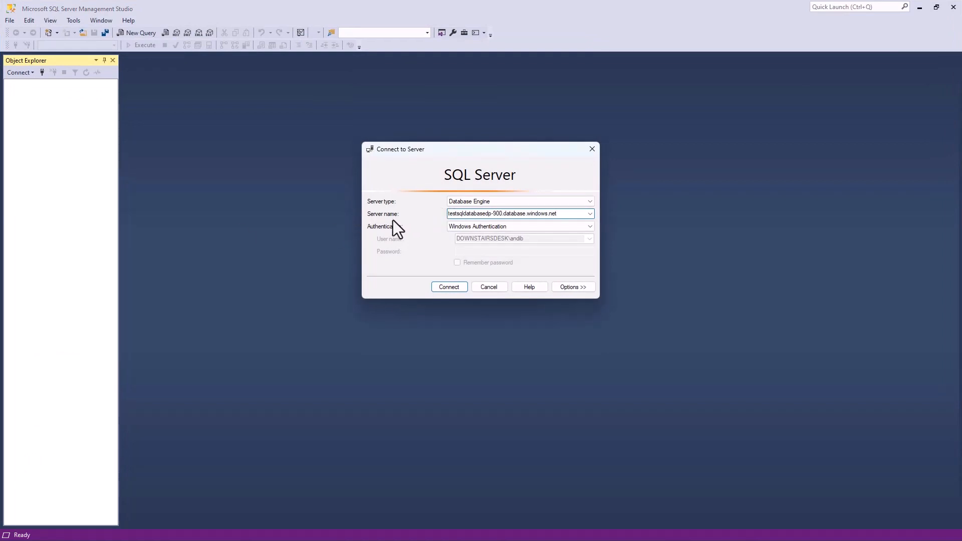
click(487, 225)
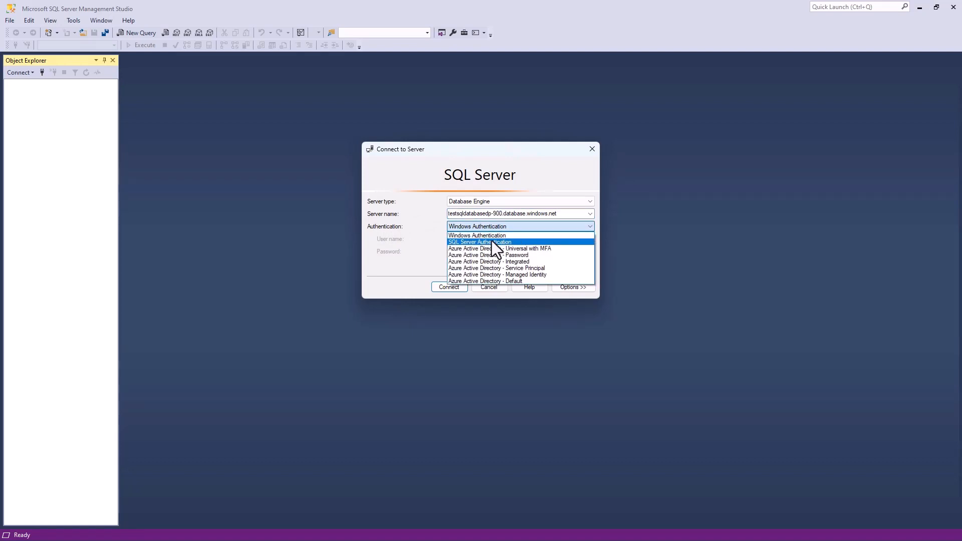
click(491, 241)
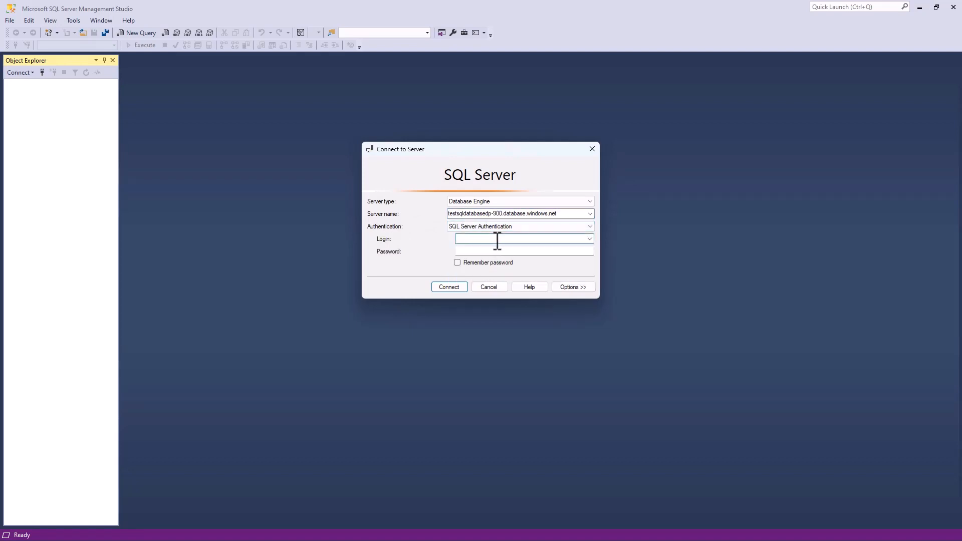
text(DP900)
key(Tab)
text(****)
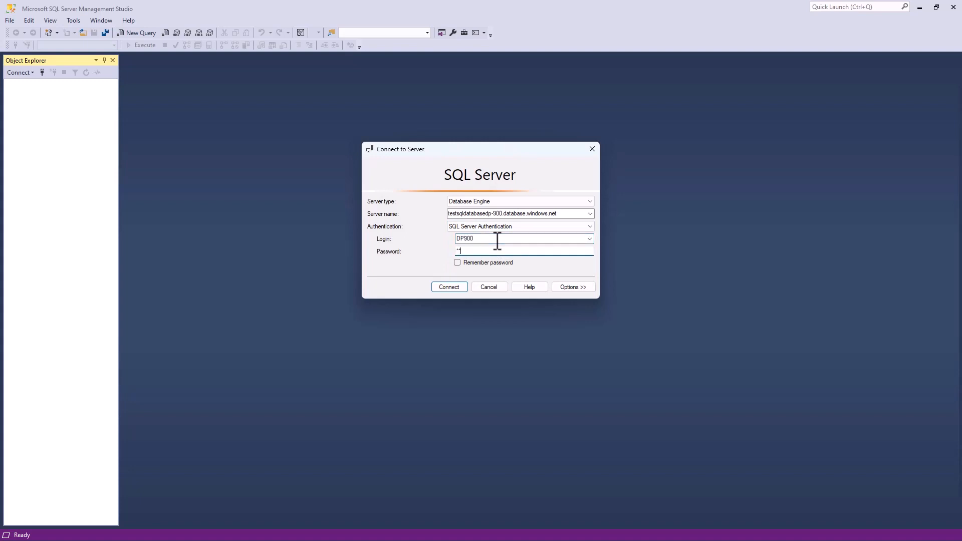
text(****)
click(458, 287)
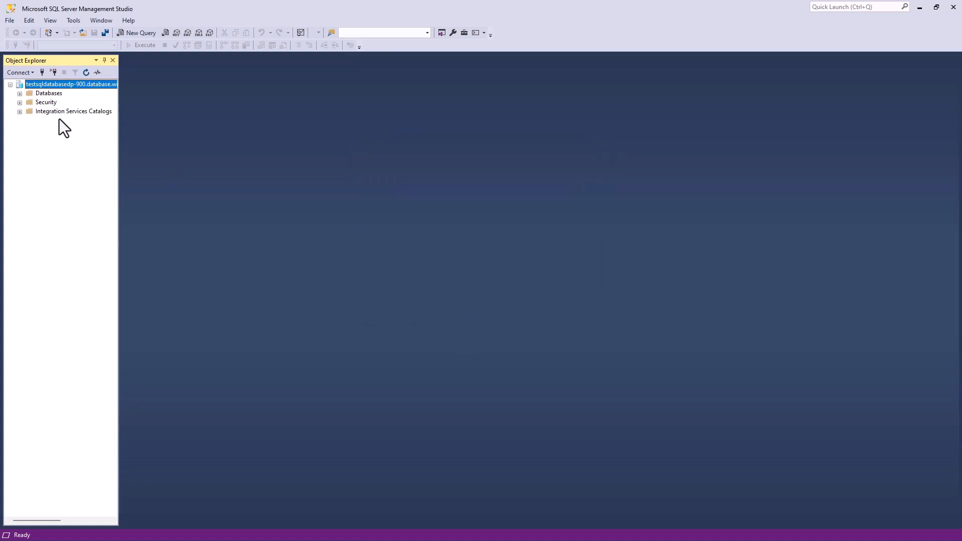
Step: Expand the server's databases and the dp900 database to list its tables
click(20, 93)
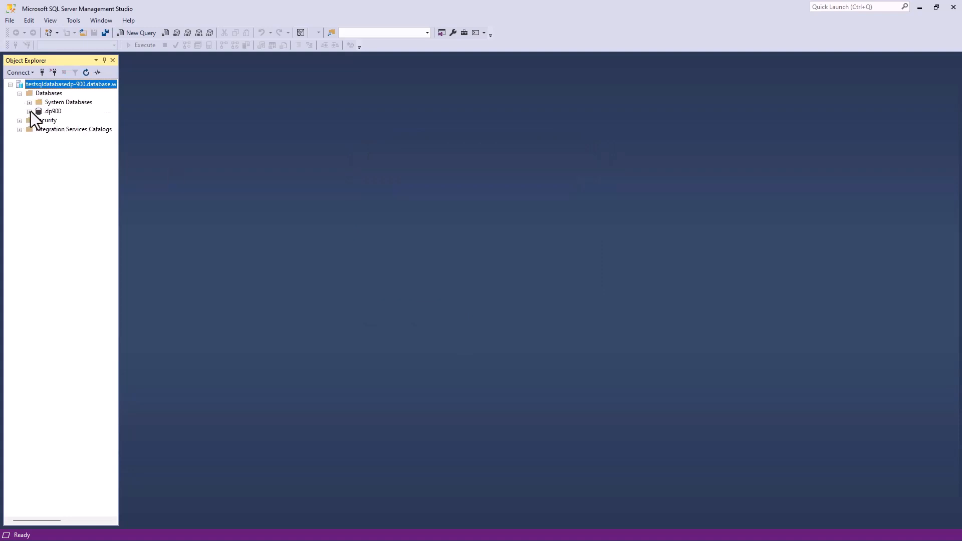
click(30, 112)
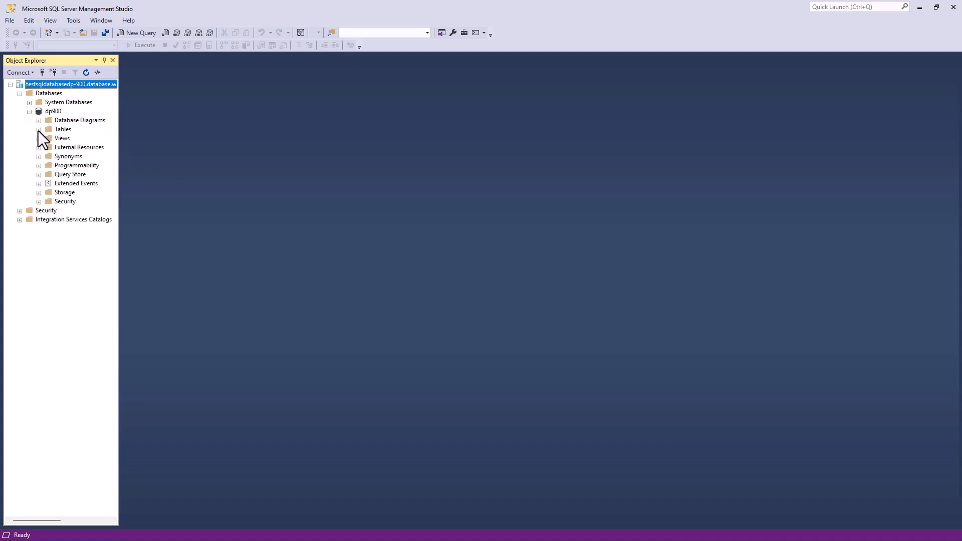
click(39, 130)
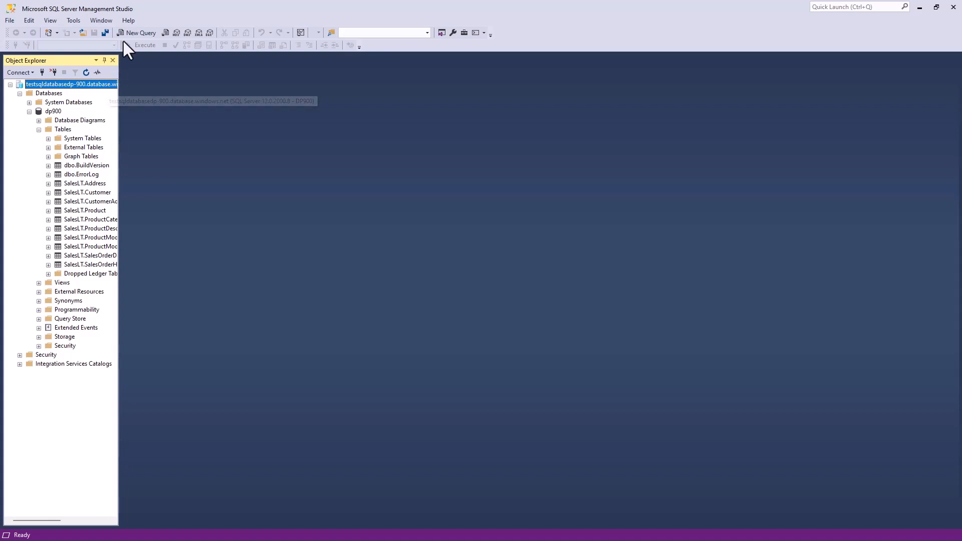
Step: Open a new query and set its active database to dp900
click(136, 33)
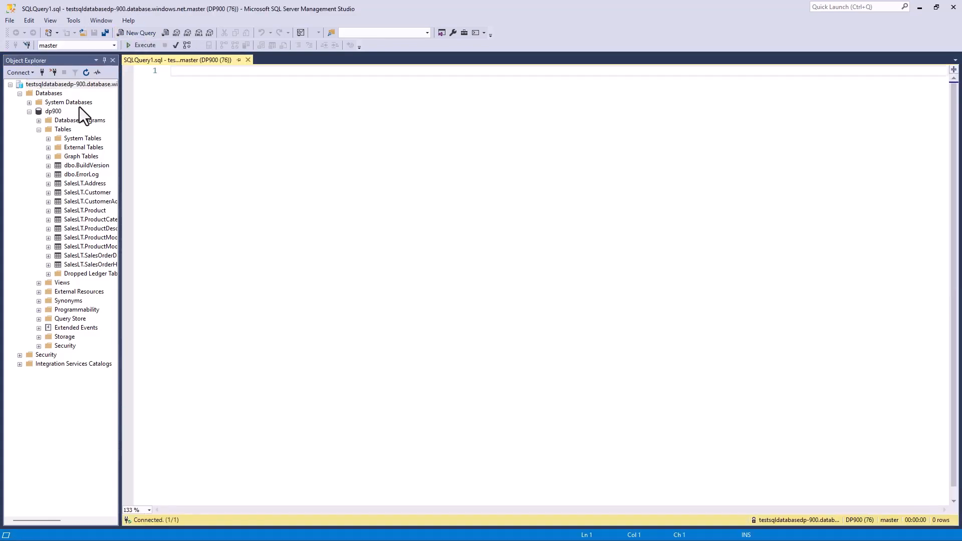
right_click(50, 110)
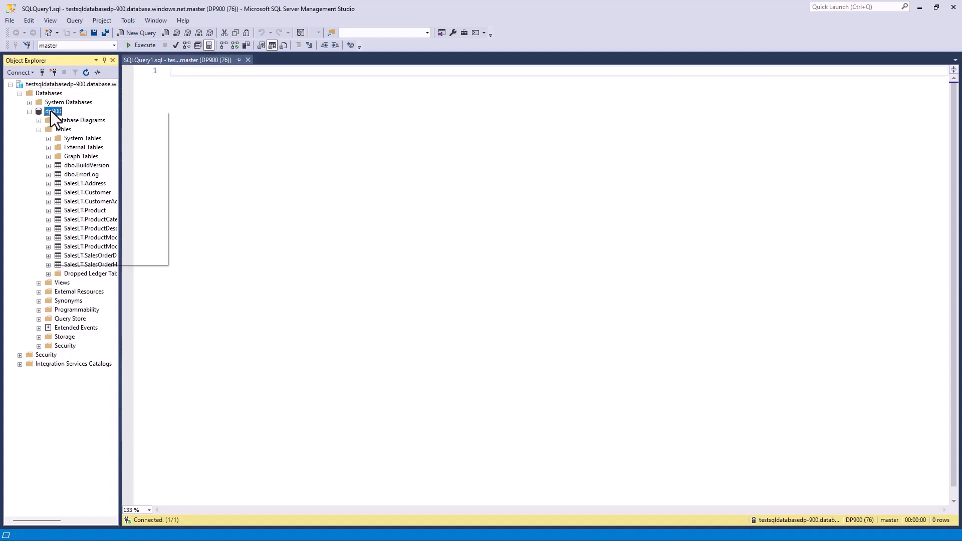
click(228, 74)
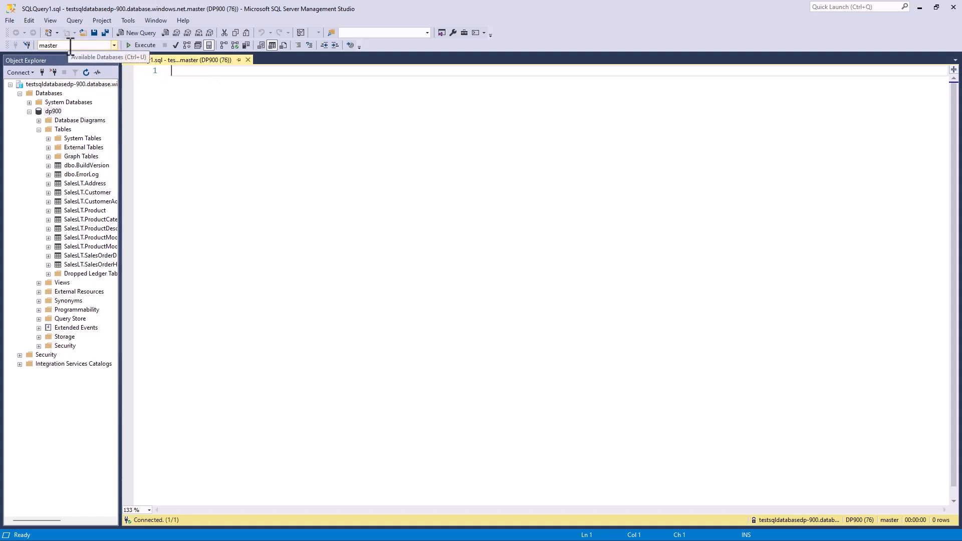
click(114, 45)
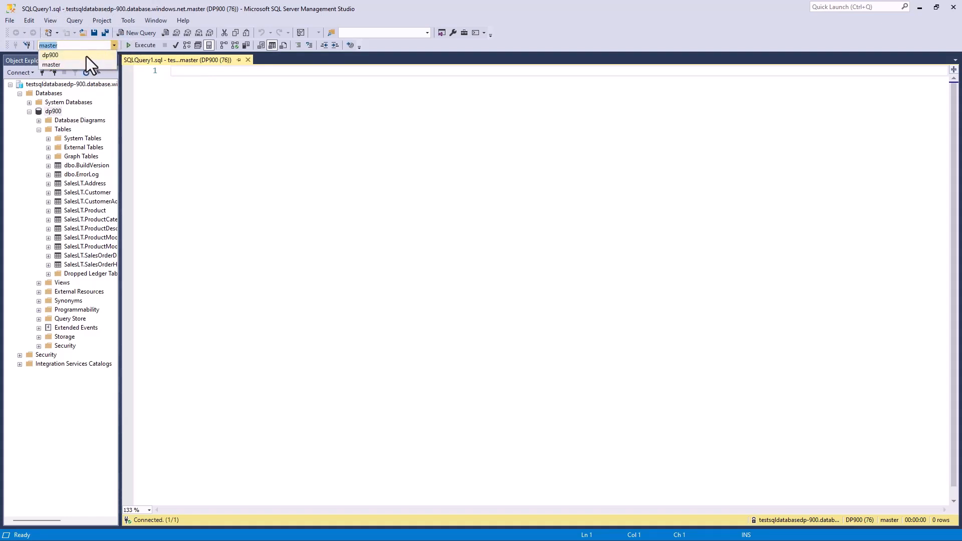
click(86, 56)
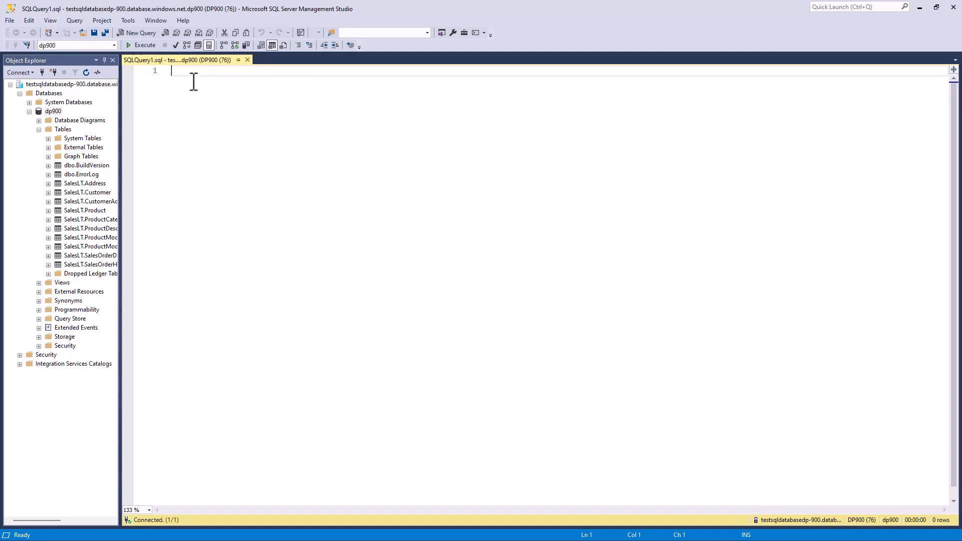
Step: Write the query SELECT * FROM [SalesLT].[Address], inserting the table name from the object tree, and execute it
text(SELECT *)
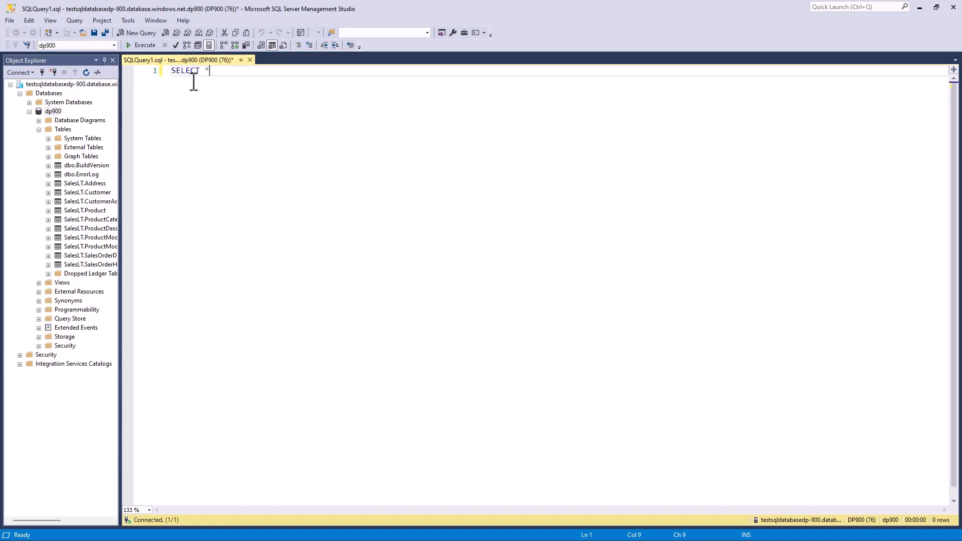
key(Return)
text(FROM)
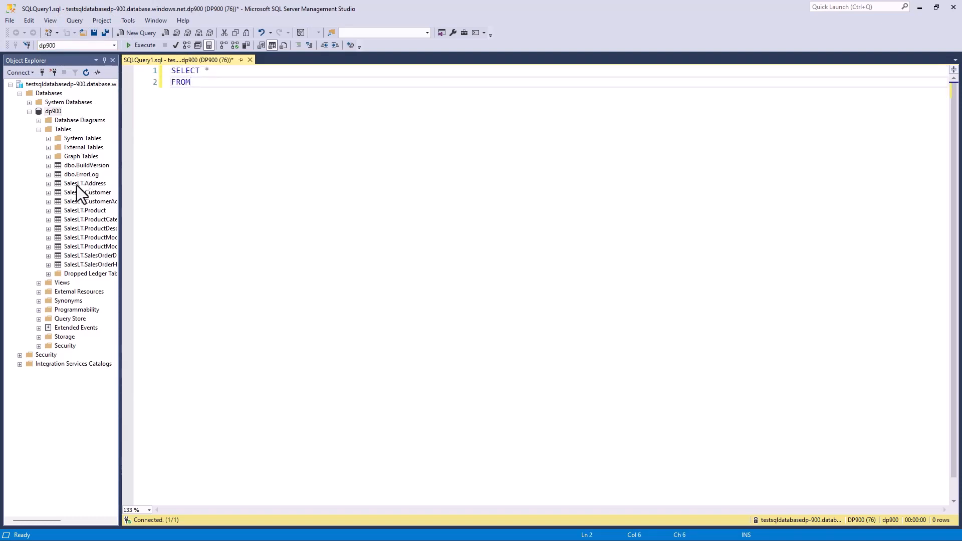
drag(77, 186, 220, 107)
click(306, 88)
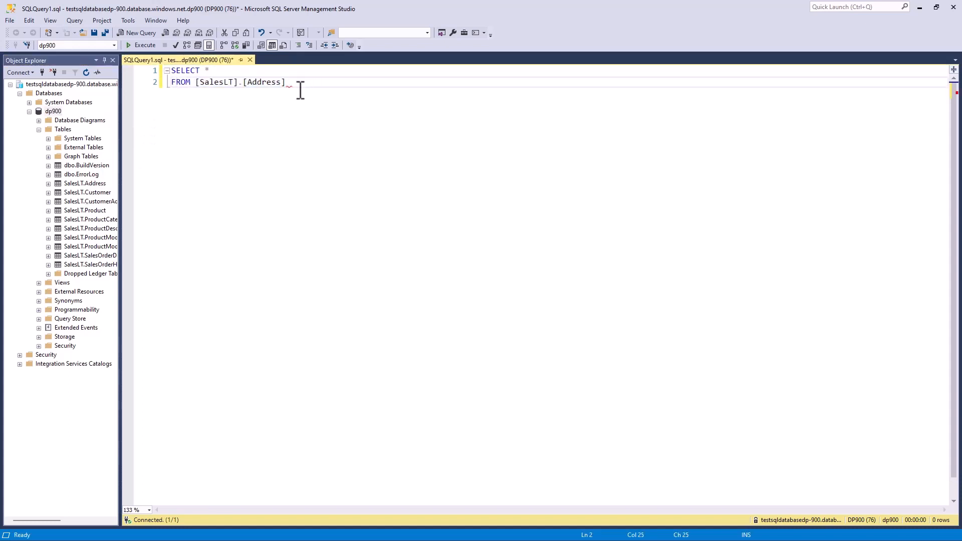
click(141, 45)
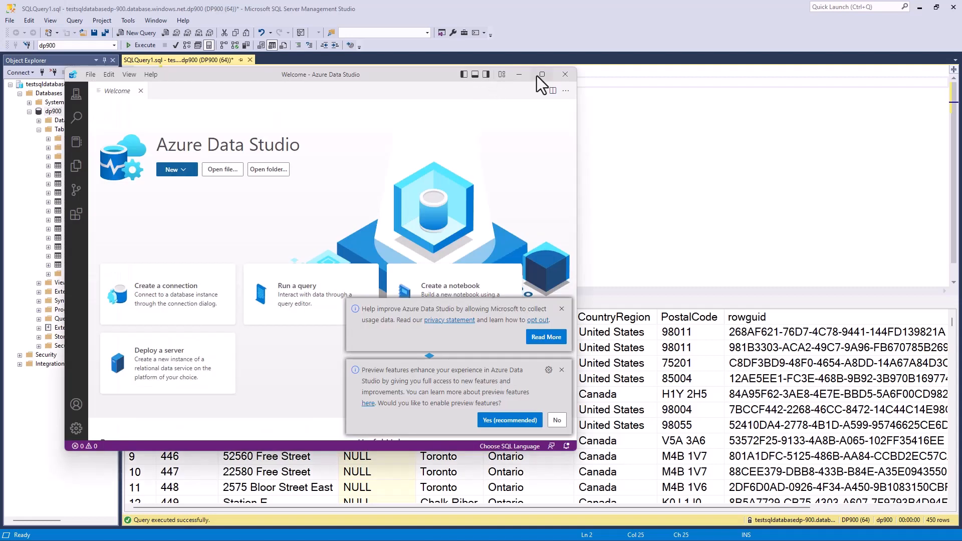
Step: Maximize Azure Data Studio, start a new connection of type Microsoft SQL Server, and dismiss the notifications covering the form
click(543, 74)
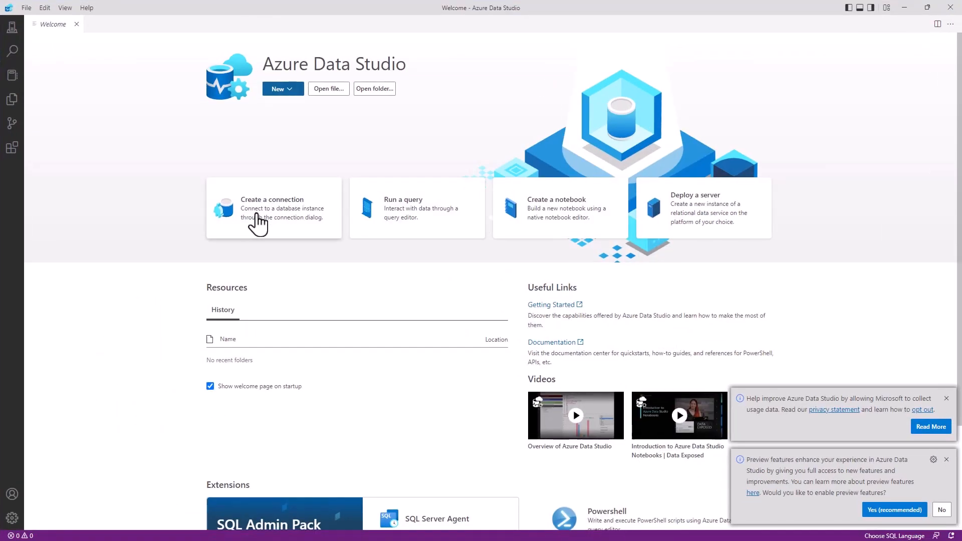
click(269, 214)
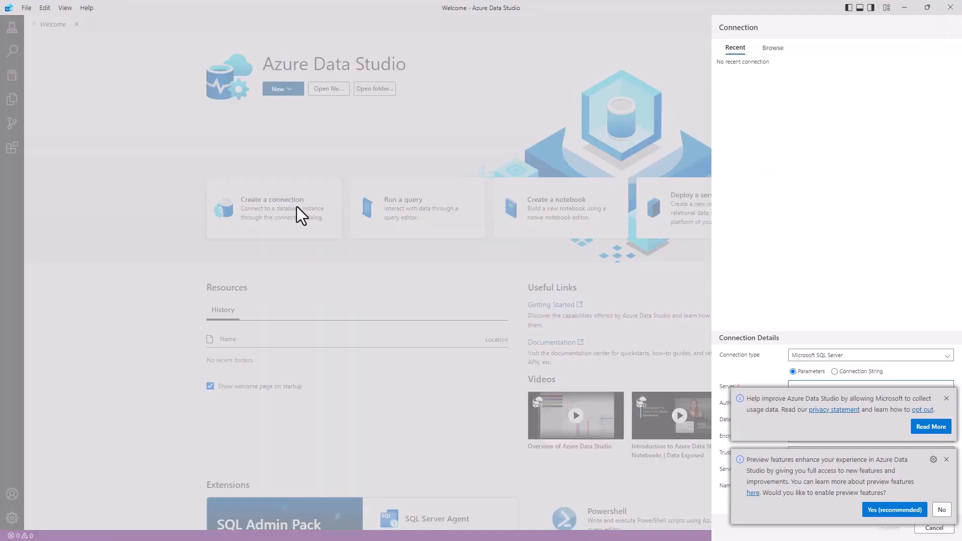
click(946, 459)
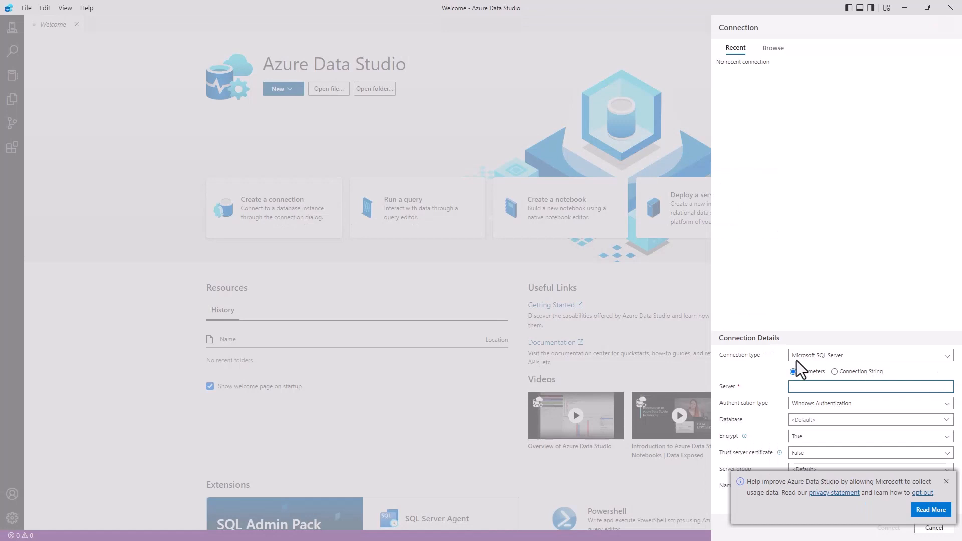
click(810, 357)
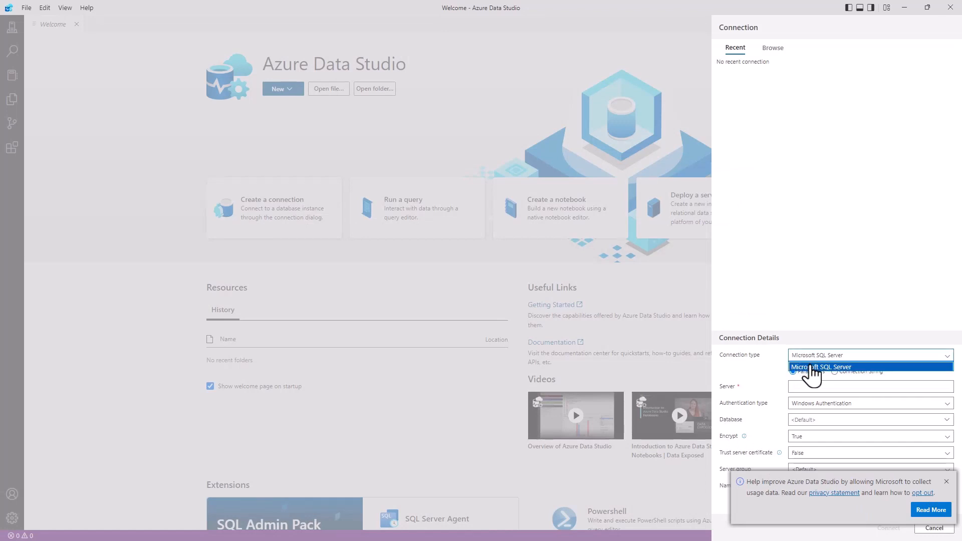
click(840, 359)
click(945, 482)
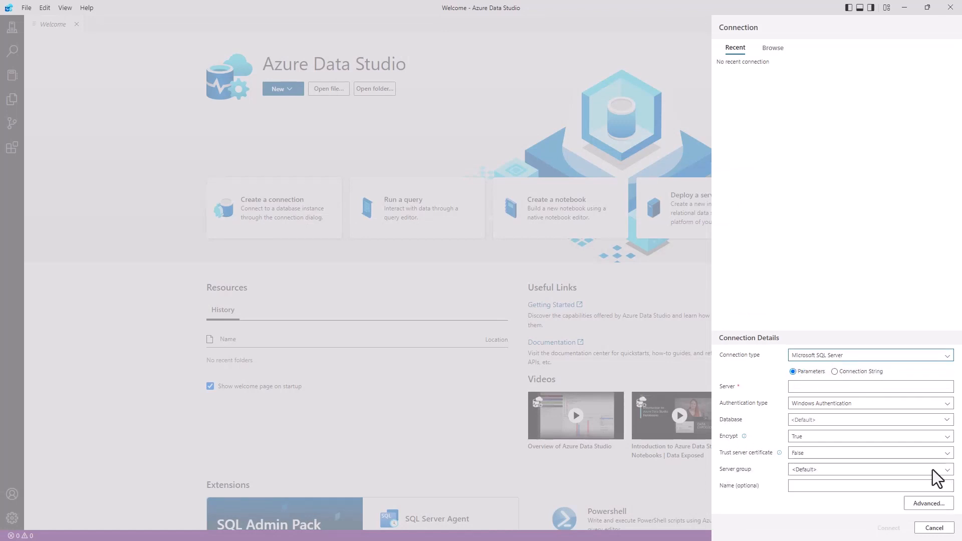
Step: Enter the server testsqldatabasedp-900.database.windows.net, choose SQL Login authentication, and fill in the user name dp900 and the account password
click(812, 385)
text(testsqldatabasedp-900.database.windows.net)
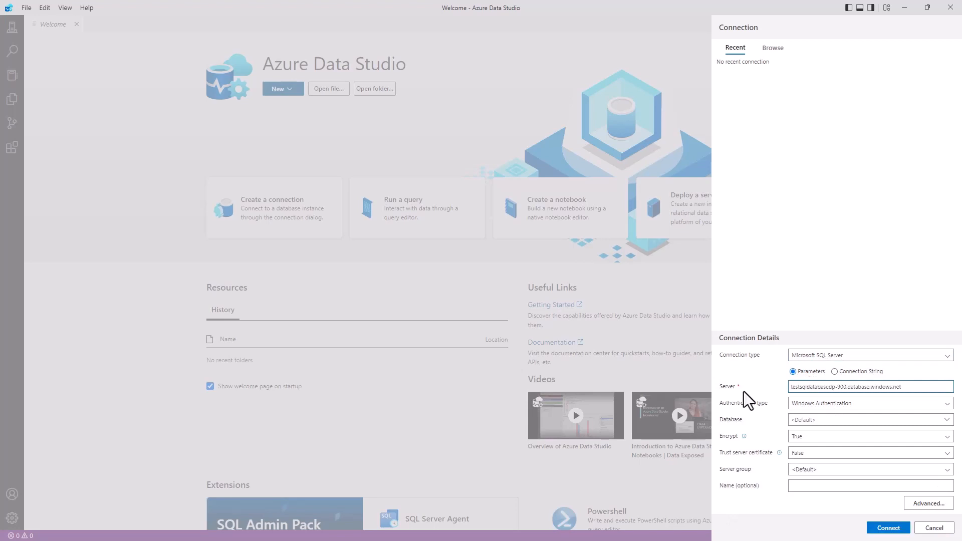
click(842, 404)
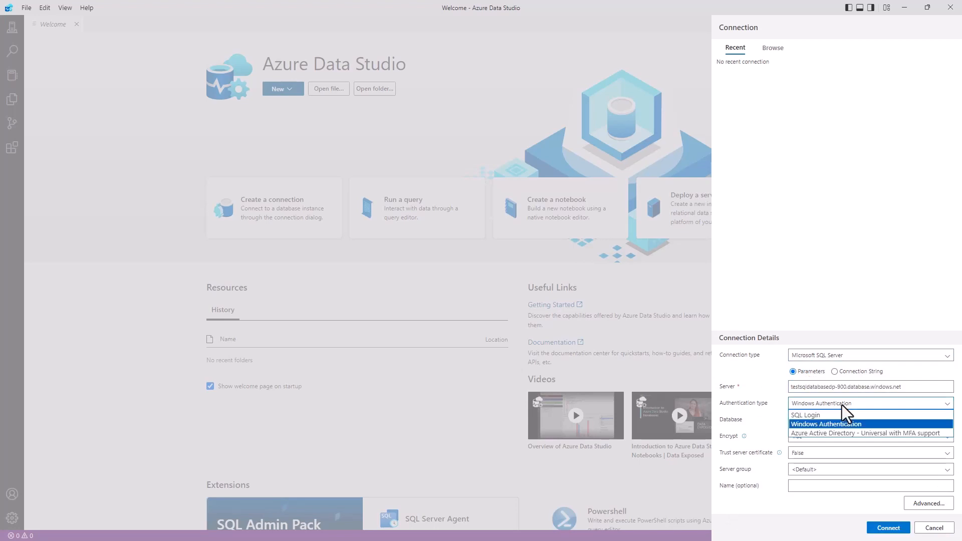
click(817, 415)
click(820, 373)
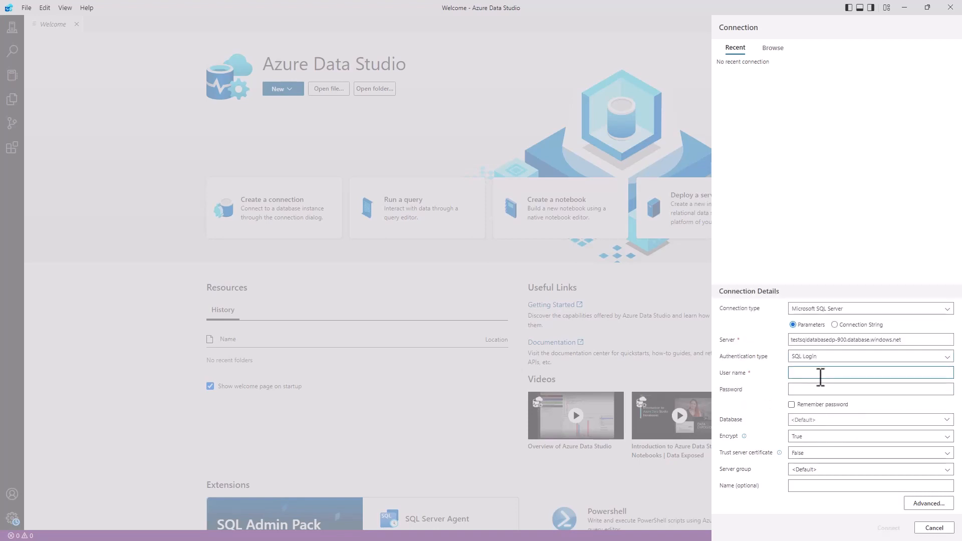
text(dp900)
key(Tab)
text(••)
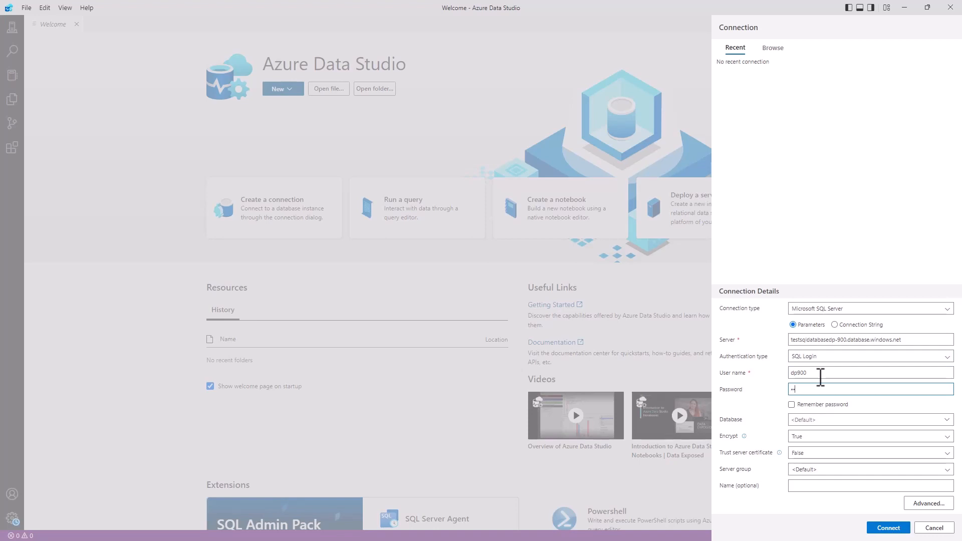
text(•••••••••)
key(Return)
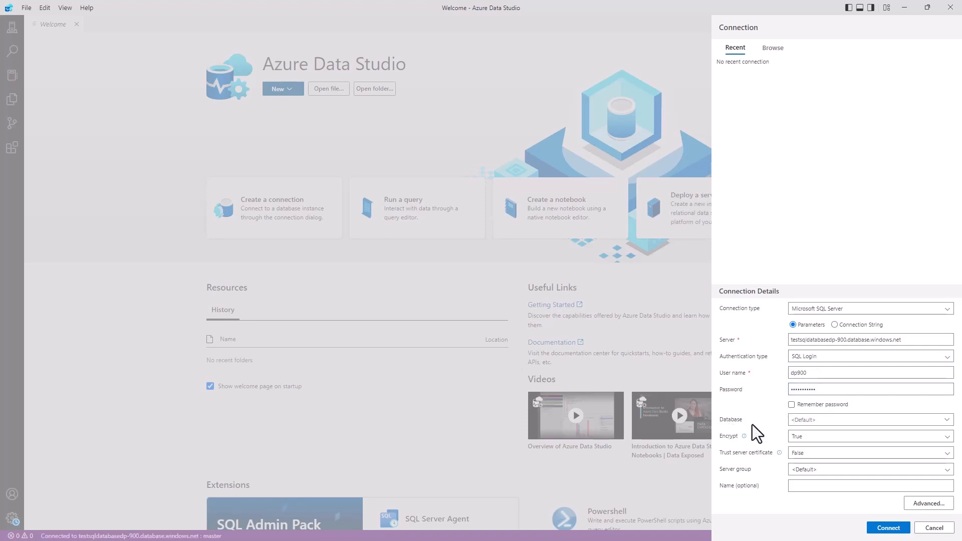
Step: Select dp900 as the connection's database and connect
click(950, 420)
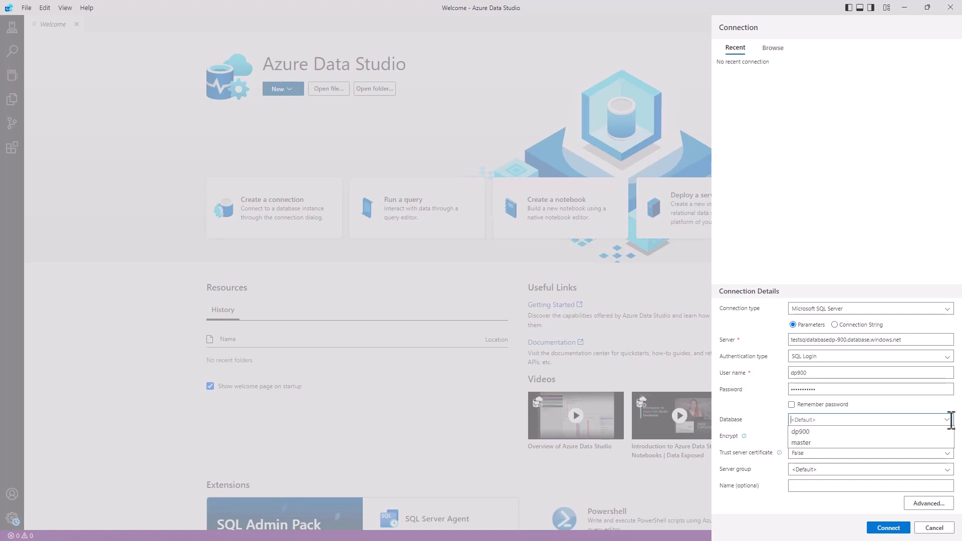
click(817, 434)
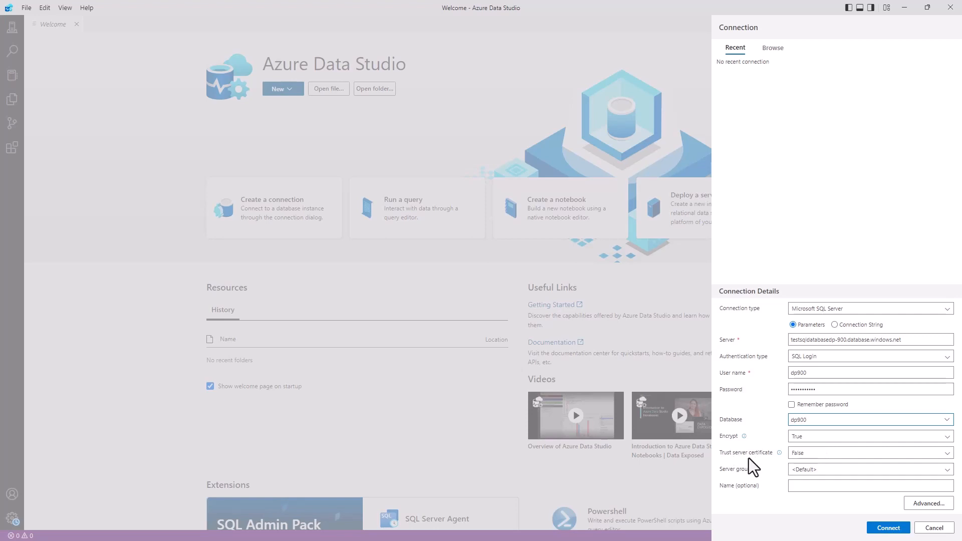
click(892, 530)
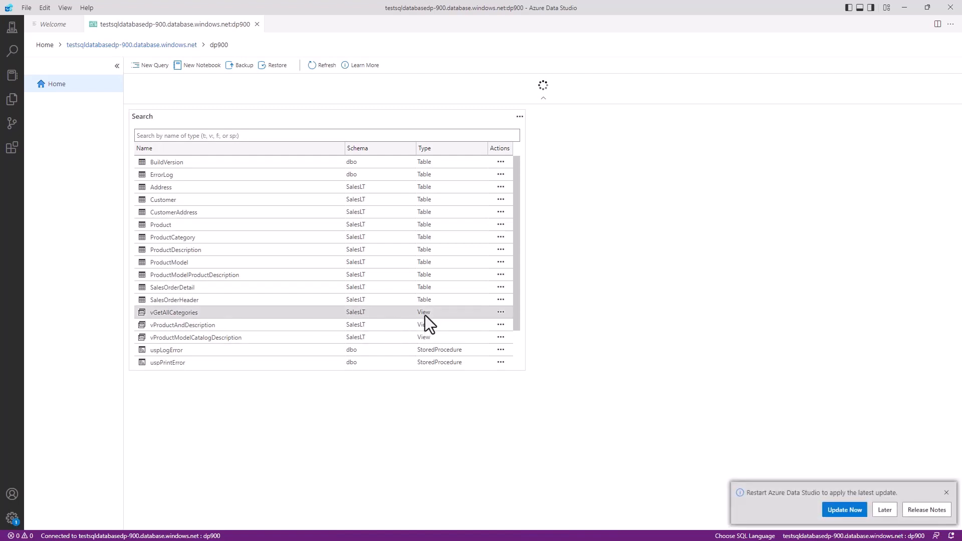
Step: Open a new query on the dp900 database, write SELECT * FROM SalesLT.Address, and run it
click(154, 65)
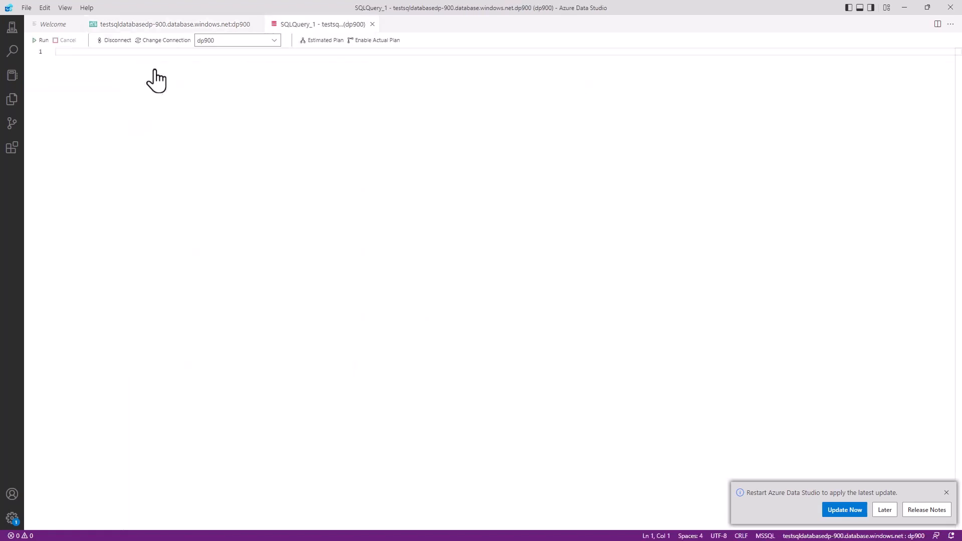
text(SELECT * FROM)
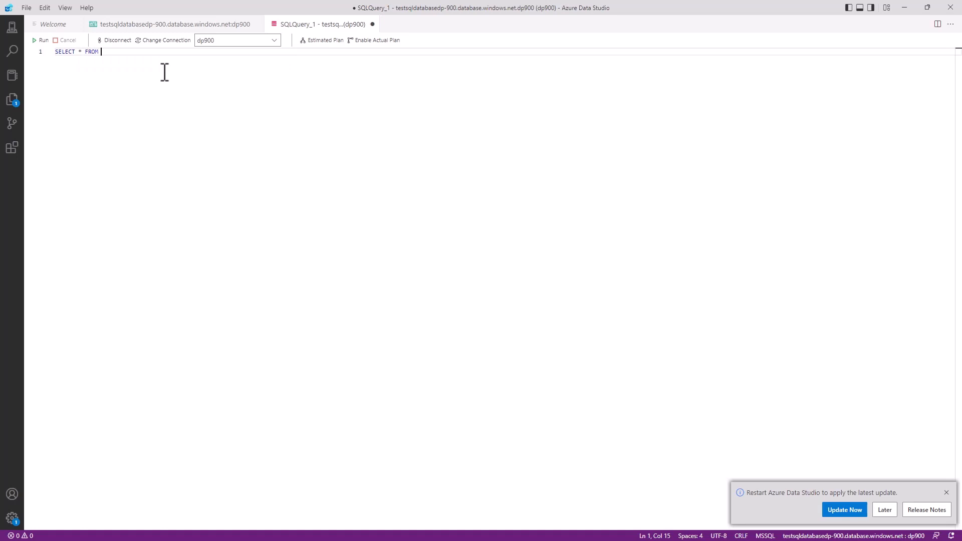
text( SalesLT.)
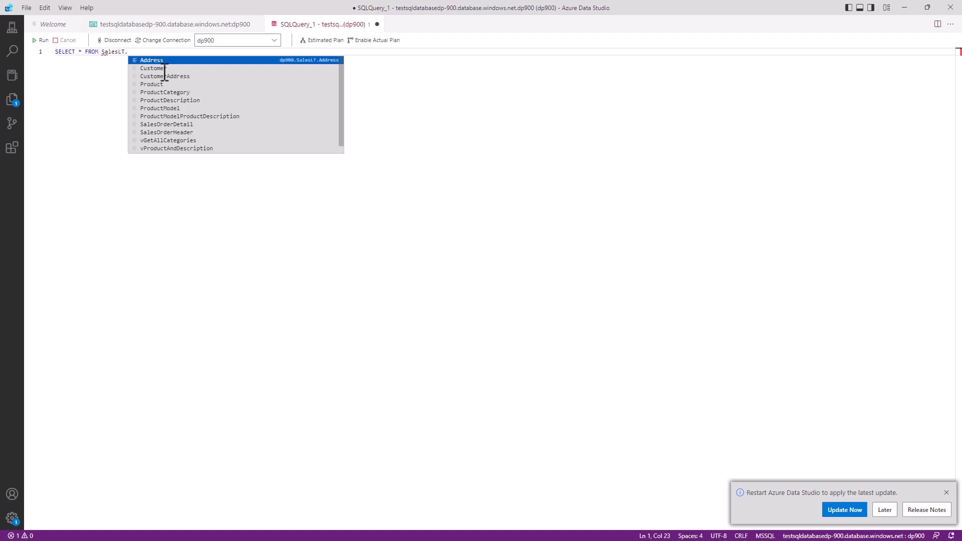
key(Tab)
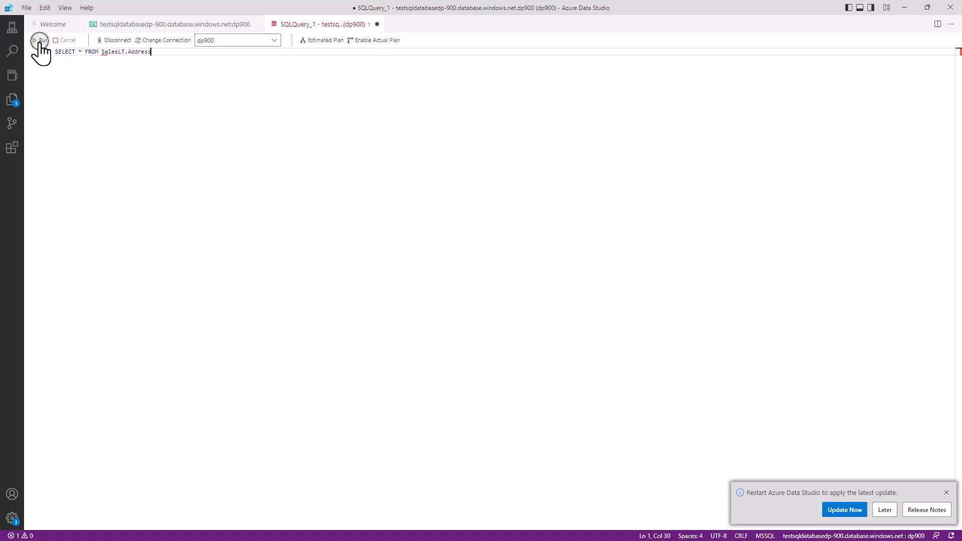
click(40, 40)
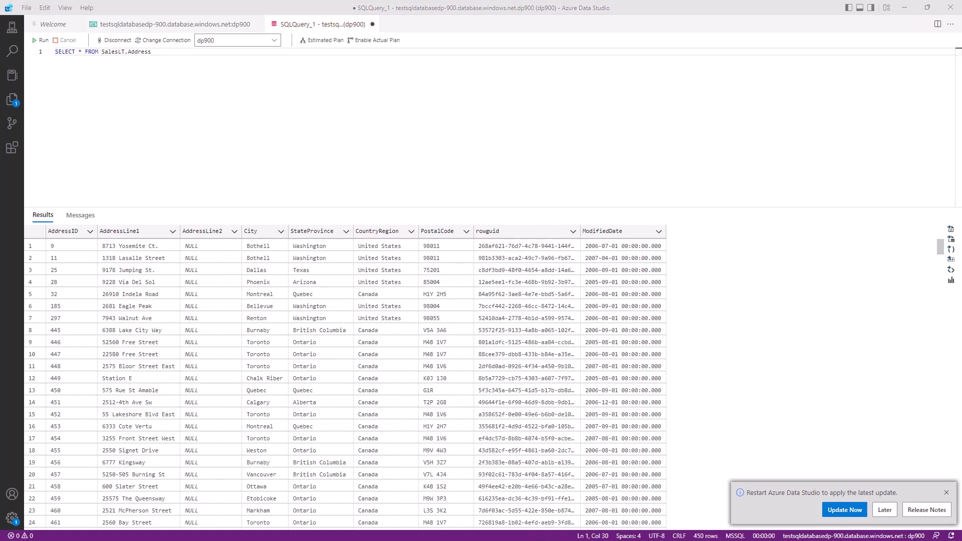
Step: Switch to Excel, maximize the blank workbook, and start a data import from a SQL Server database
drag(331, 85, 588, 58)
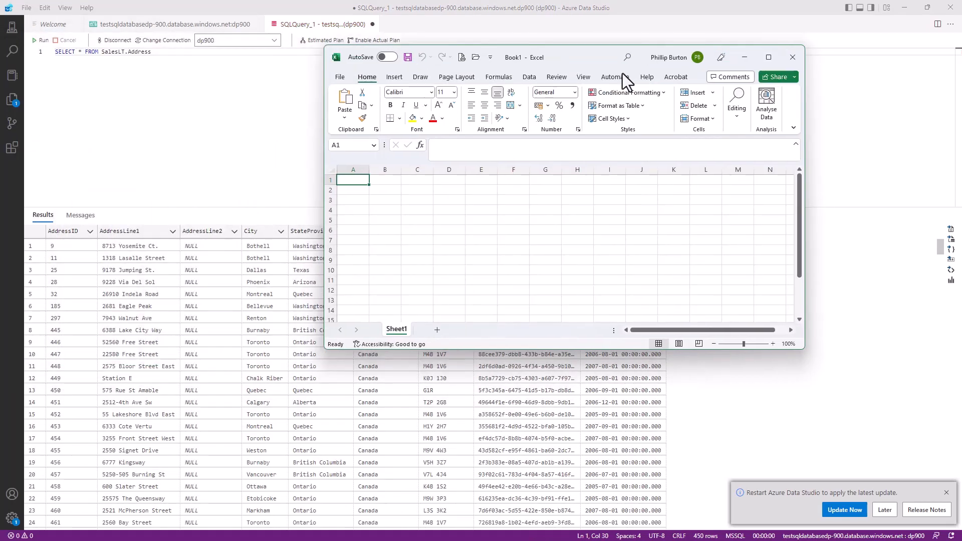
click(767, 58)
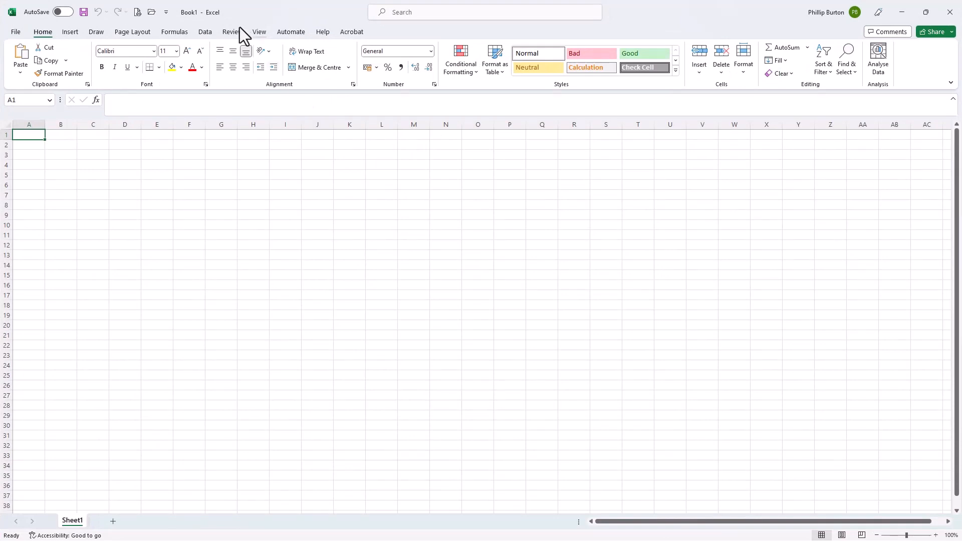
click(203, 34)
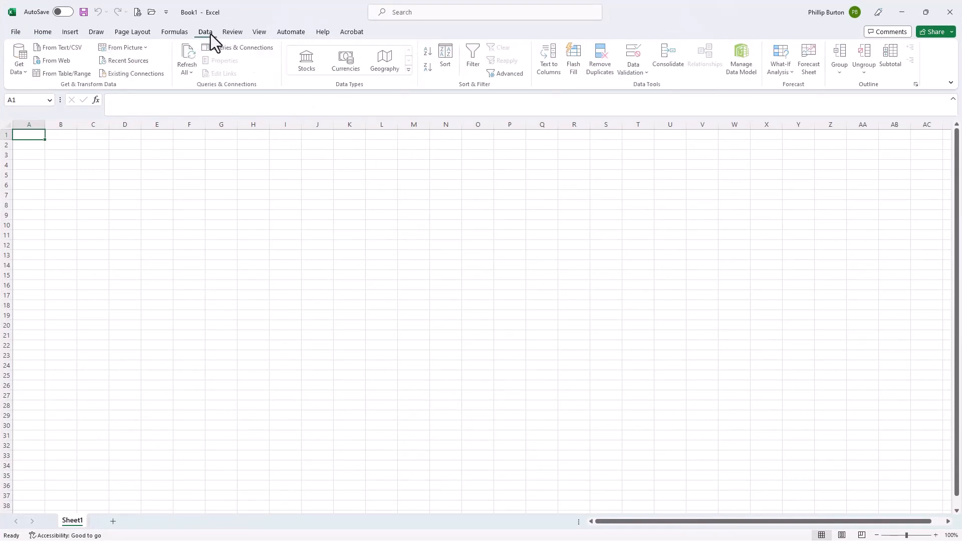
click(19, 71)
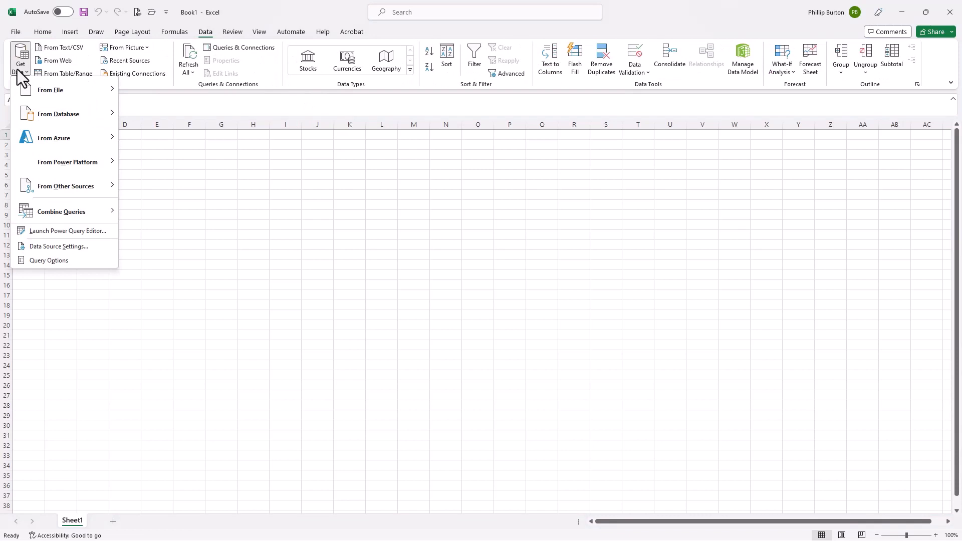
mouse_move(77, 119)
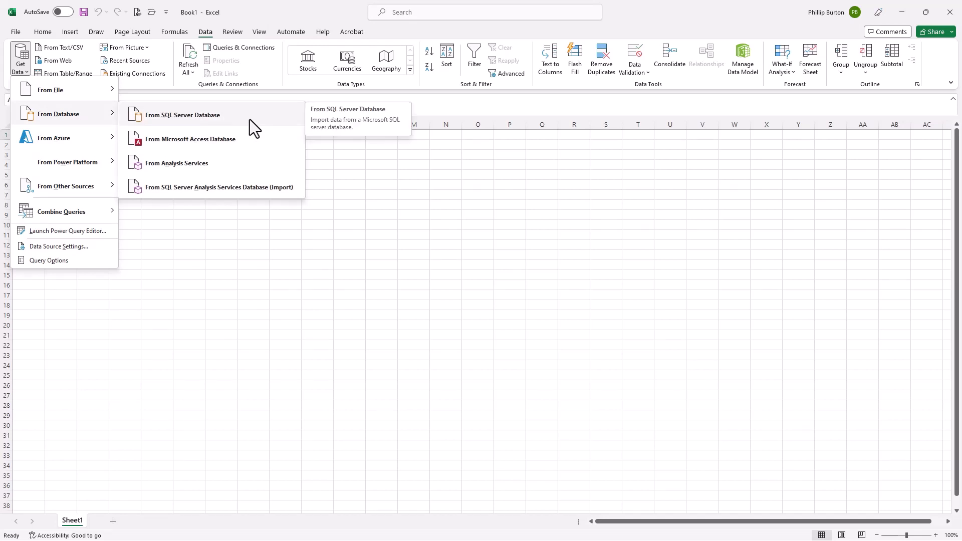
click(249, 119)
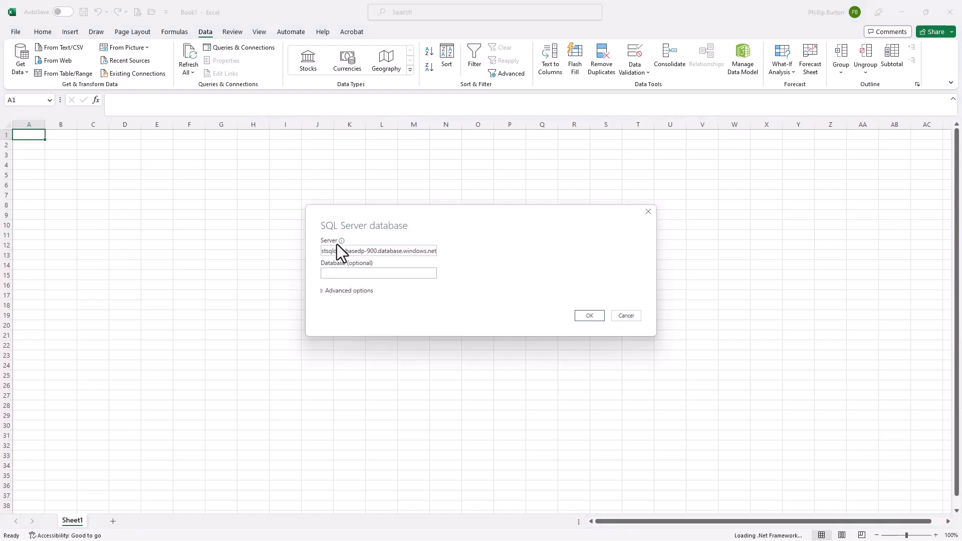
Step: Set the import's server to testsqldatabasedp-900.database.windows.net and database to dp900, check the advanced options, and confirm
click(337, 273)
text(dp900)
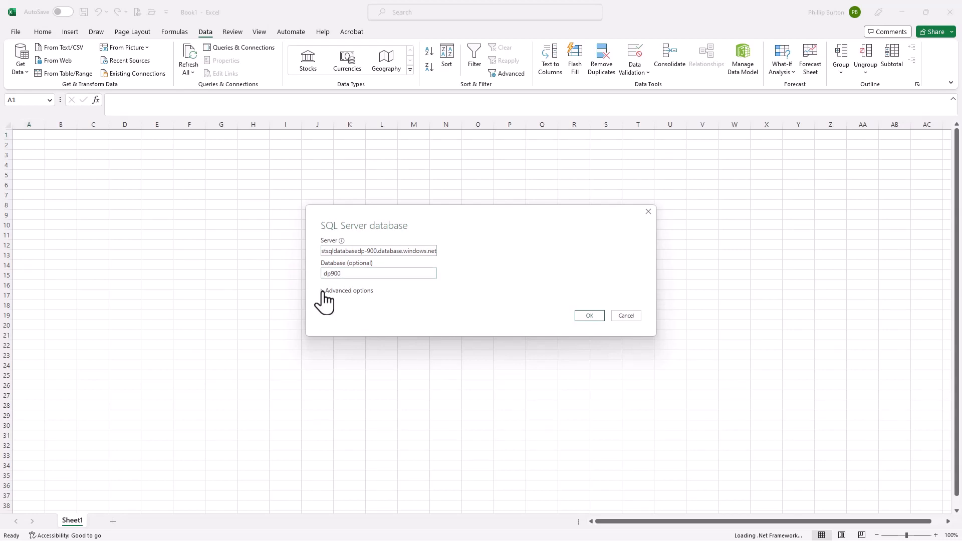
click(323, 291)
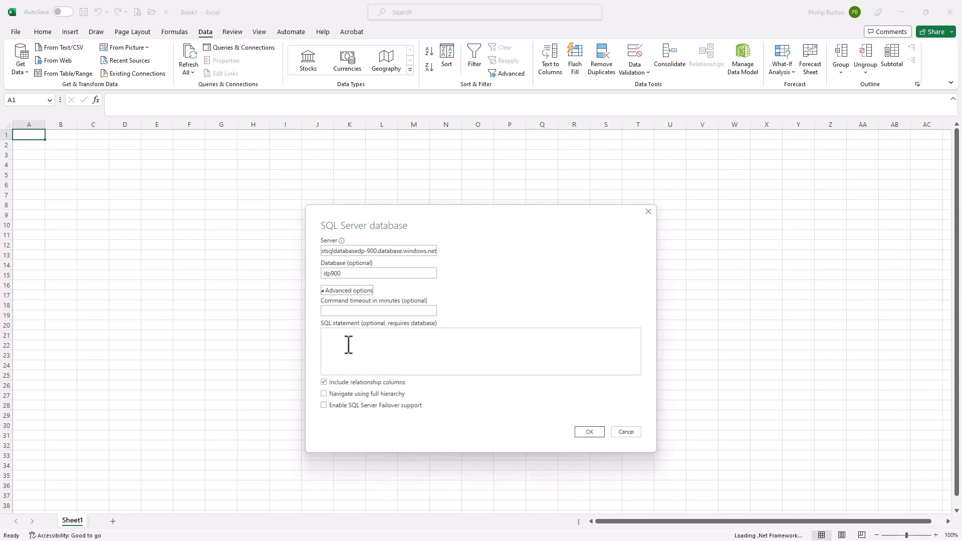
click(404, 337)
click(324, 292)
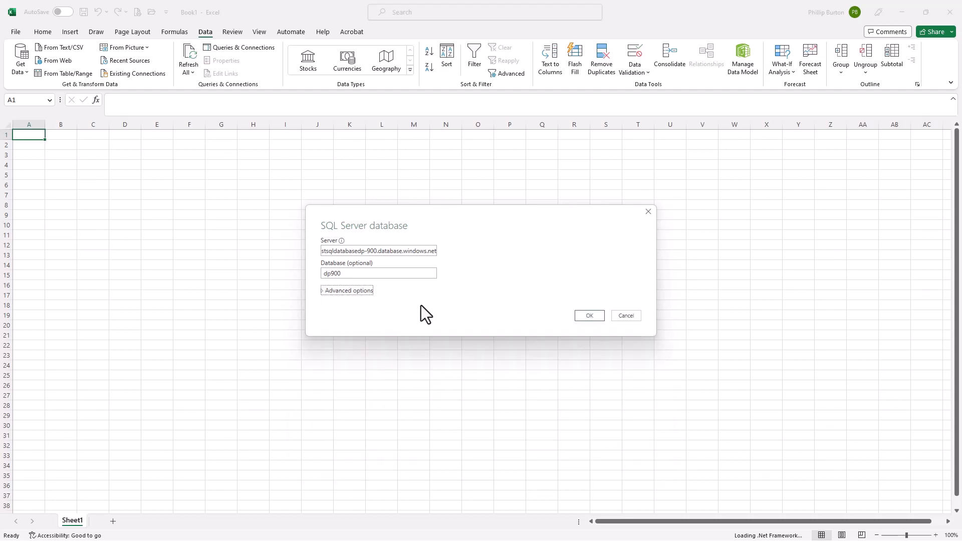
click(581, 316)
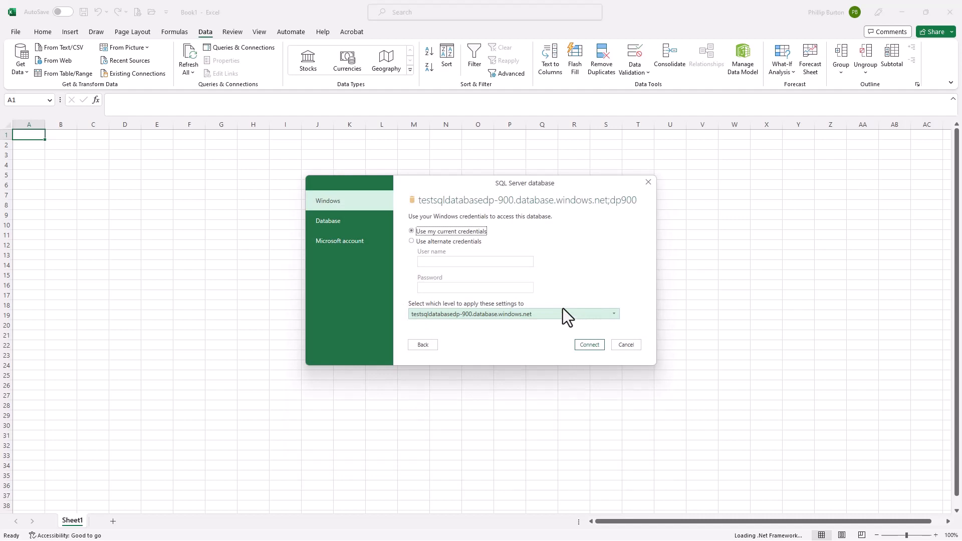
Step: Choose Database authentication for the server, enter the user name dp900 and the account password, and connect
click(342, 227)
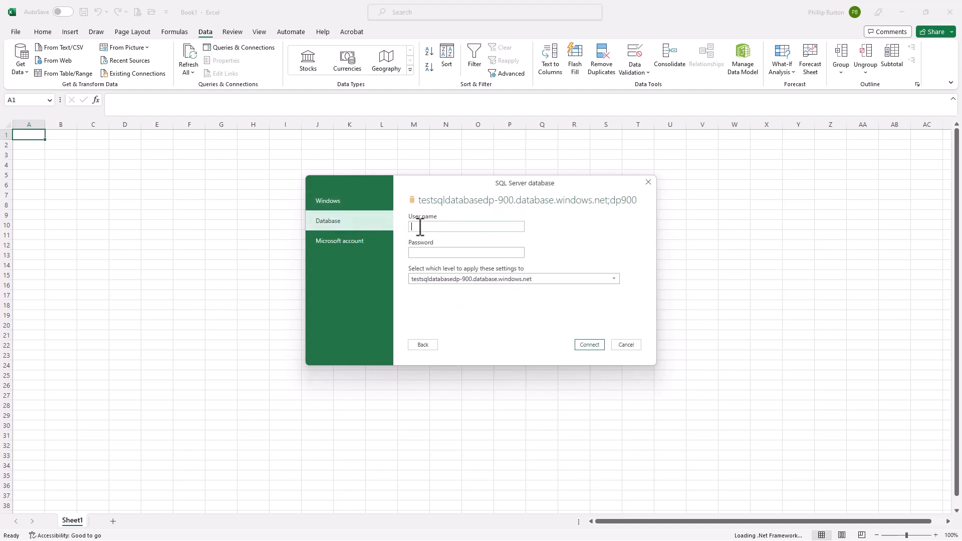
text(dp900)
click(435, 253)
text(•••••••••)
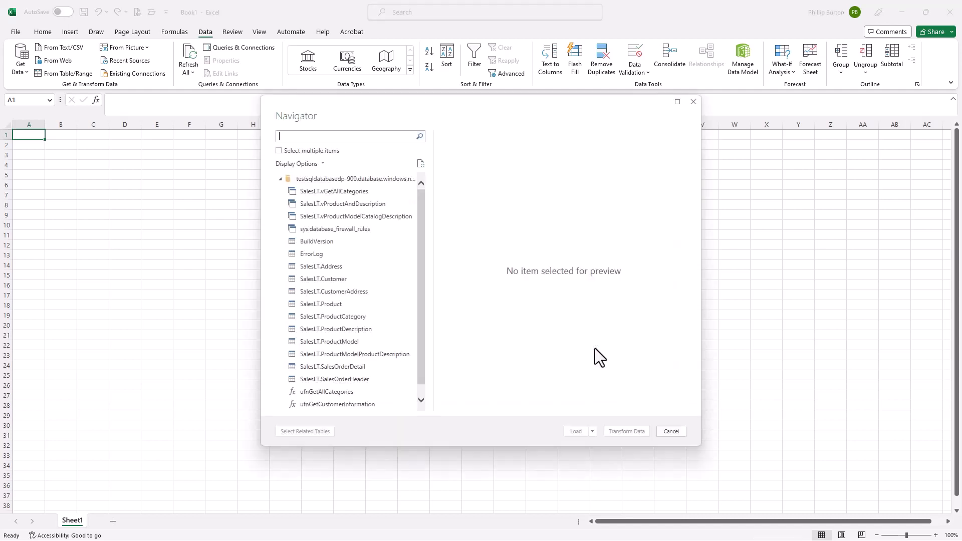
Step: Load the SalesLT.Address table into a new worksheet and dismiss the query table style tip
click(323, 268)
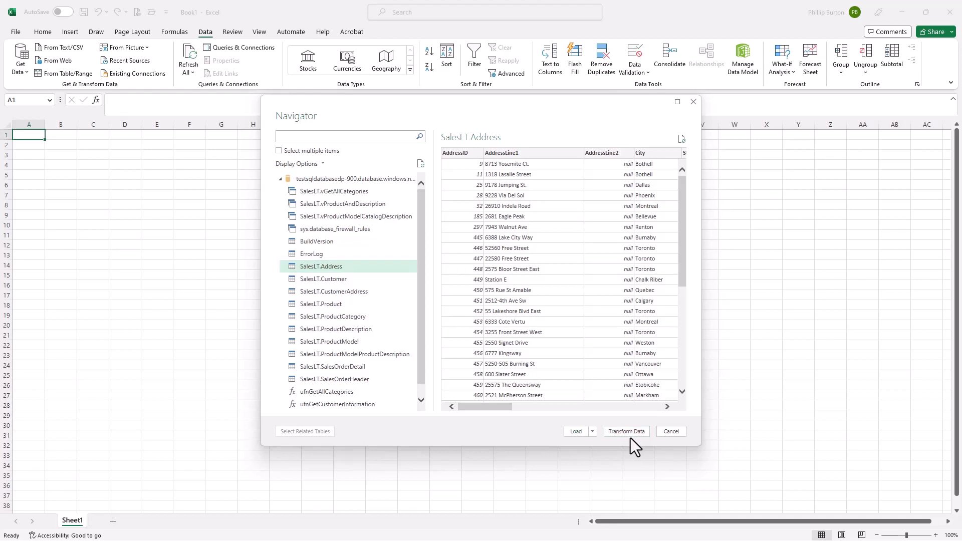
click(594, 431)
click(607, 443)
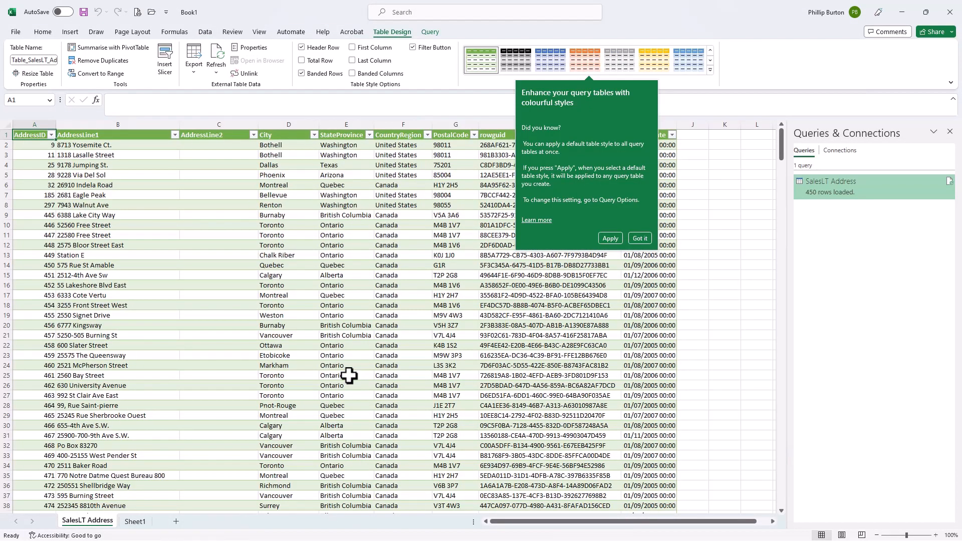
click(454, 255)
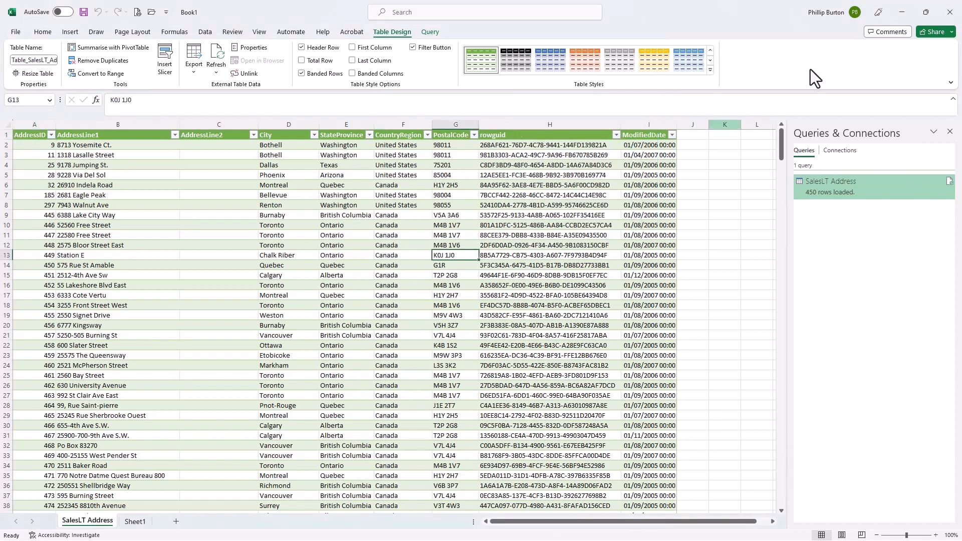
Step: Switch to the browser's DP-900: Microsoft Azure Data Fundamentals course page and examine its learning path topics and reviews
click(901, 12)
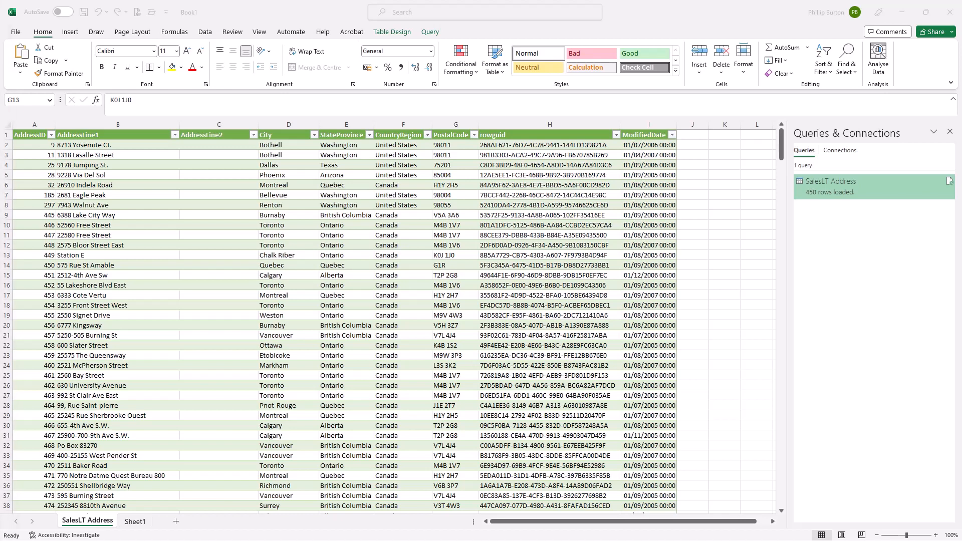
key(alt+Tab)
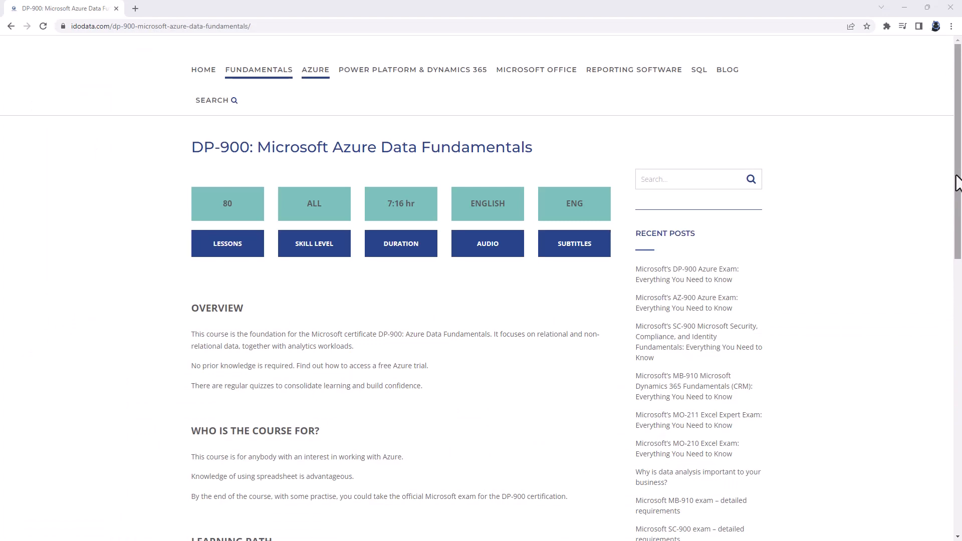
drag(957, 183, 958, 311)
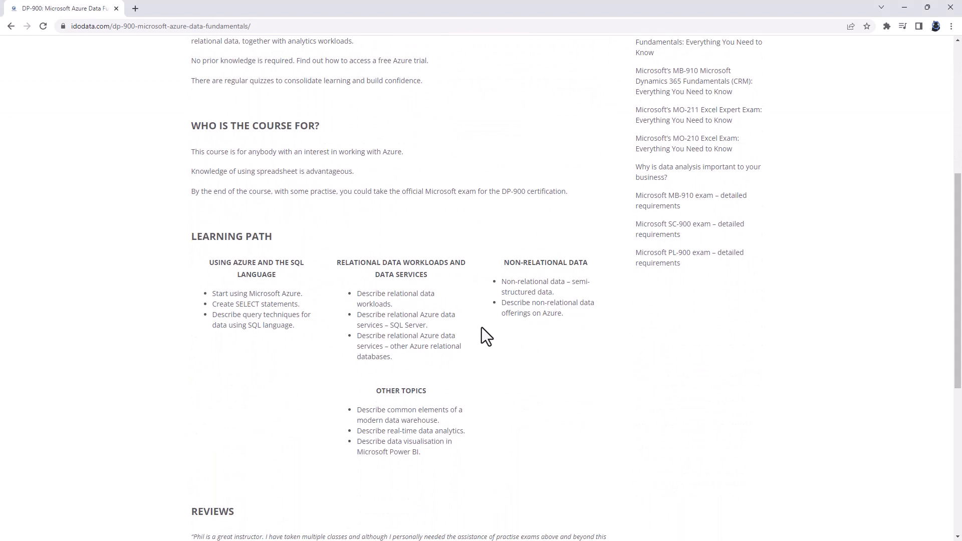
drag(243, 314, 295, 326)
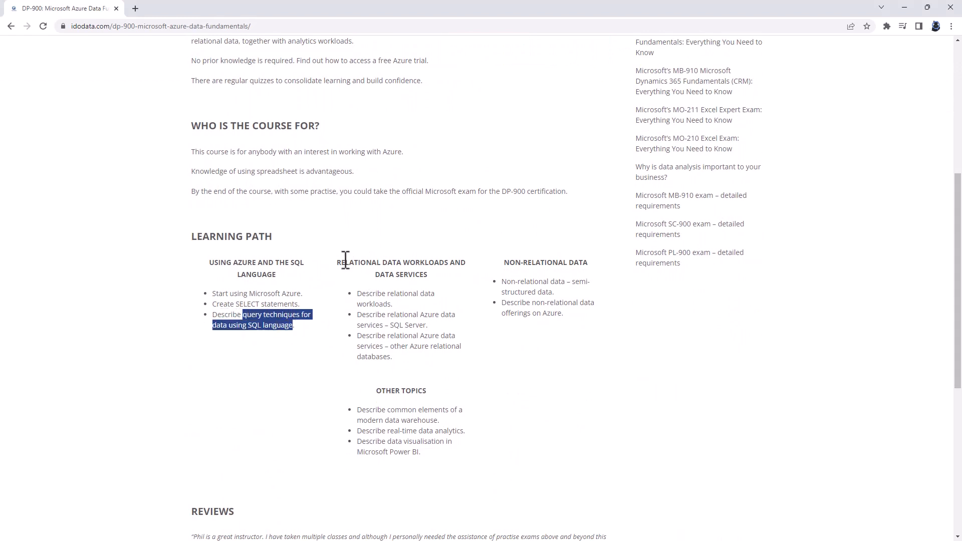
drag(336, 262, 453, 267)
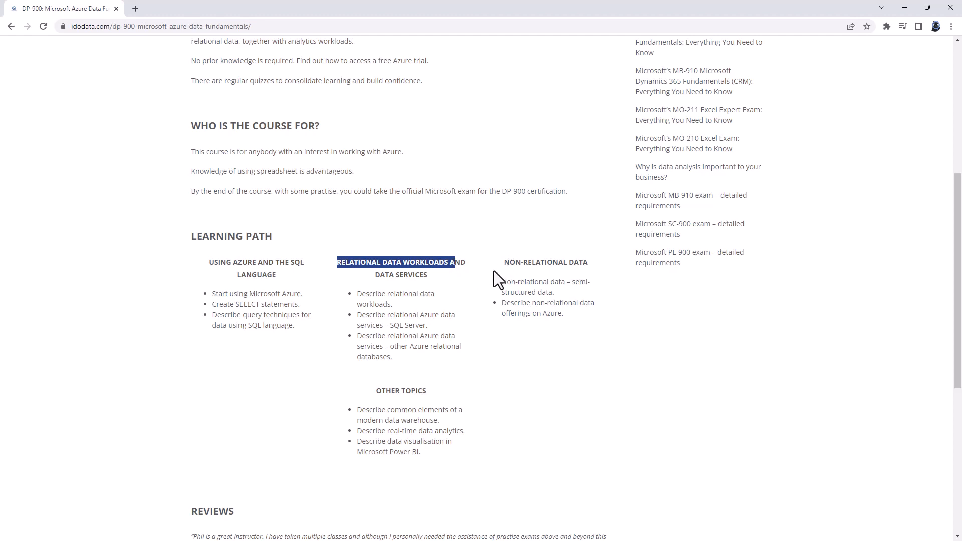
drag(510, 264, 590, 262)
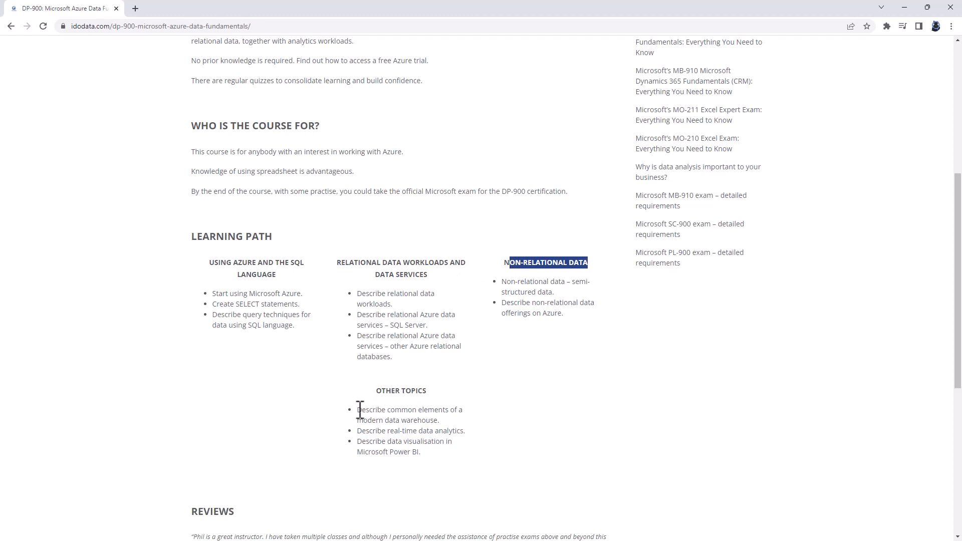
drag(357, 409, 429, 453)
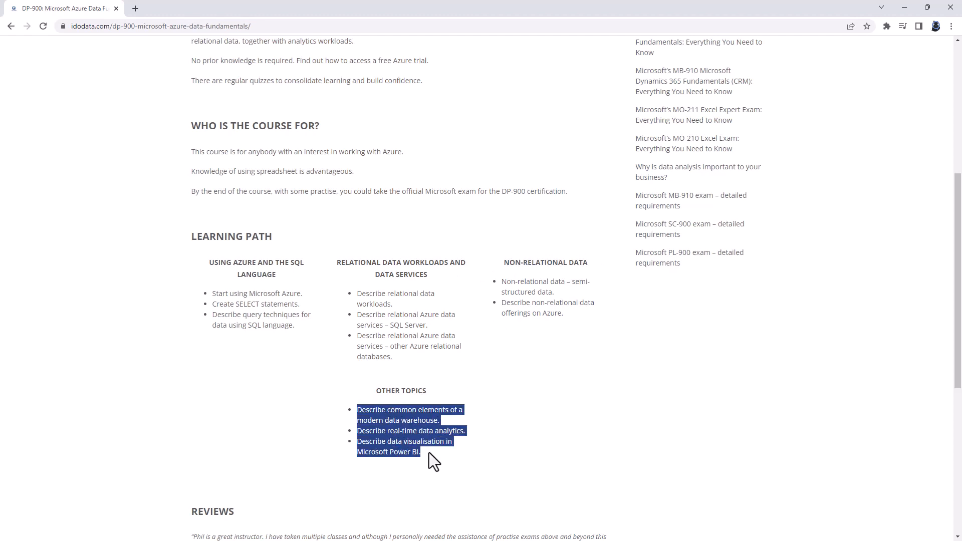
click(461, 452)
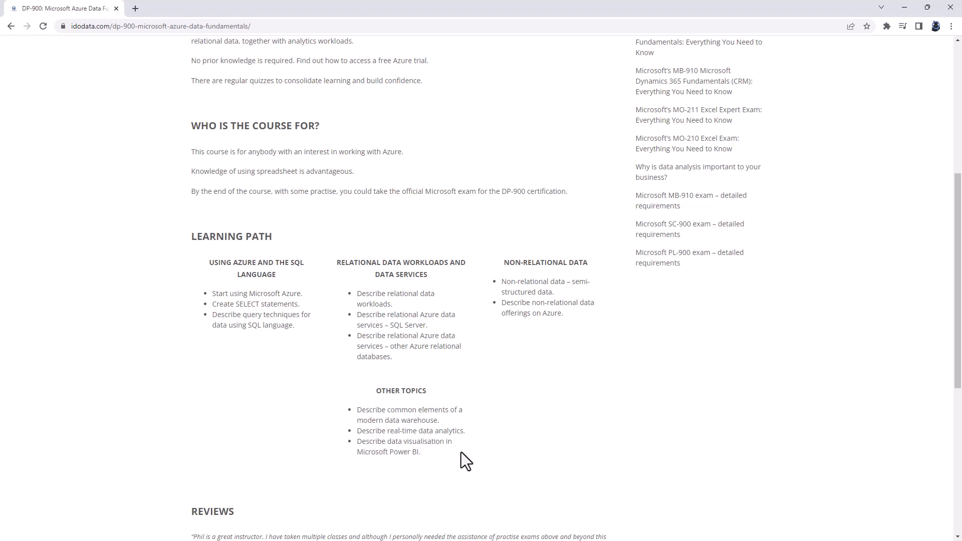
scroll(527, 452, down, 3)
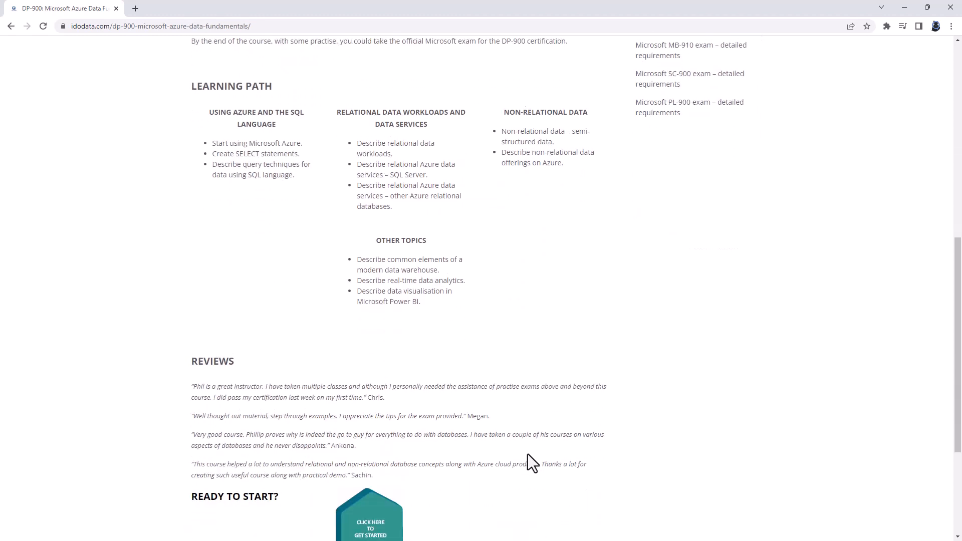